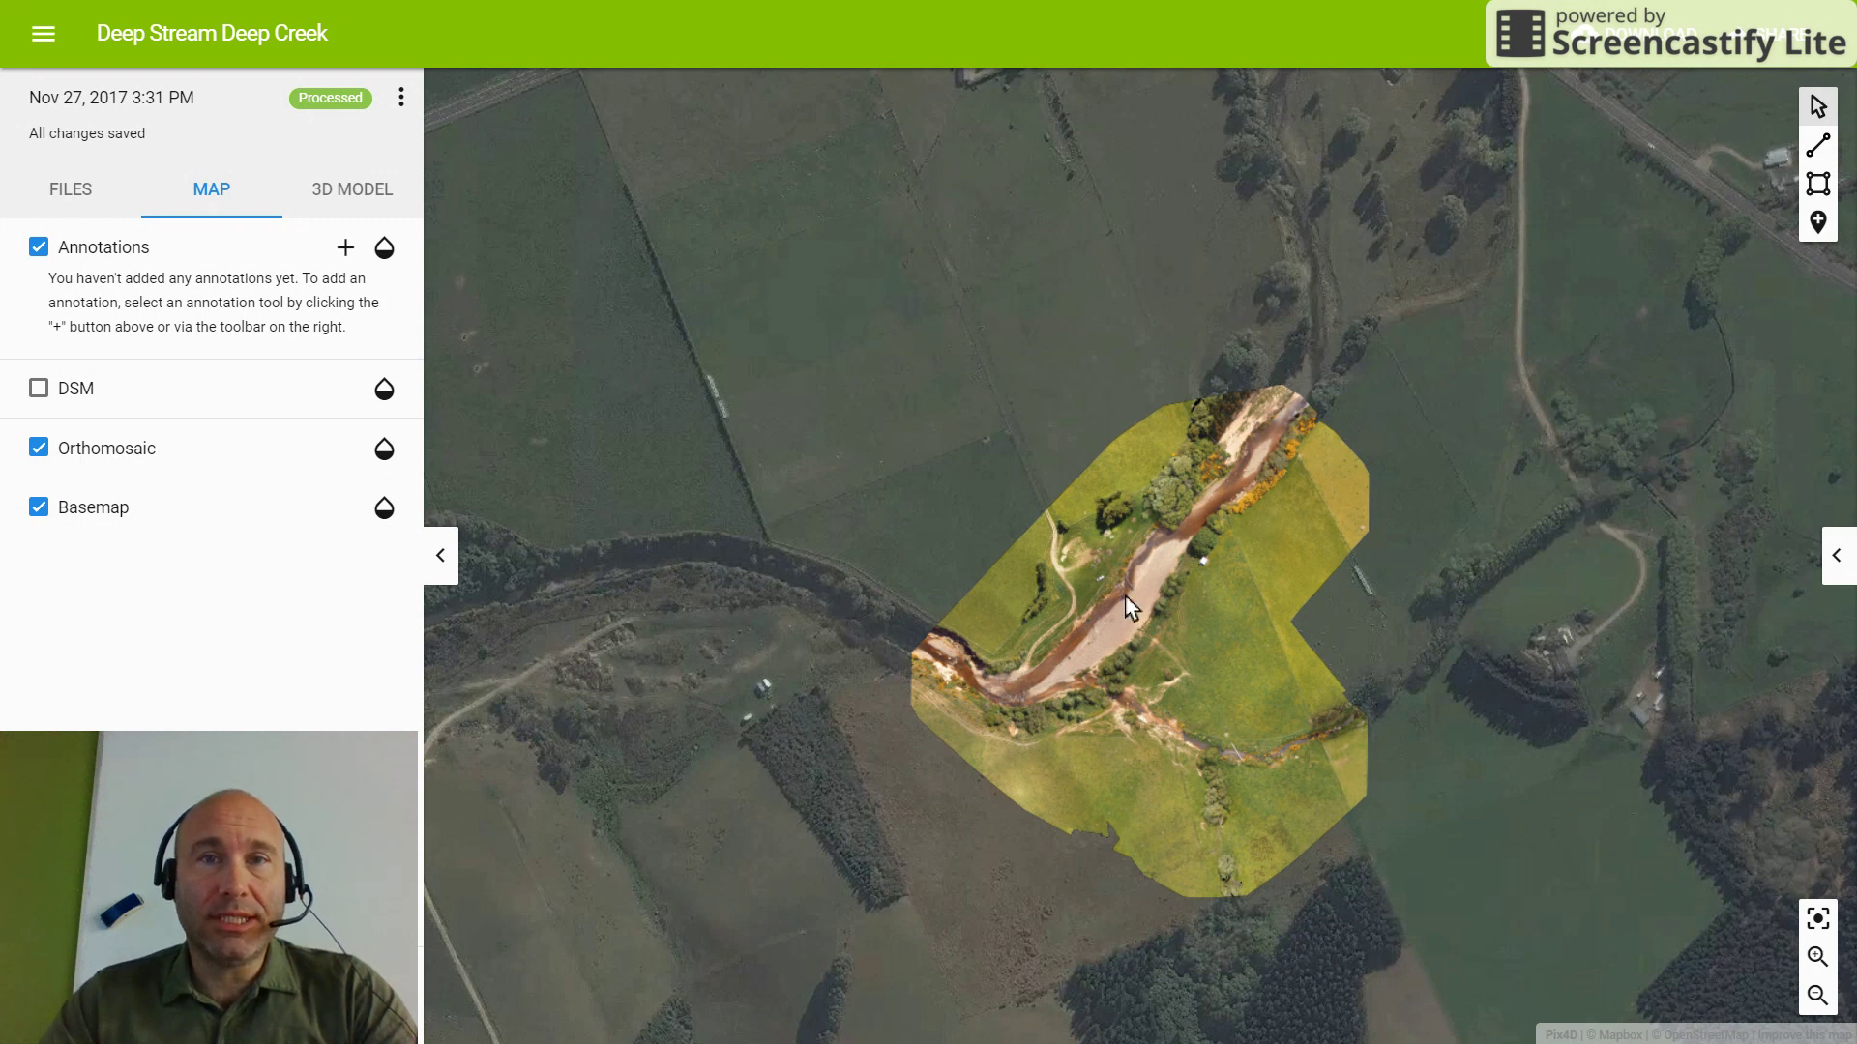
# Step: Zoom into the creek orthomosaic and pan along the riverbank
pyautogui.scroll(5, 1124, 595)
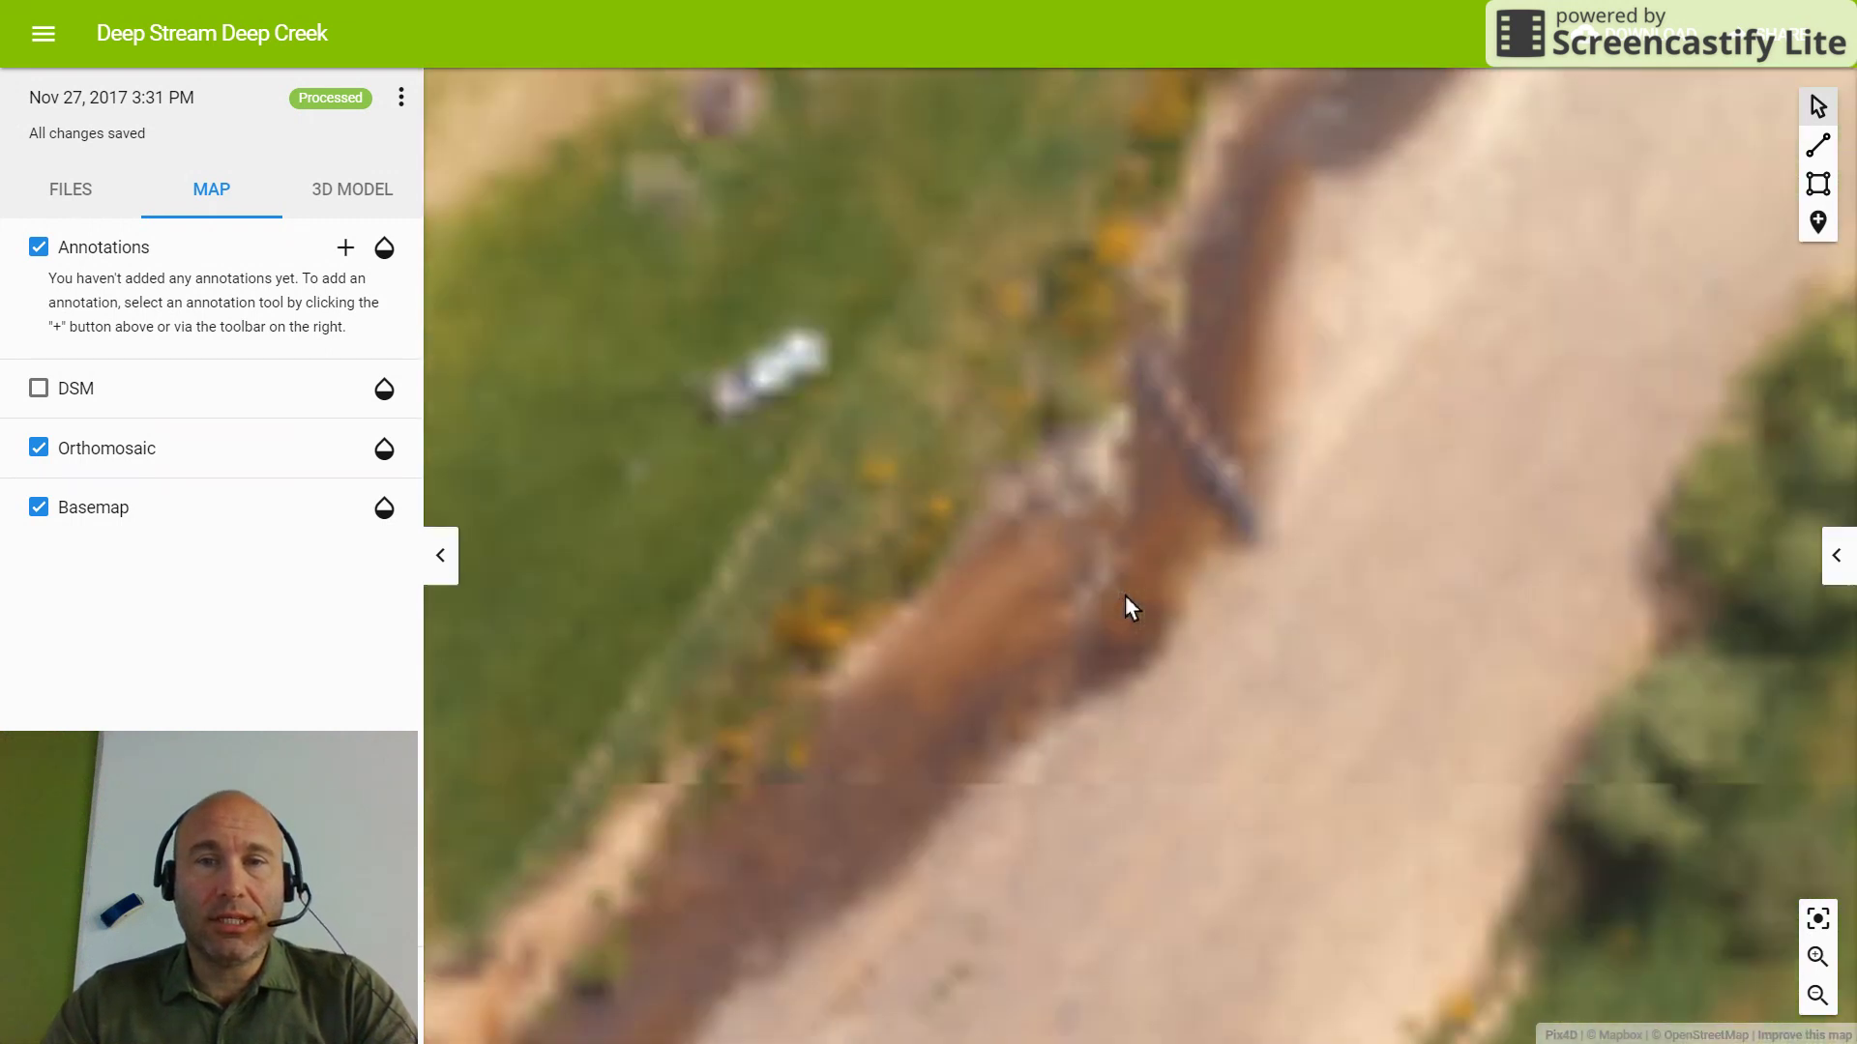
pyautogui.moveTo(1209, 518); pyautogui.dragTo(1136, 587)
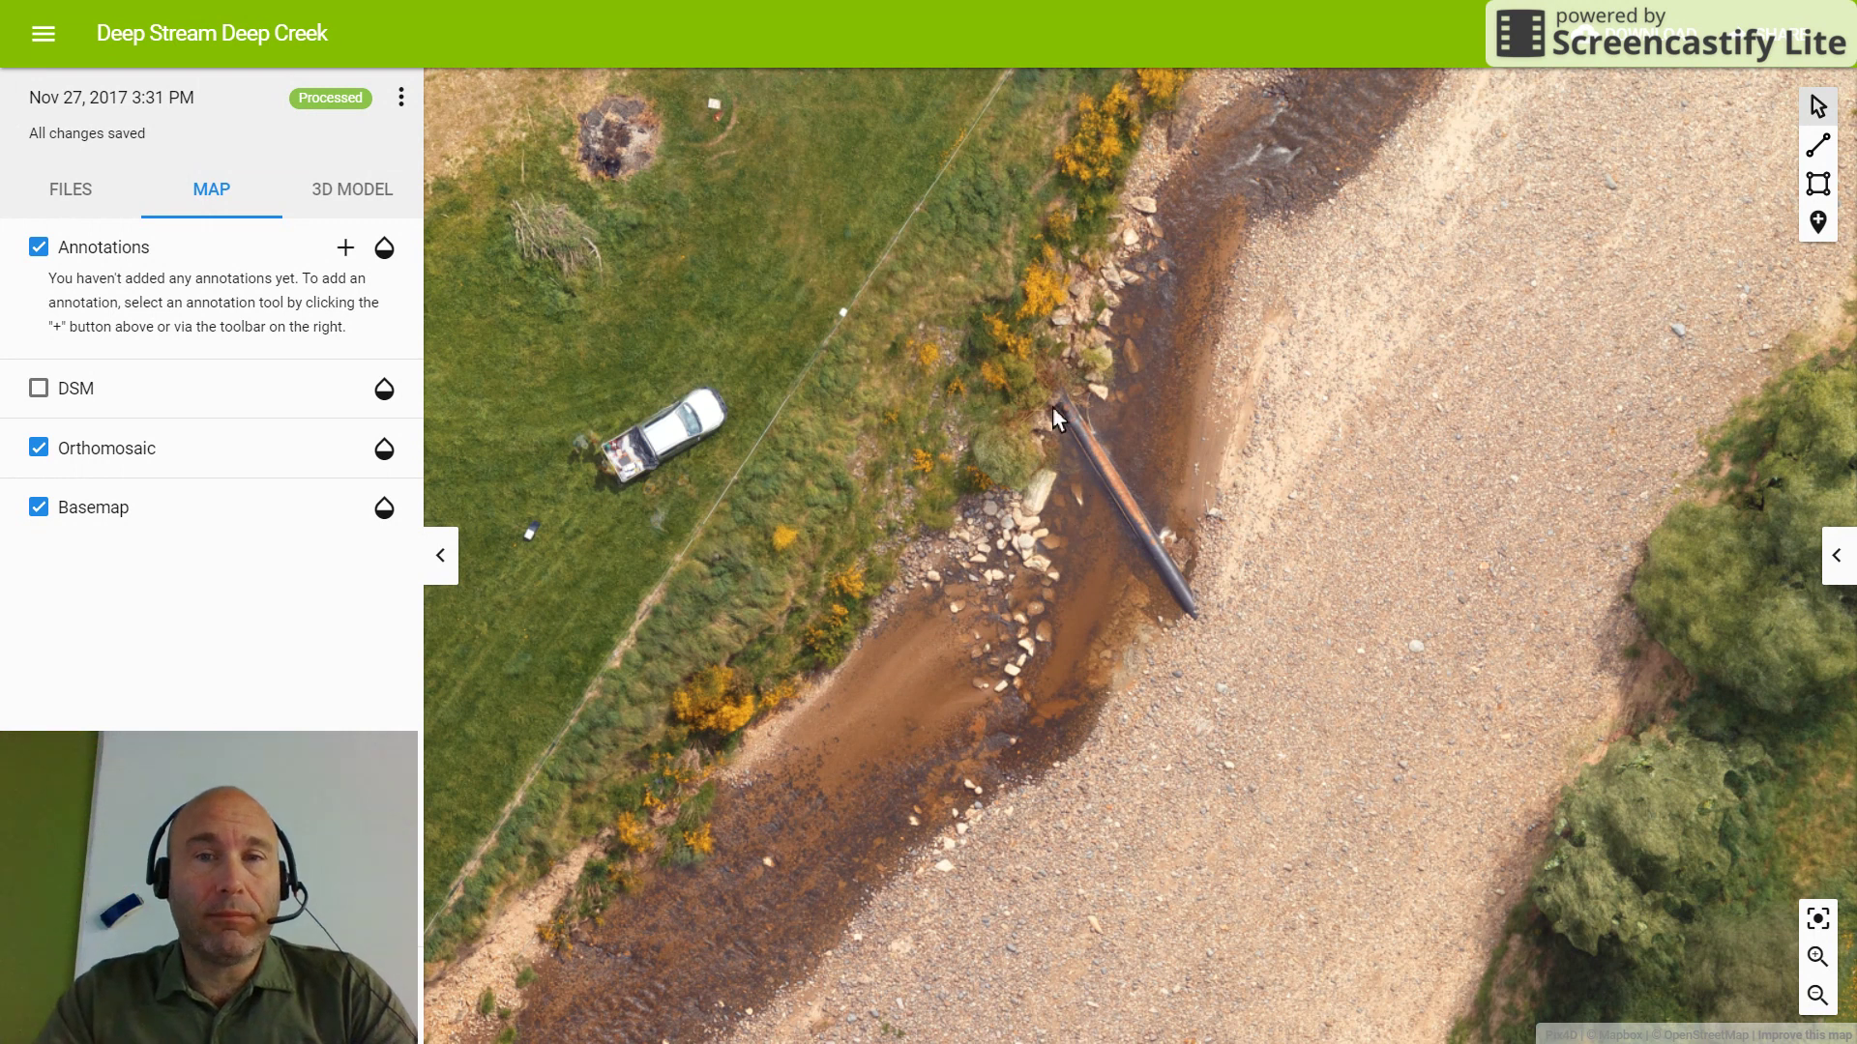
pyautogui.scroll(-3, 1195, 515)
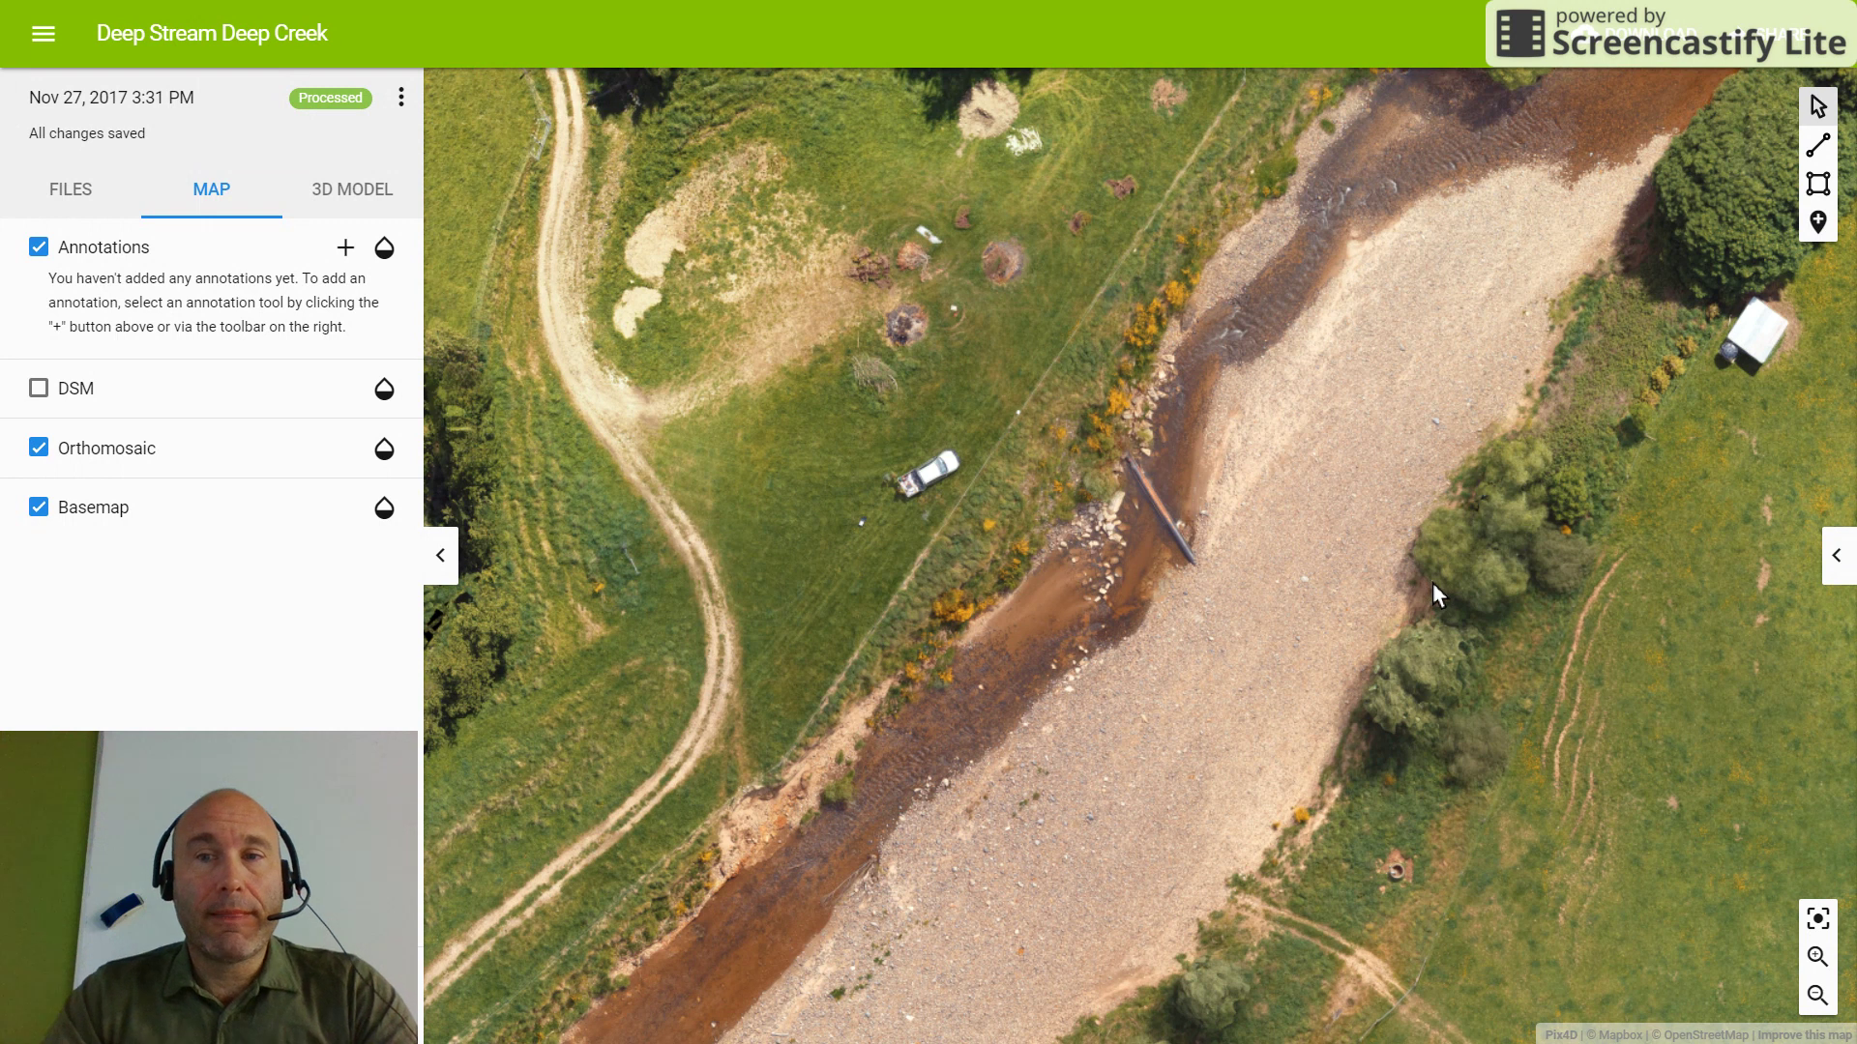
pyautogui.scroll(-3, 1431, 582)
pyautogui.scroll(-2, 1482, 660)
pyautogui.moveTo(1389, 603); pyautogui.dragTo(1118, 356)
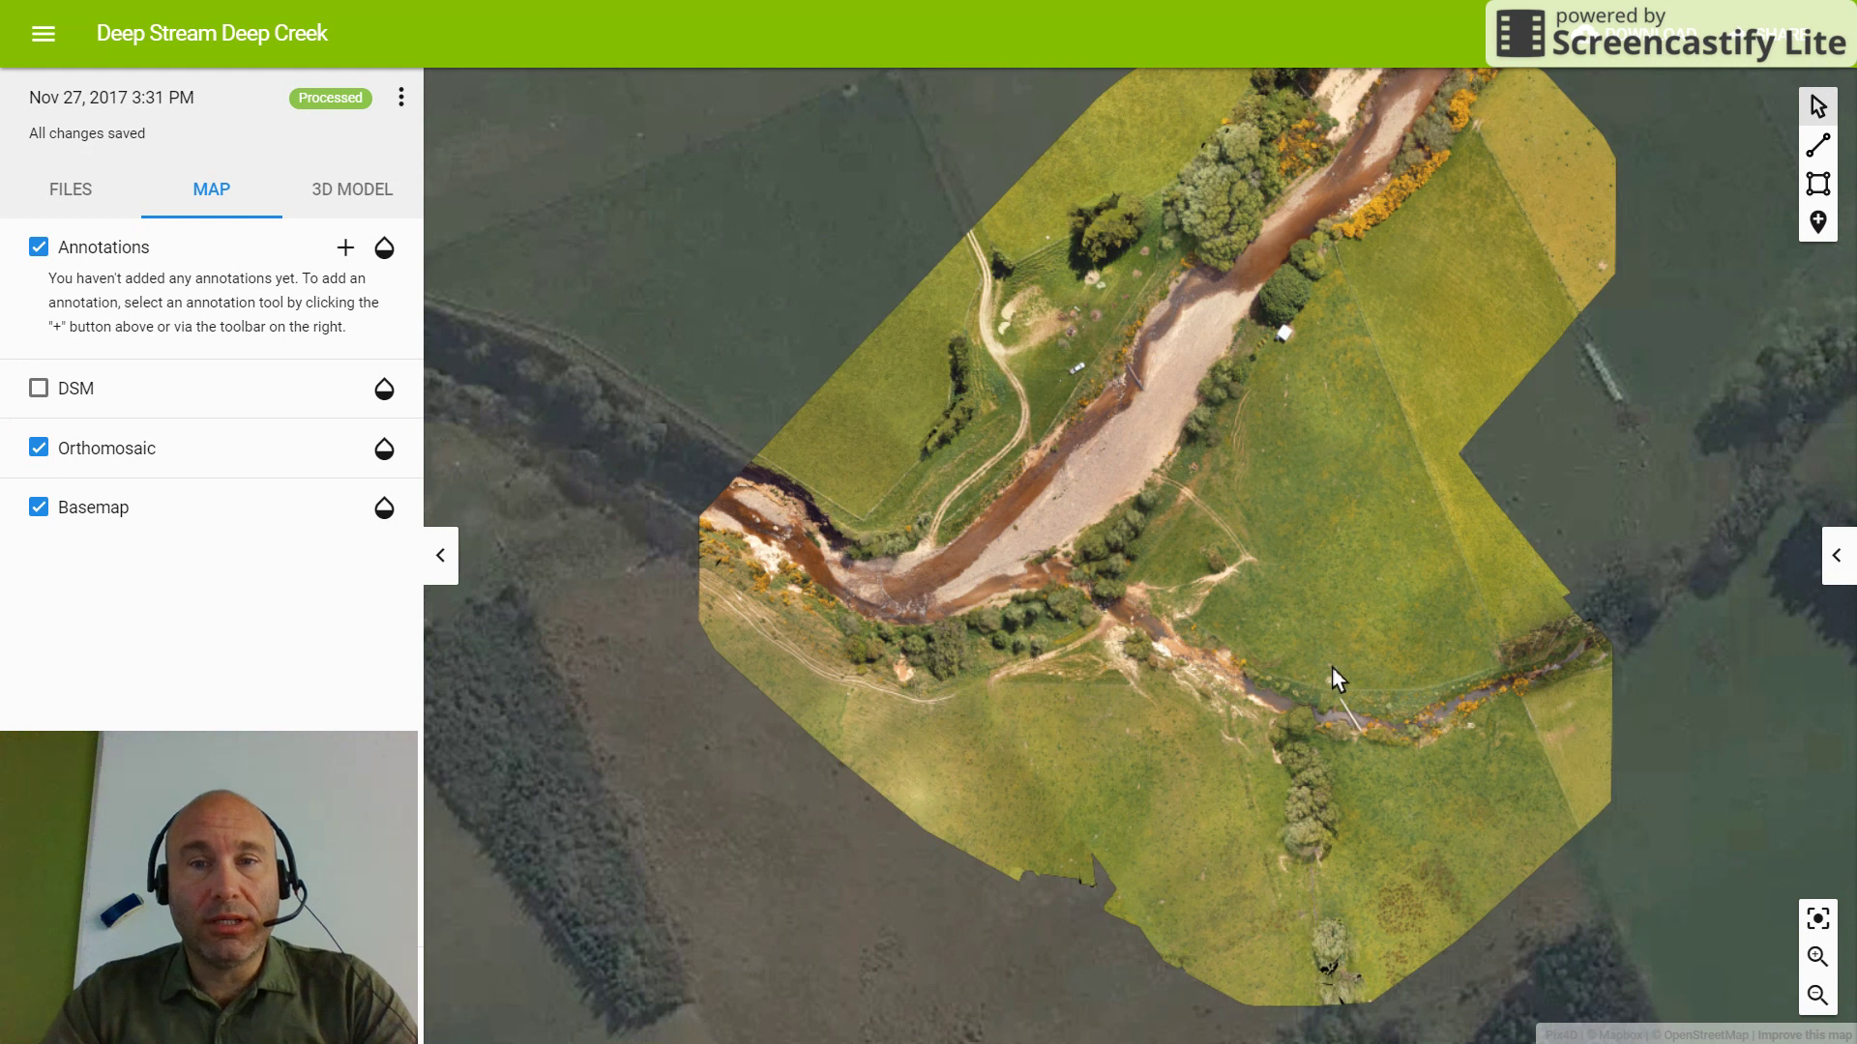
# Step: Bring the footbridge and the side stream into view on the orthomosaic
pyautogui.scroll(5, 1350, 723)
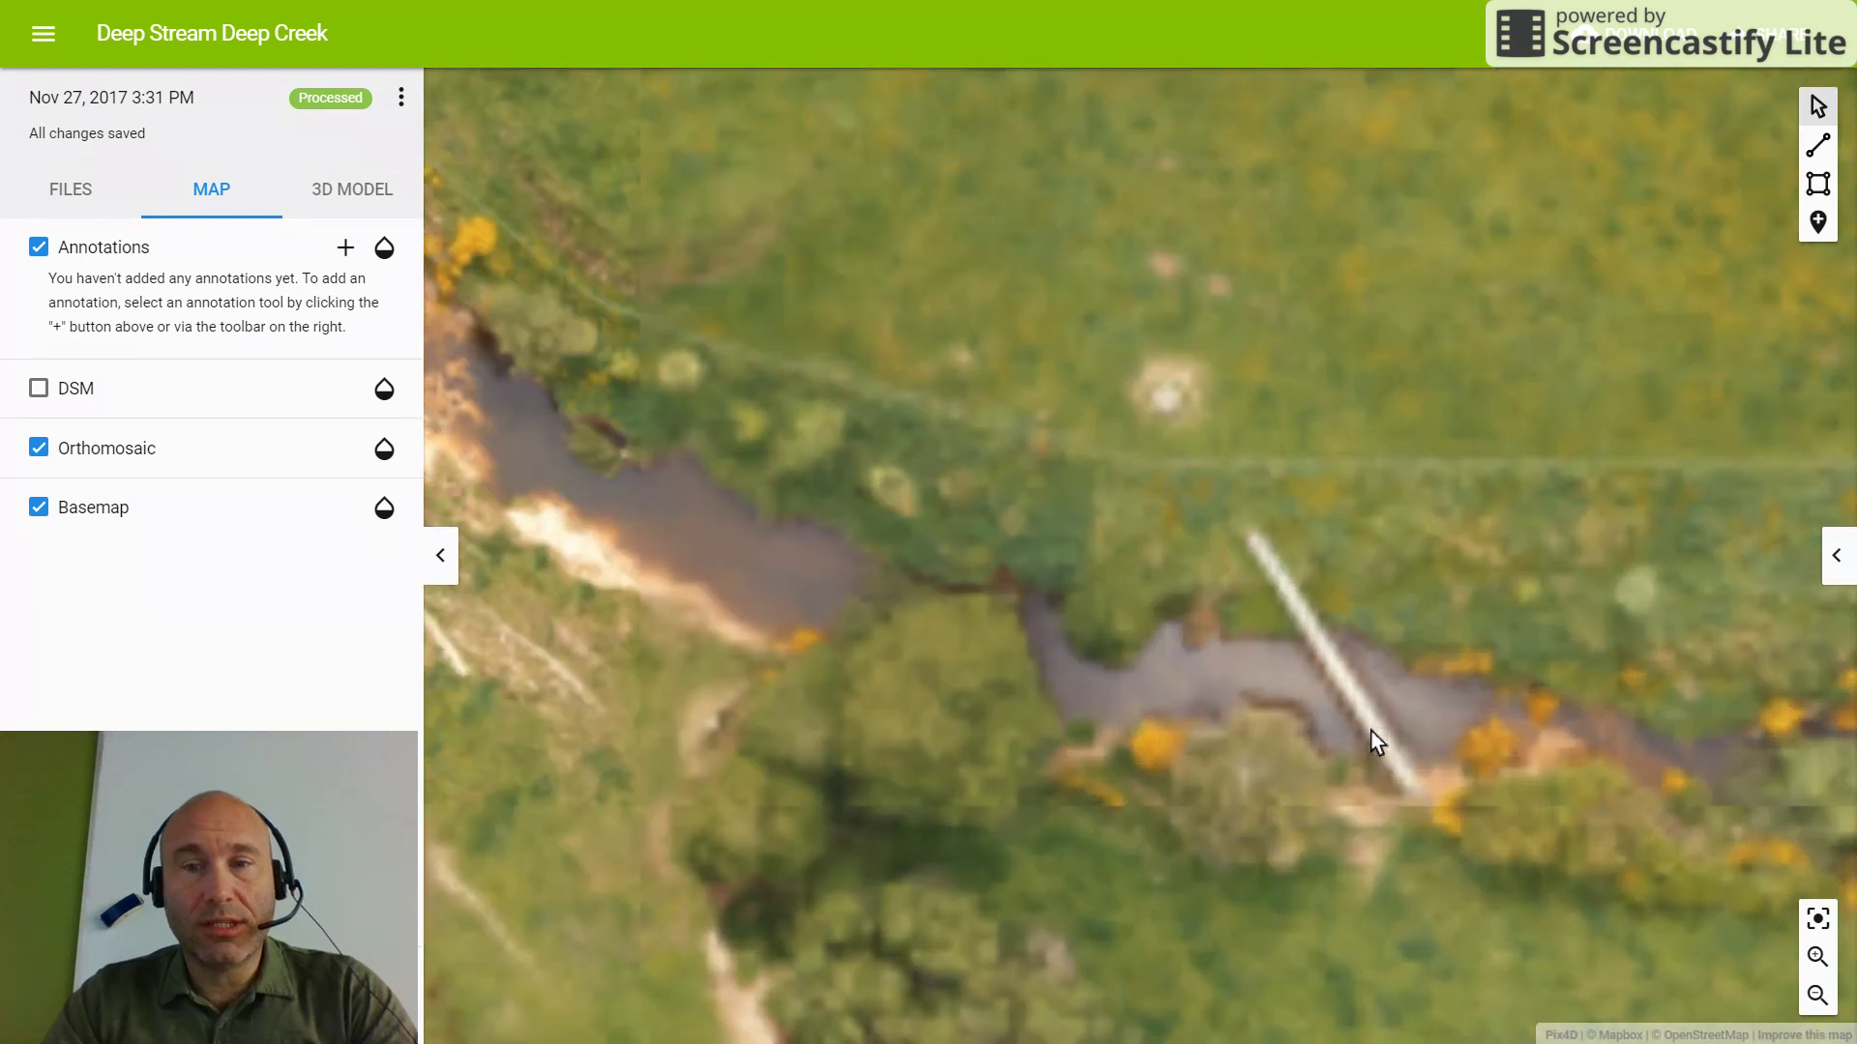
pyautogui.moveTo(1371, 729); pyautogui.dragTo(1289, 605)
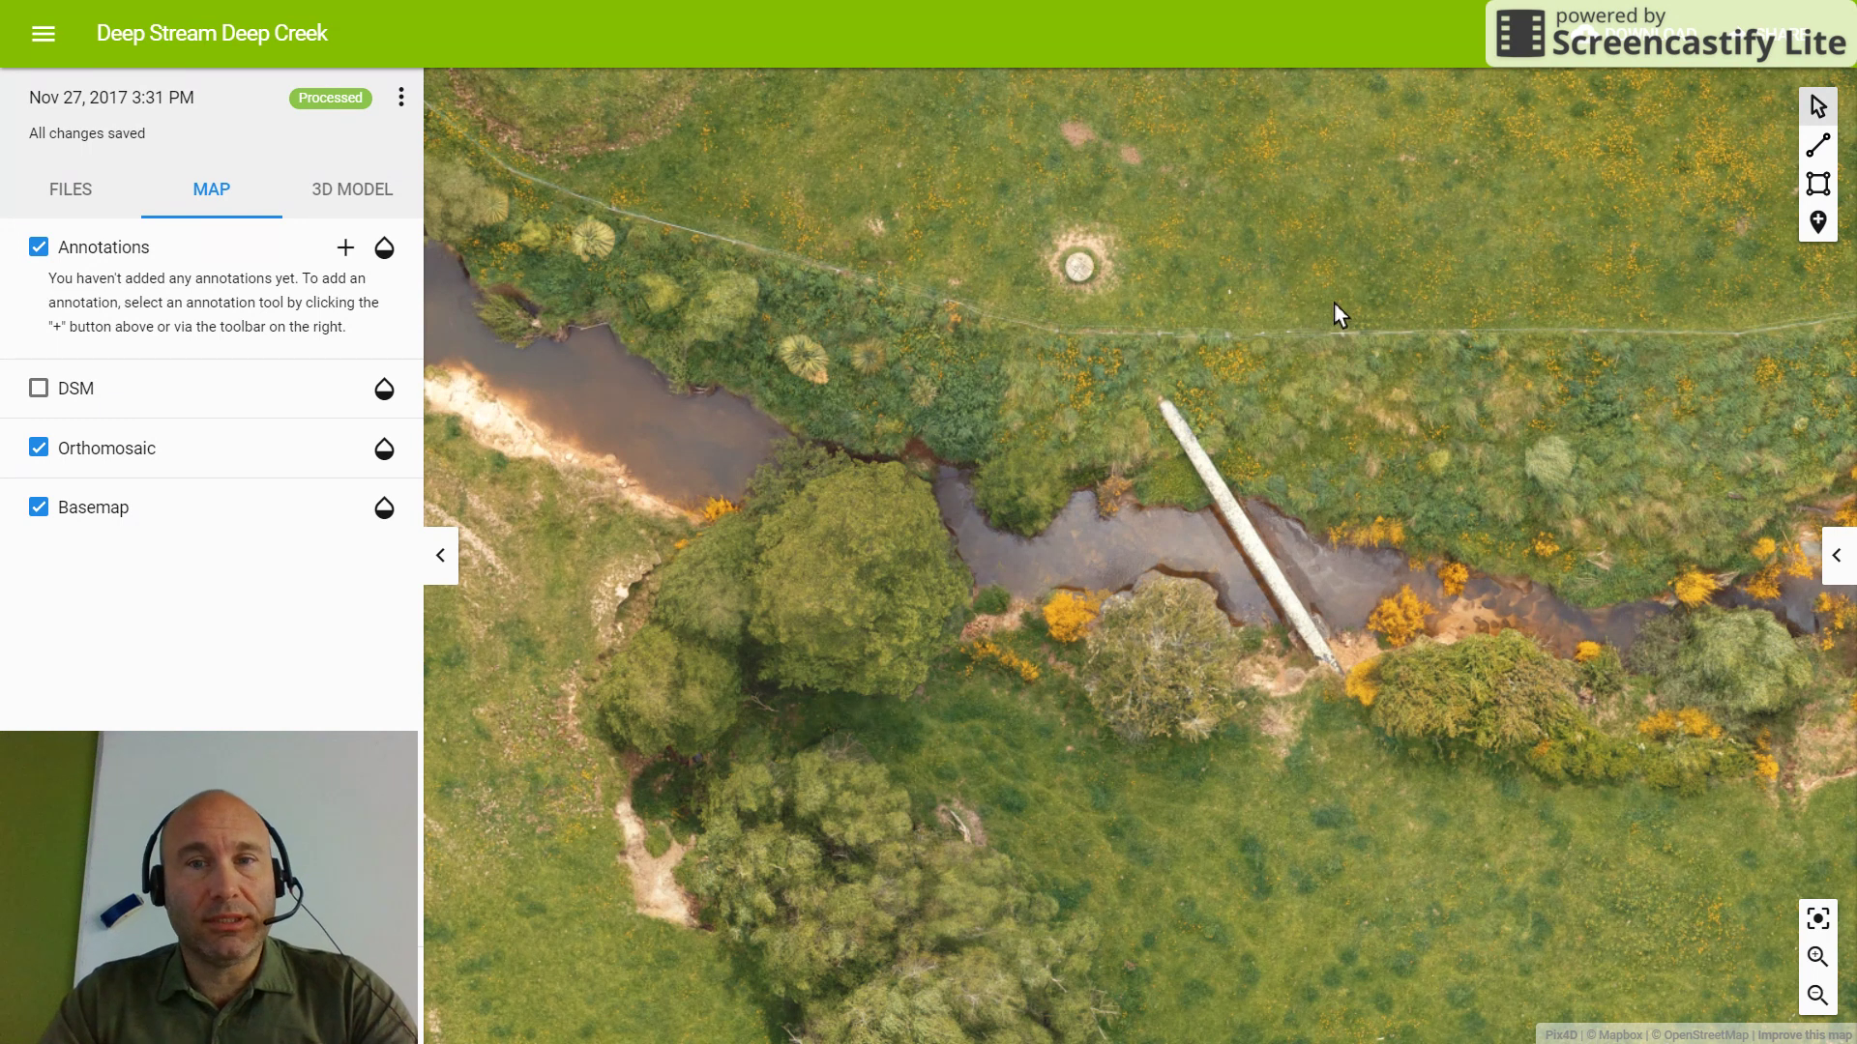
pyautogui.scroll(-4, 1204, 361)
pyautogui.moveTo(1046, 327); pyautogui.dragTo(1184, 583)
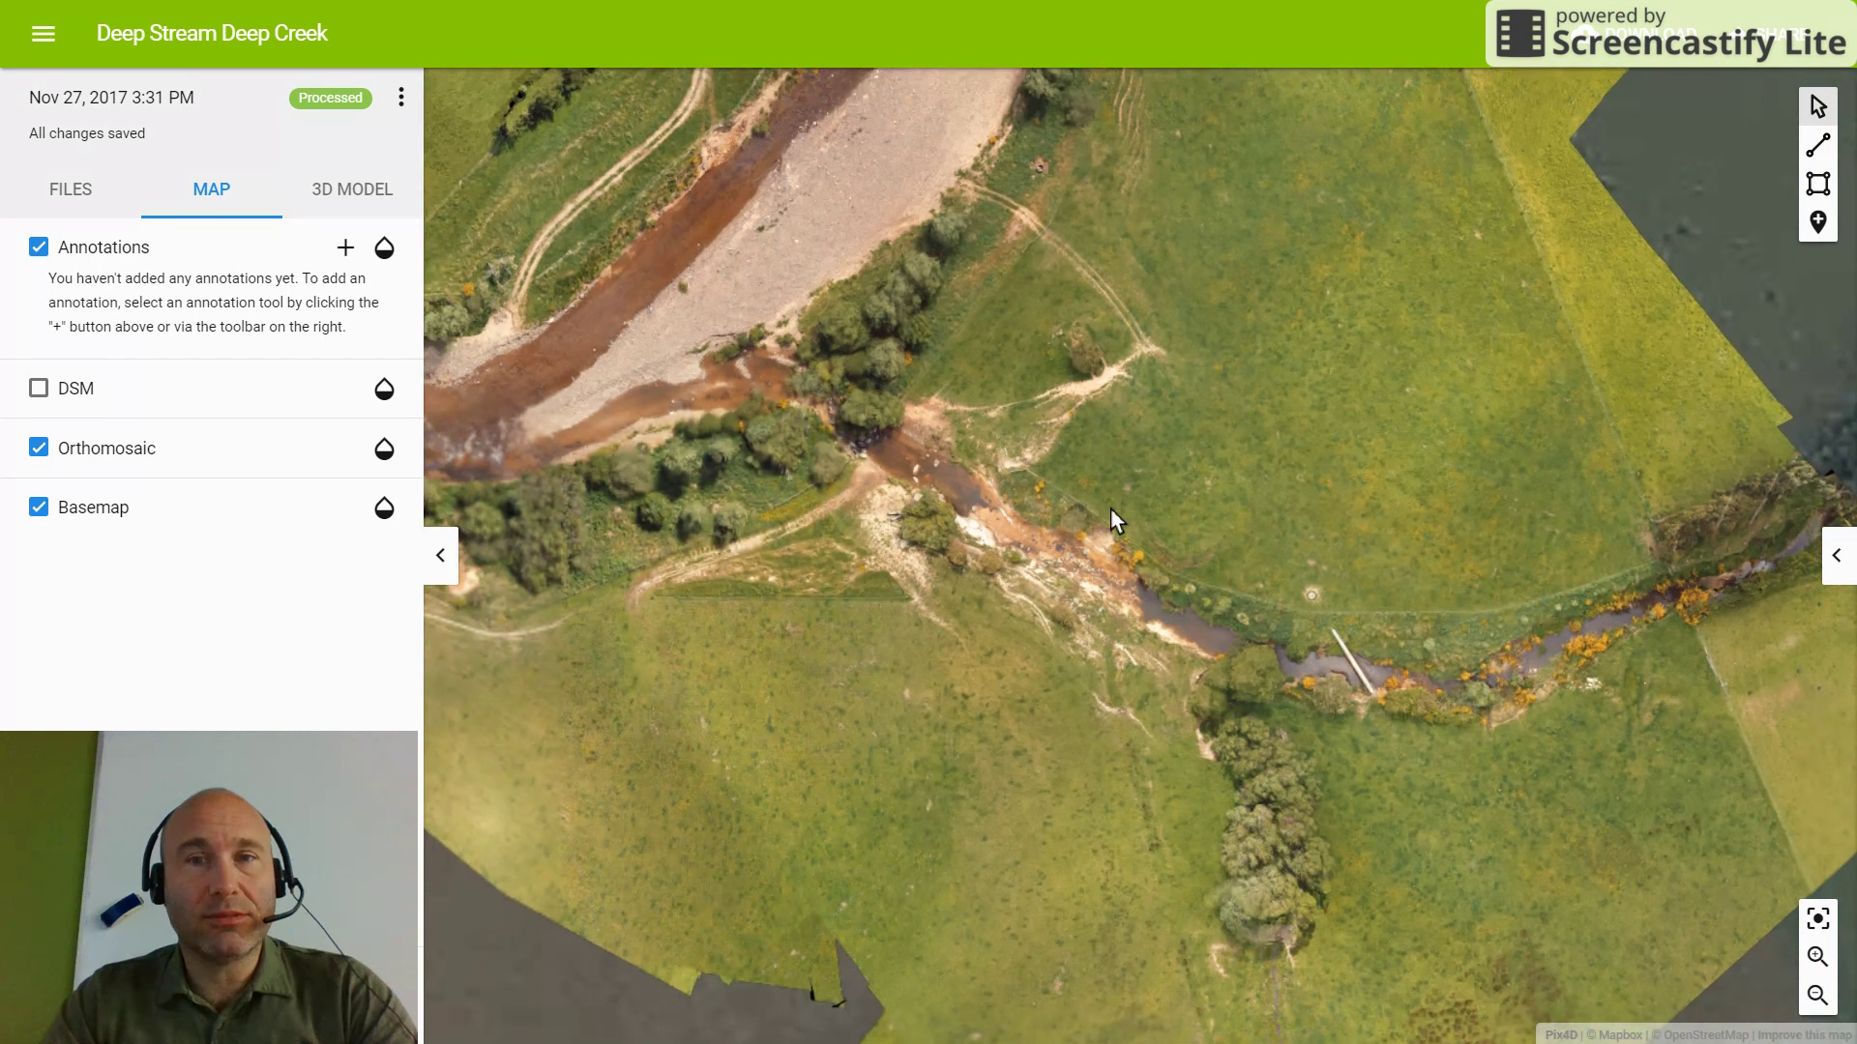
pyautogui.moveTo(1047, 368); pyautogui.dragTo(1114, 467)
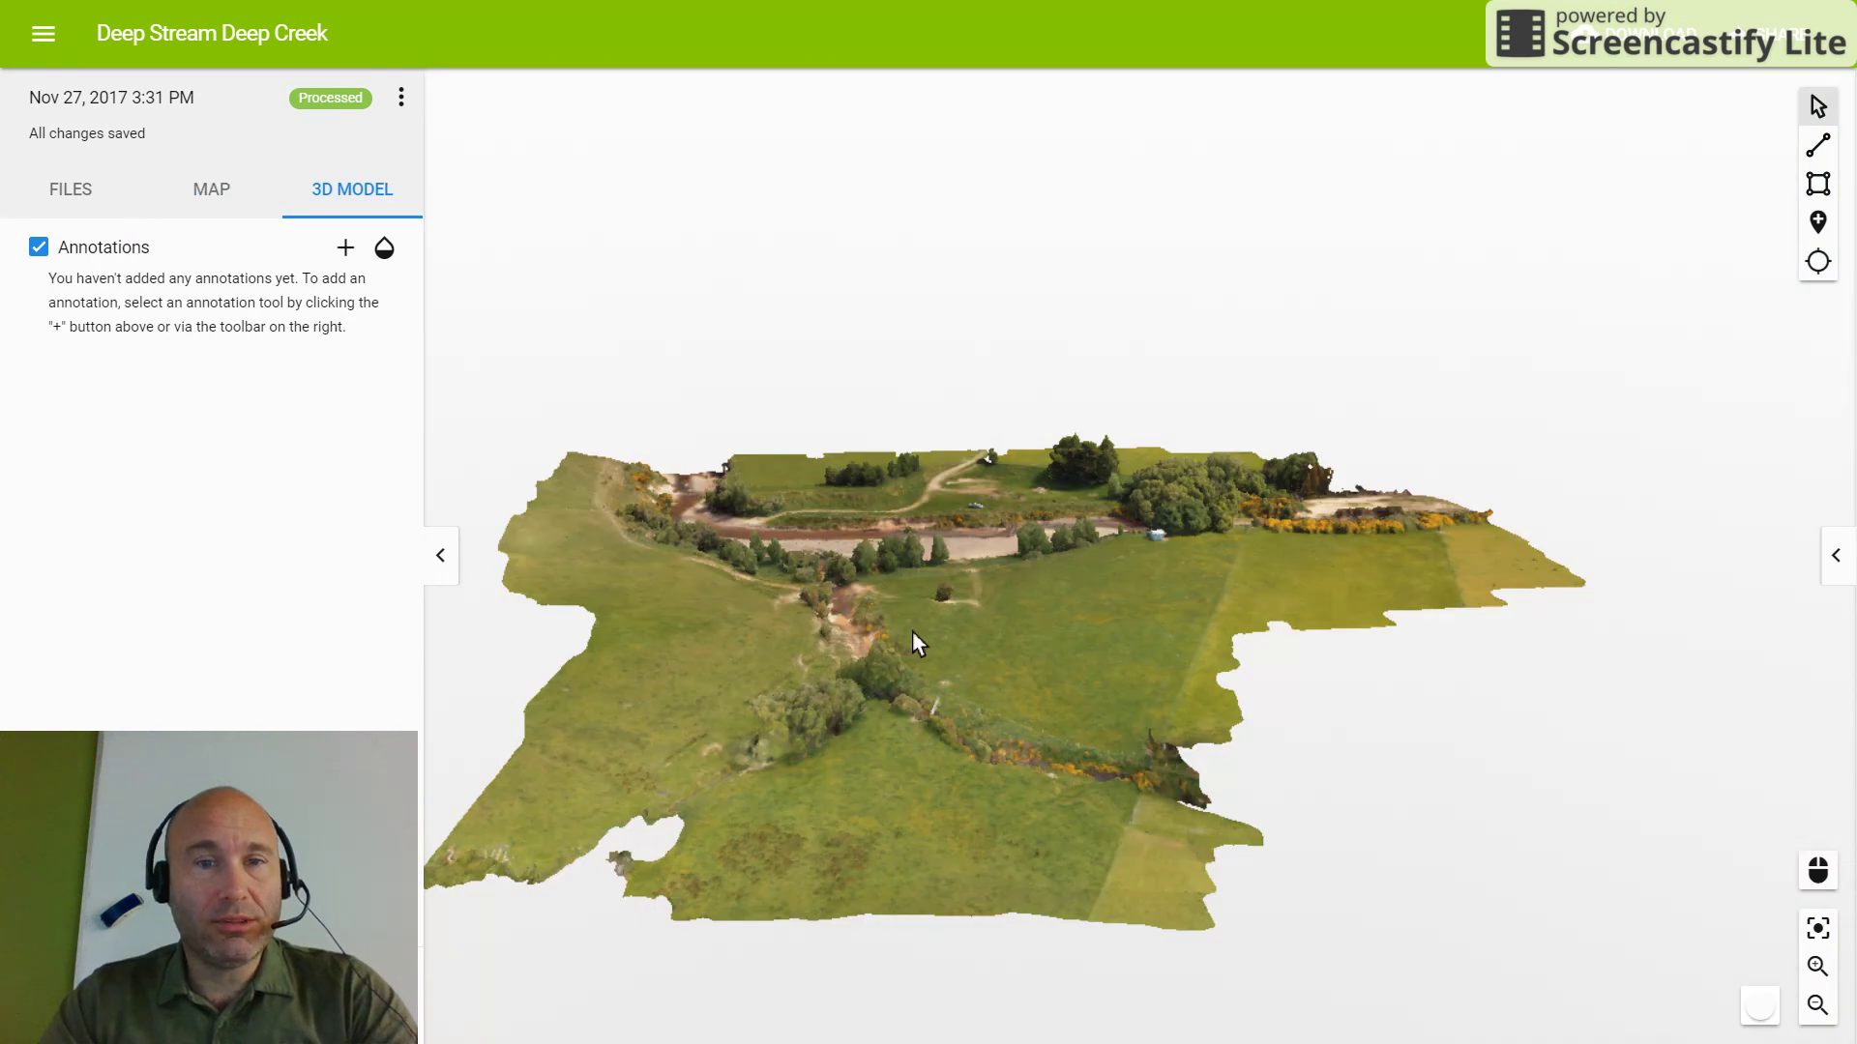
# Step: Pan, orbit and zoom the textured 3D model, tilting to an oblique view of the riverbed
pyautogui.moveTo(913, 640); pyautogui.dragTo(1352, 628)
pyautogui.moveTo(944, 588); pyautogui.dragTo(1268, 629)
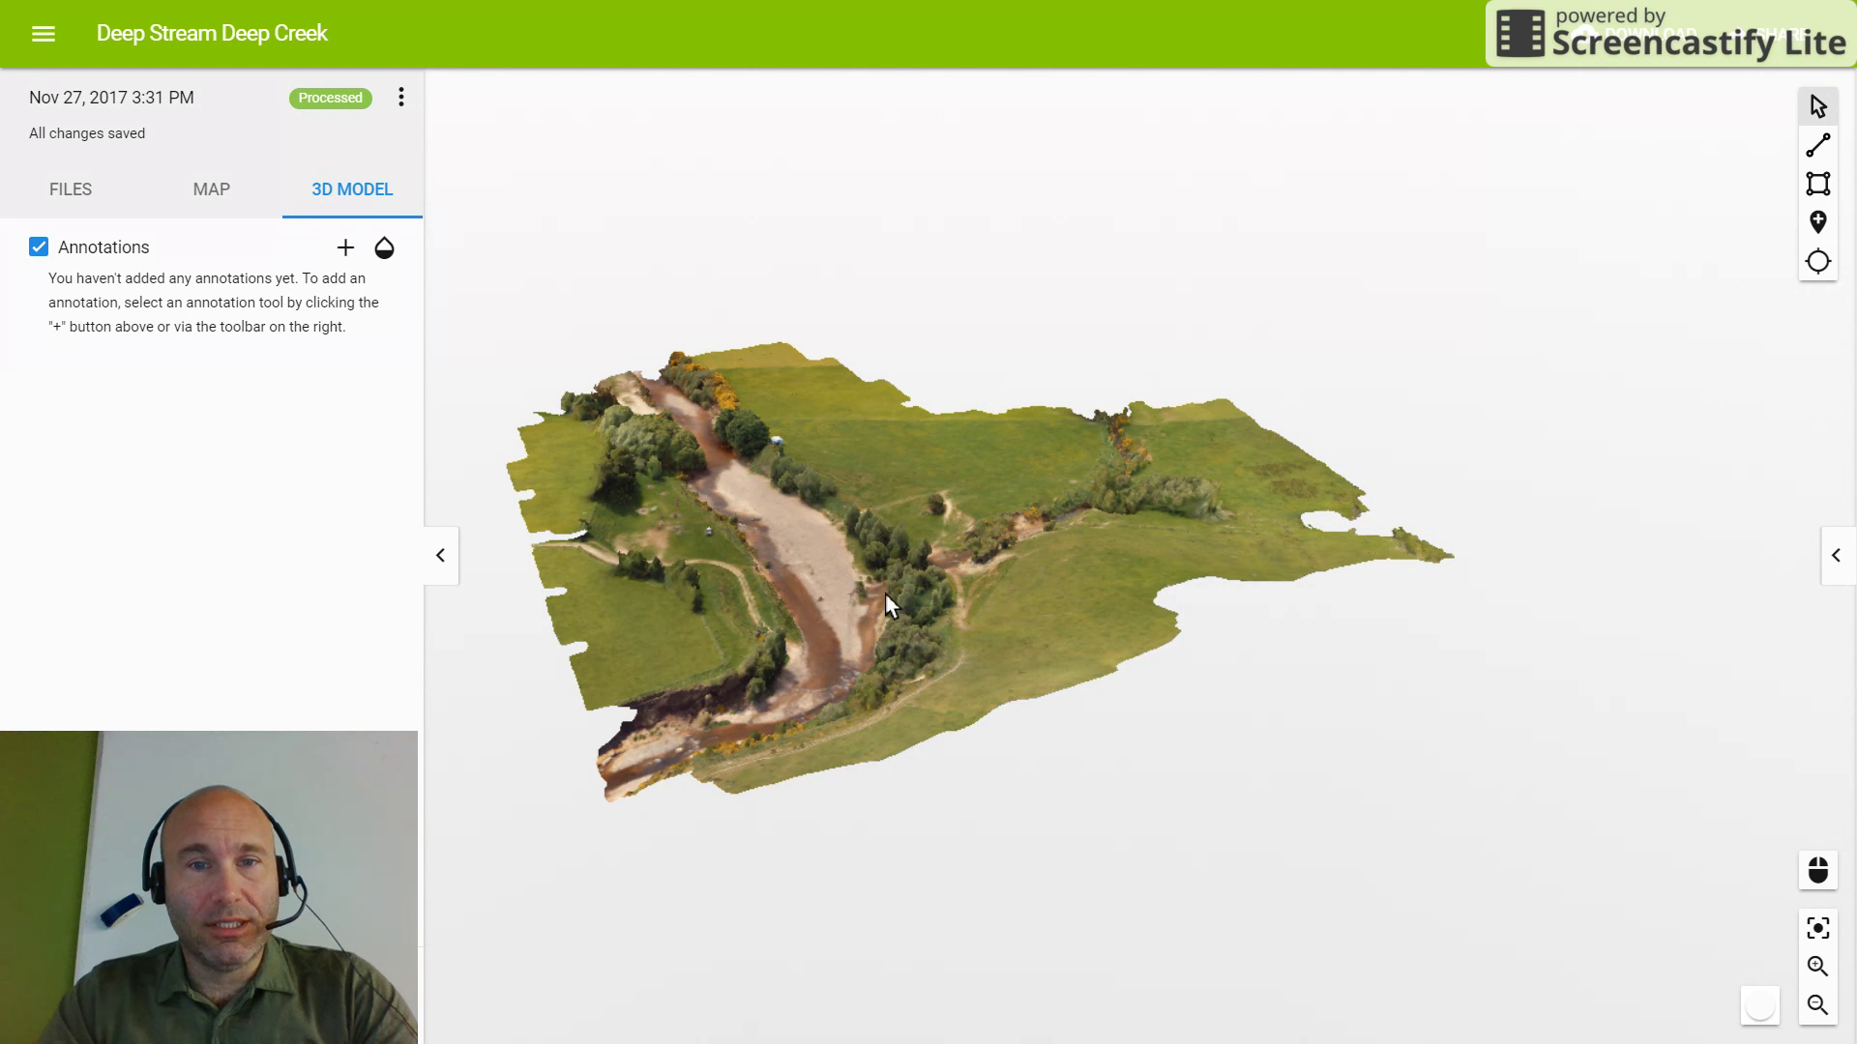
pyautogui.moveTo(859, 596); pyautogui.dragTo(938, 650)
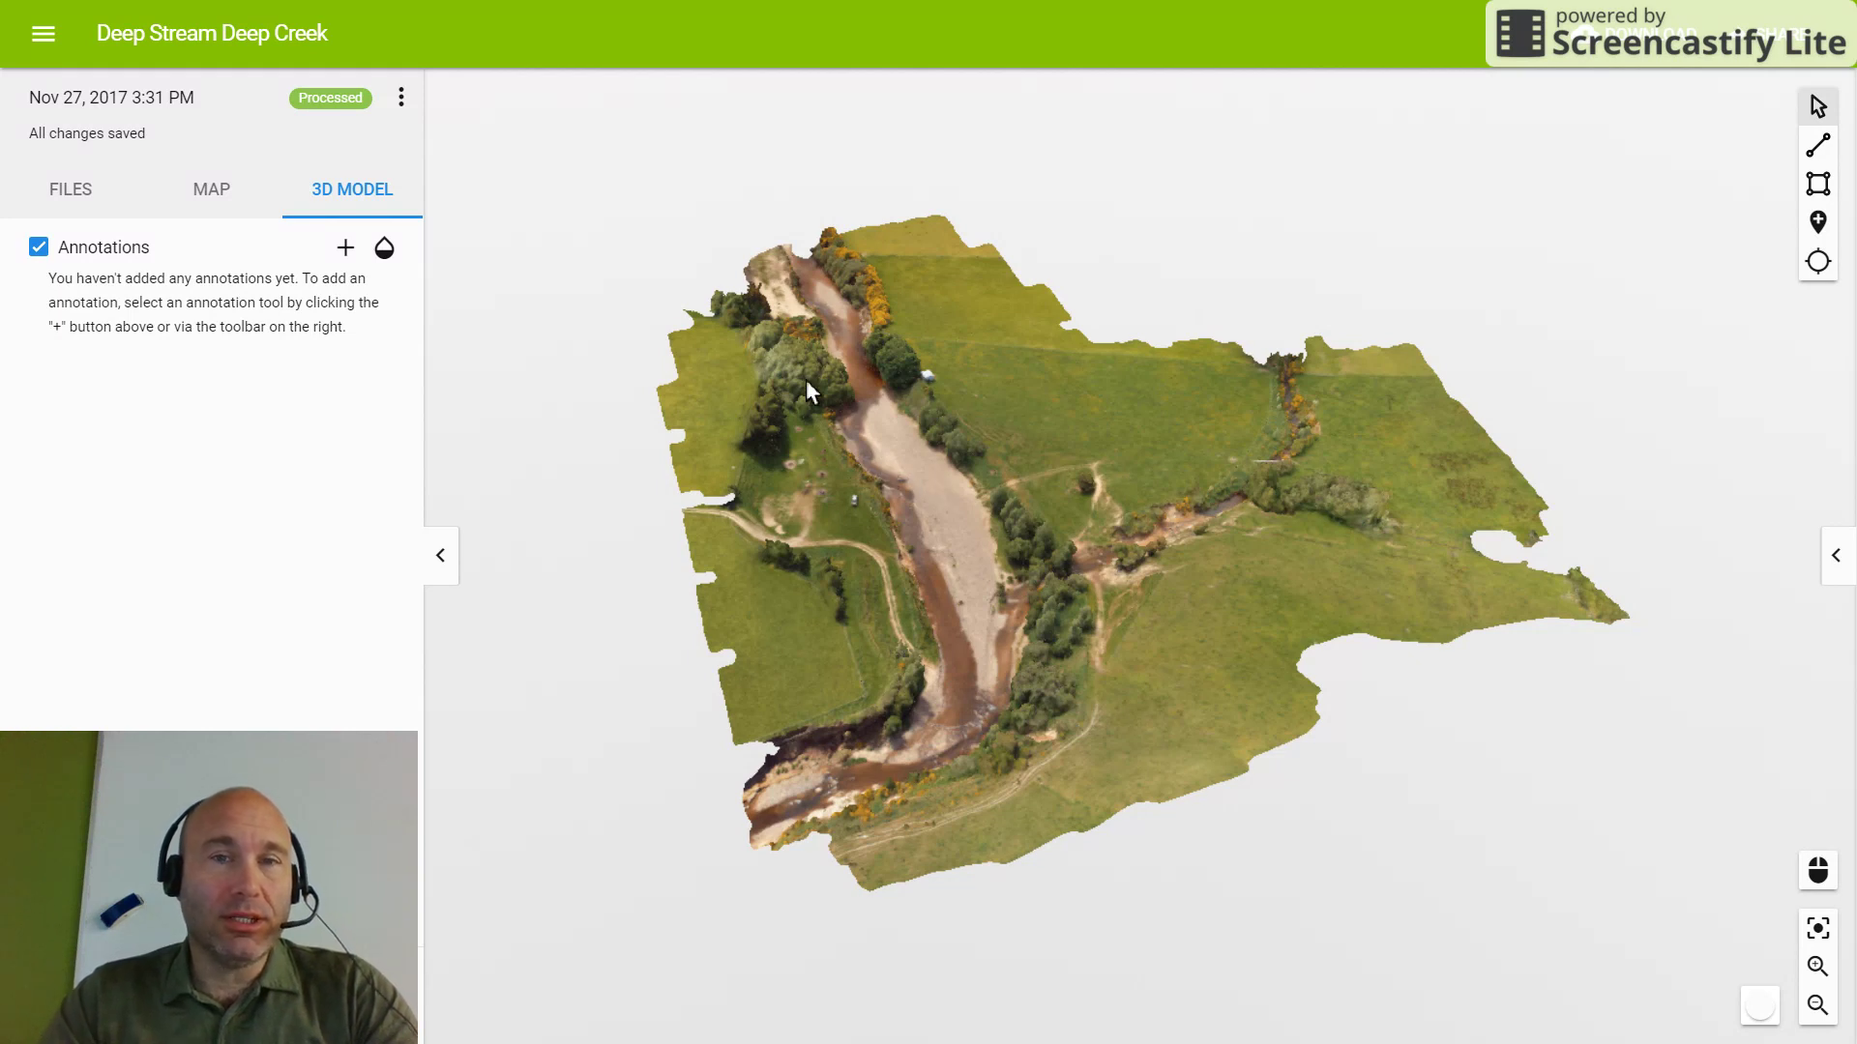
pyautogui.scroll(5, 936, 528)
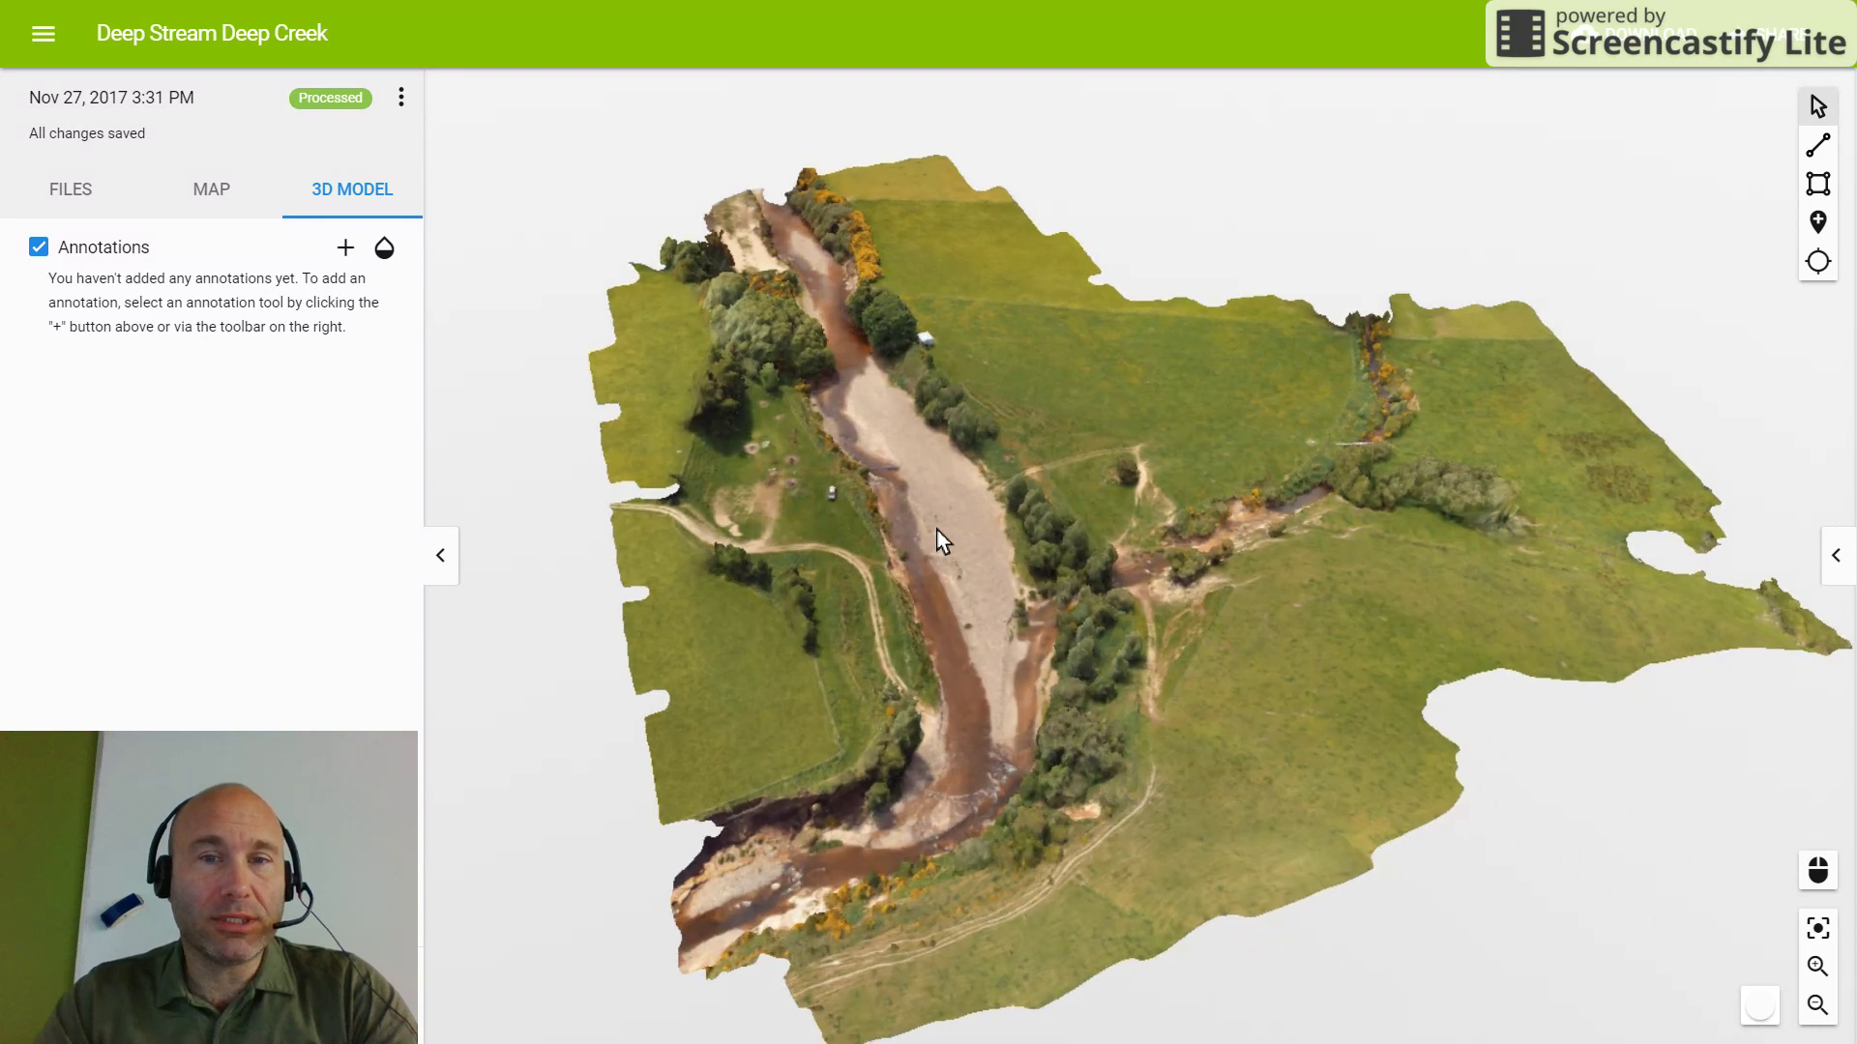
pyautogui.scroll(5, 936, 528)
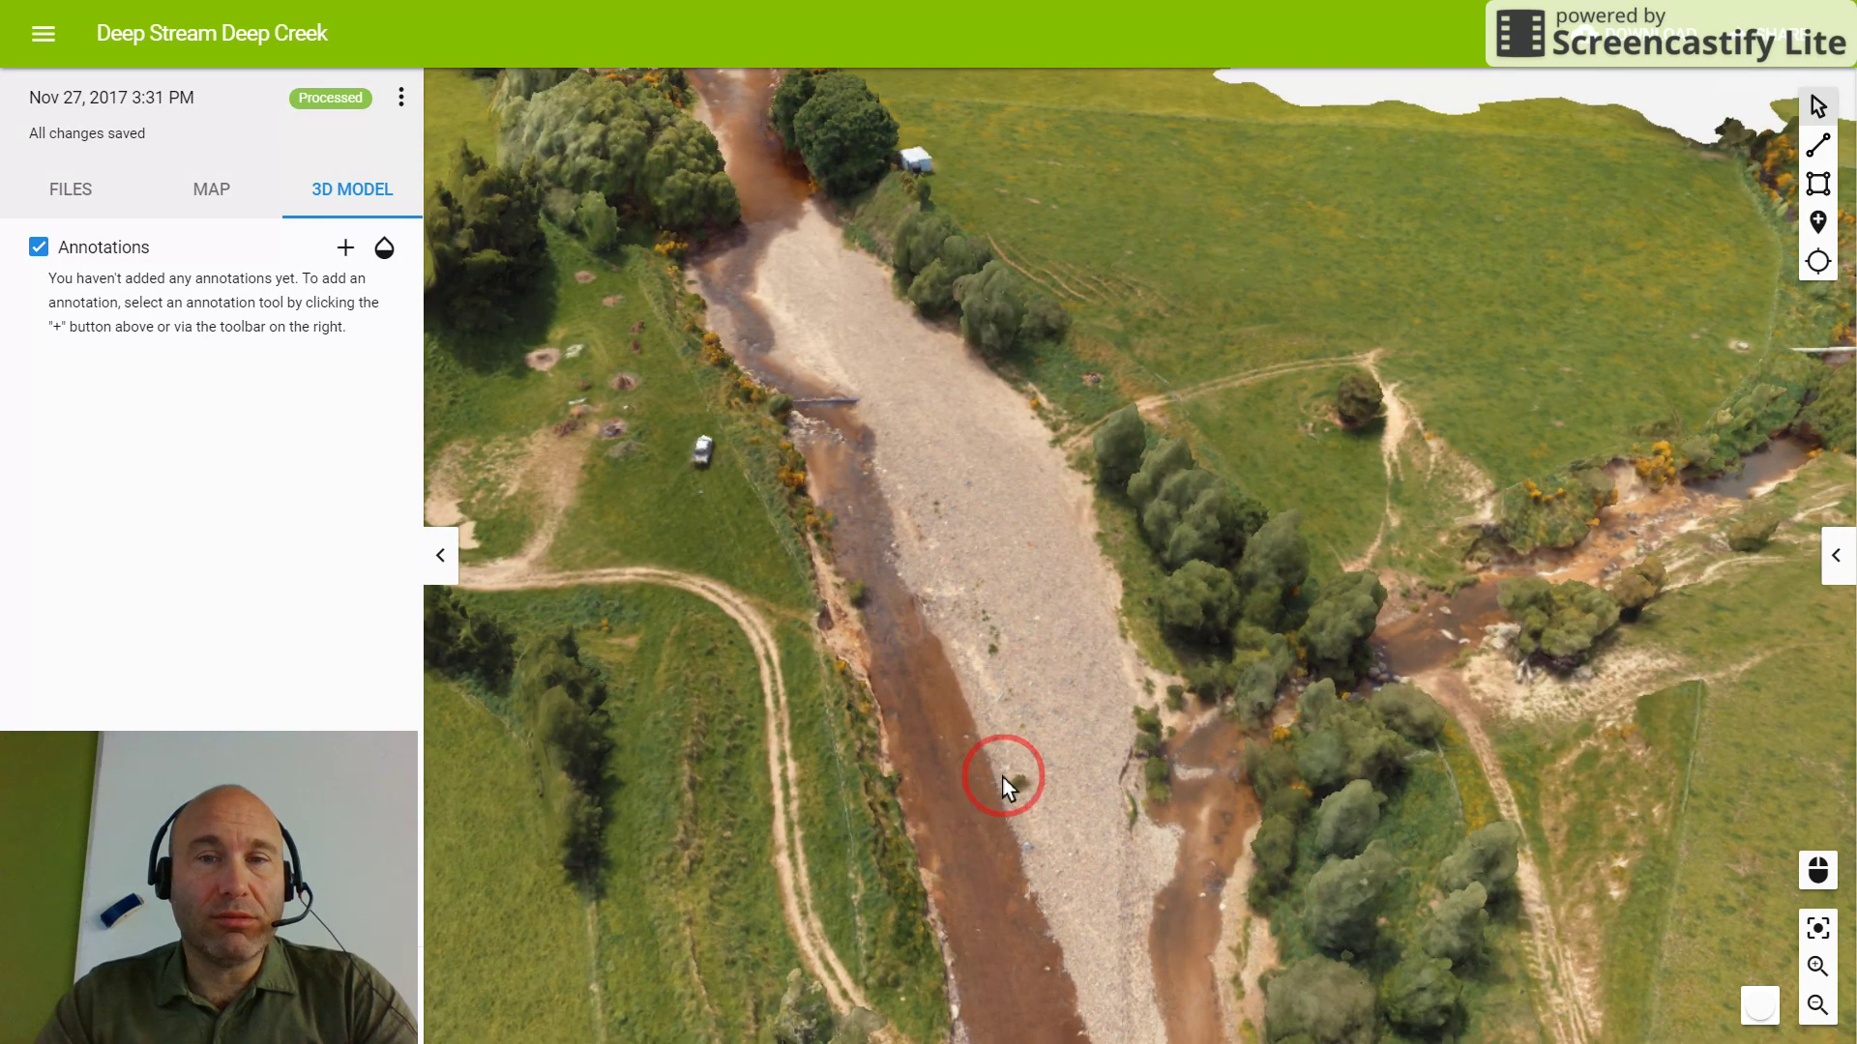
pyautogui.scroll(-3, 967, 725)
pyautogui.moveTo(928, 669); pyautogui.dragTo(1082, 598)
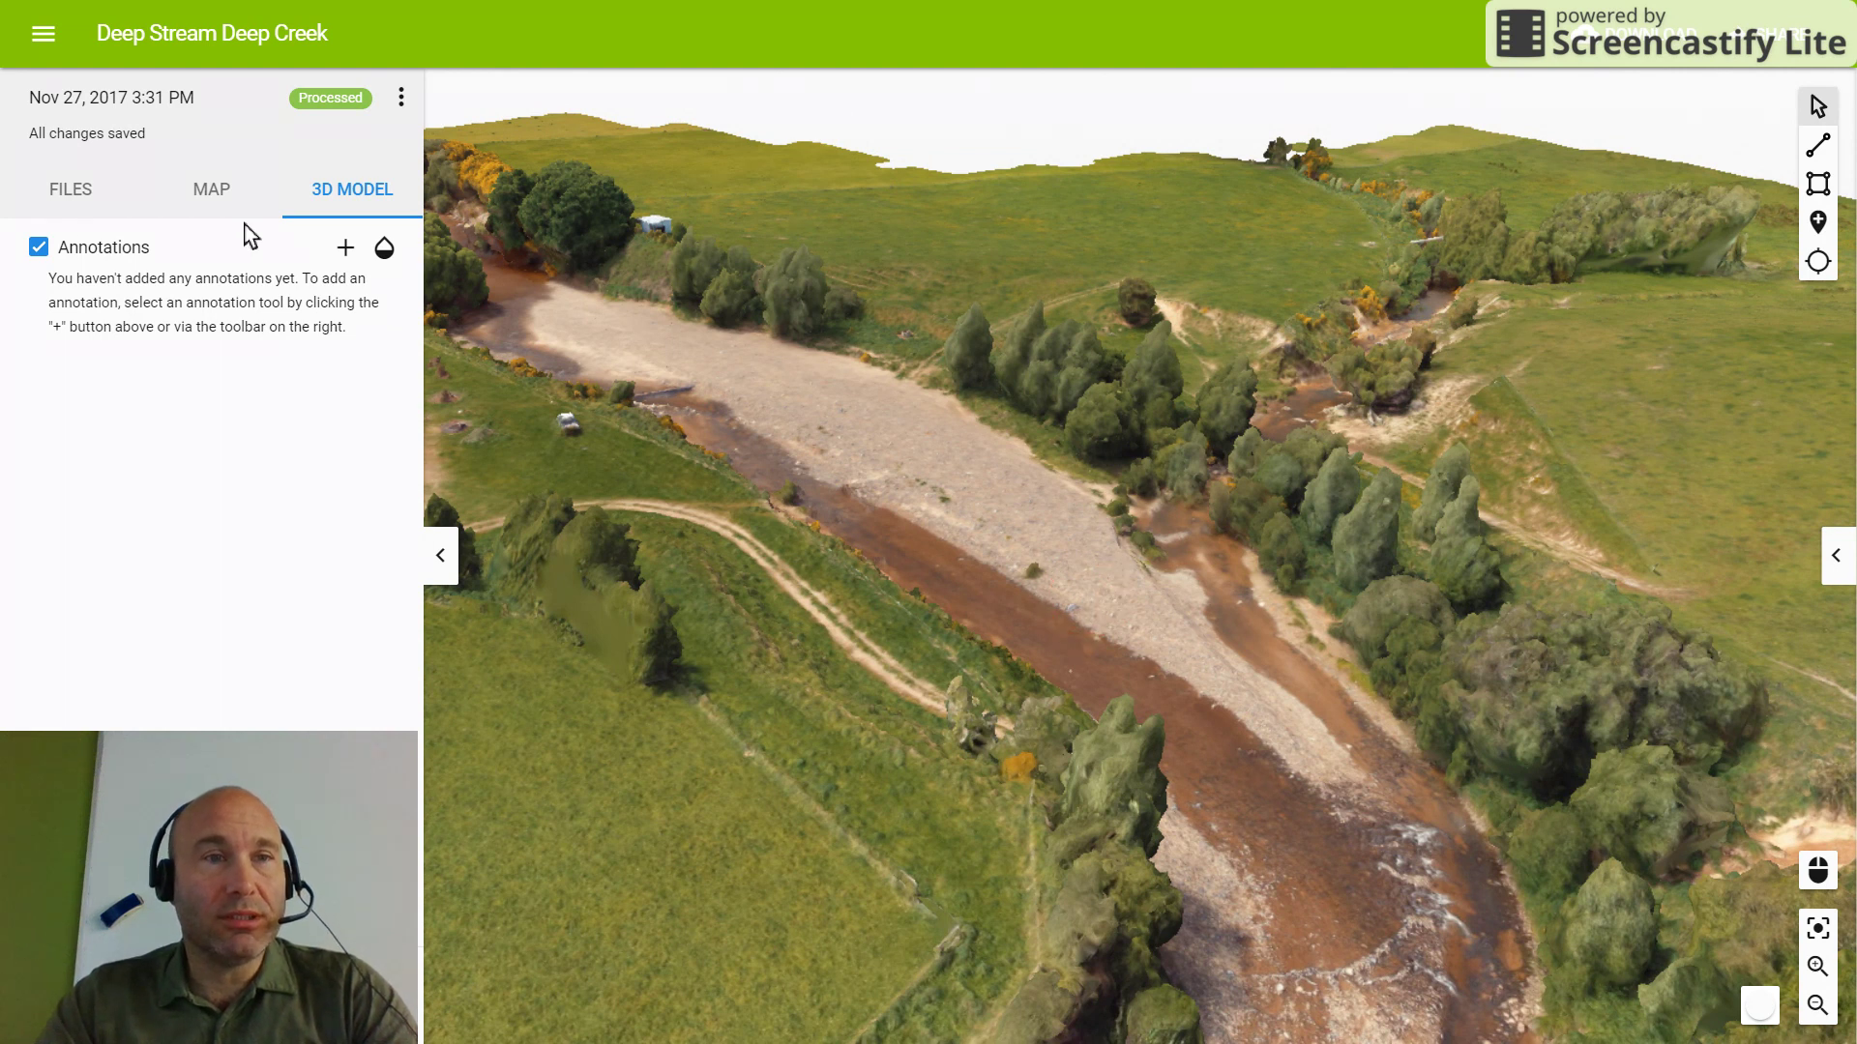
# Step: Review the project's downloadable Results, including the point cloud, then switch to CloudCompare
pyautogui.click(60, 196)
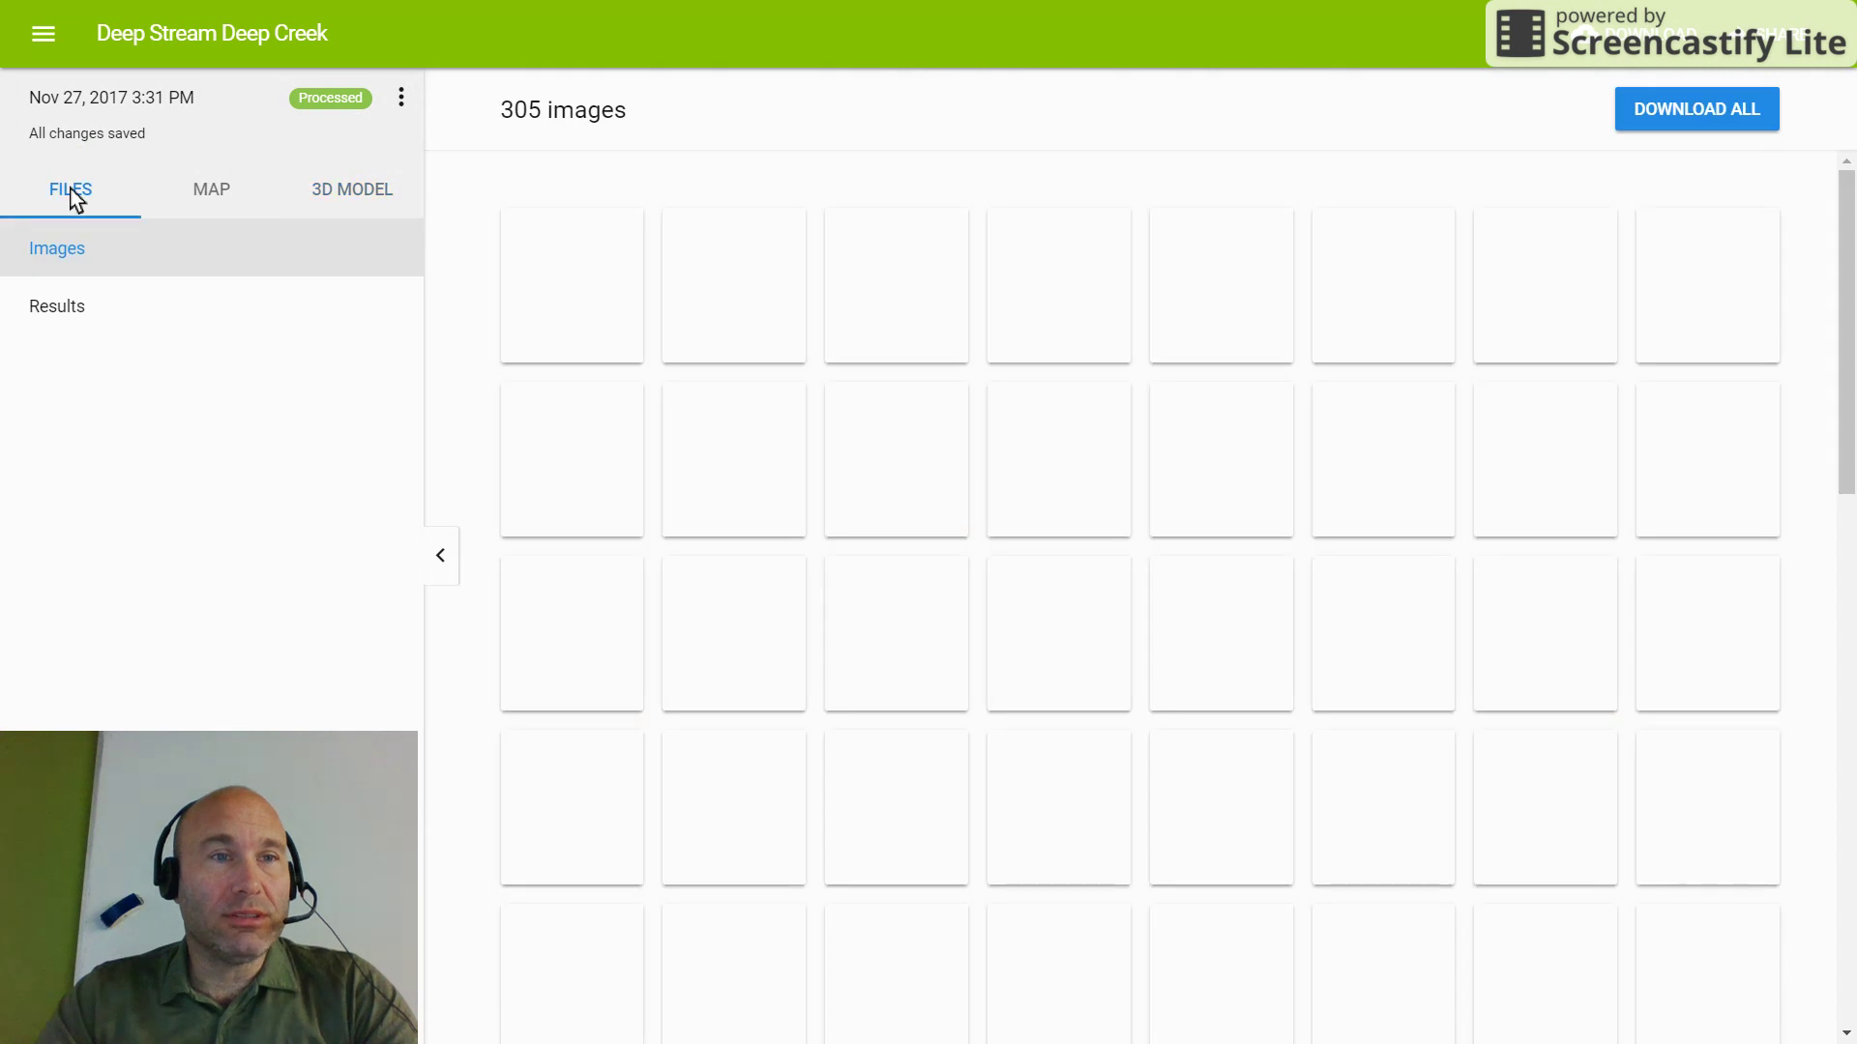
pyautogui.click(58, 309)
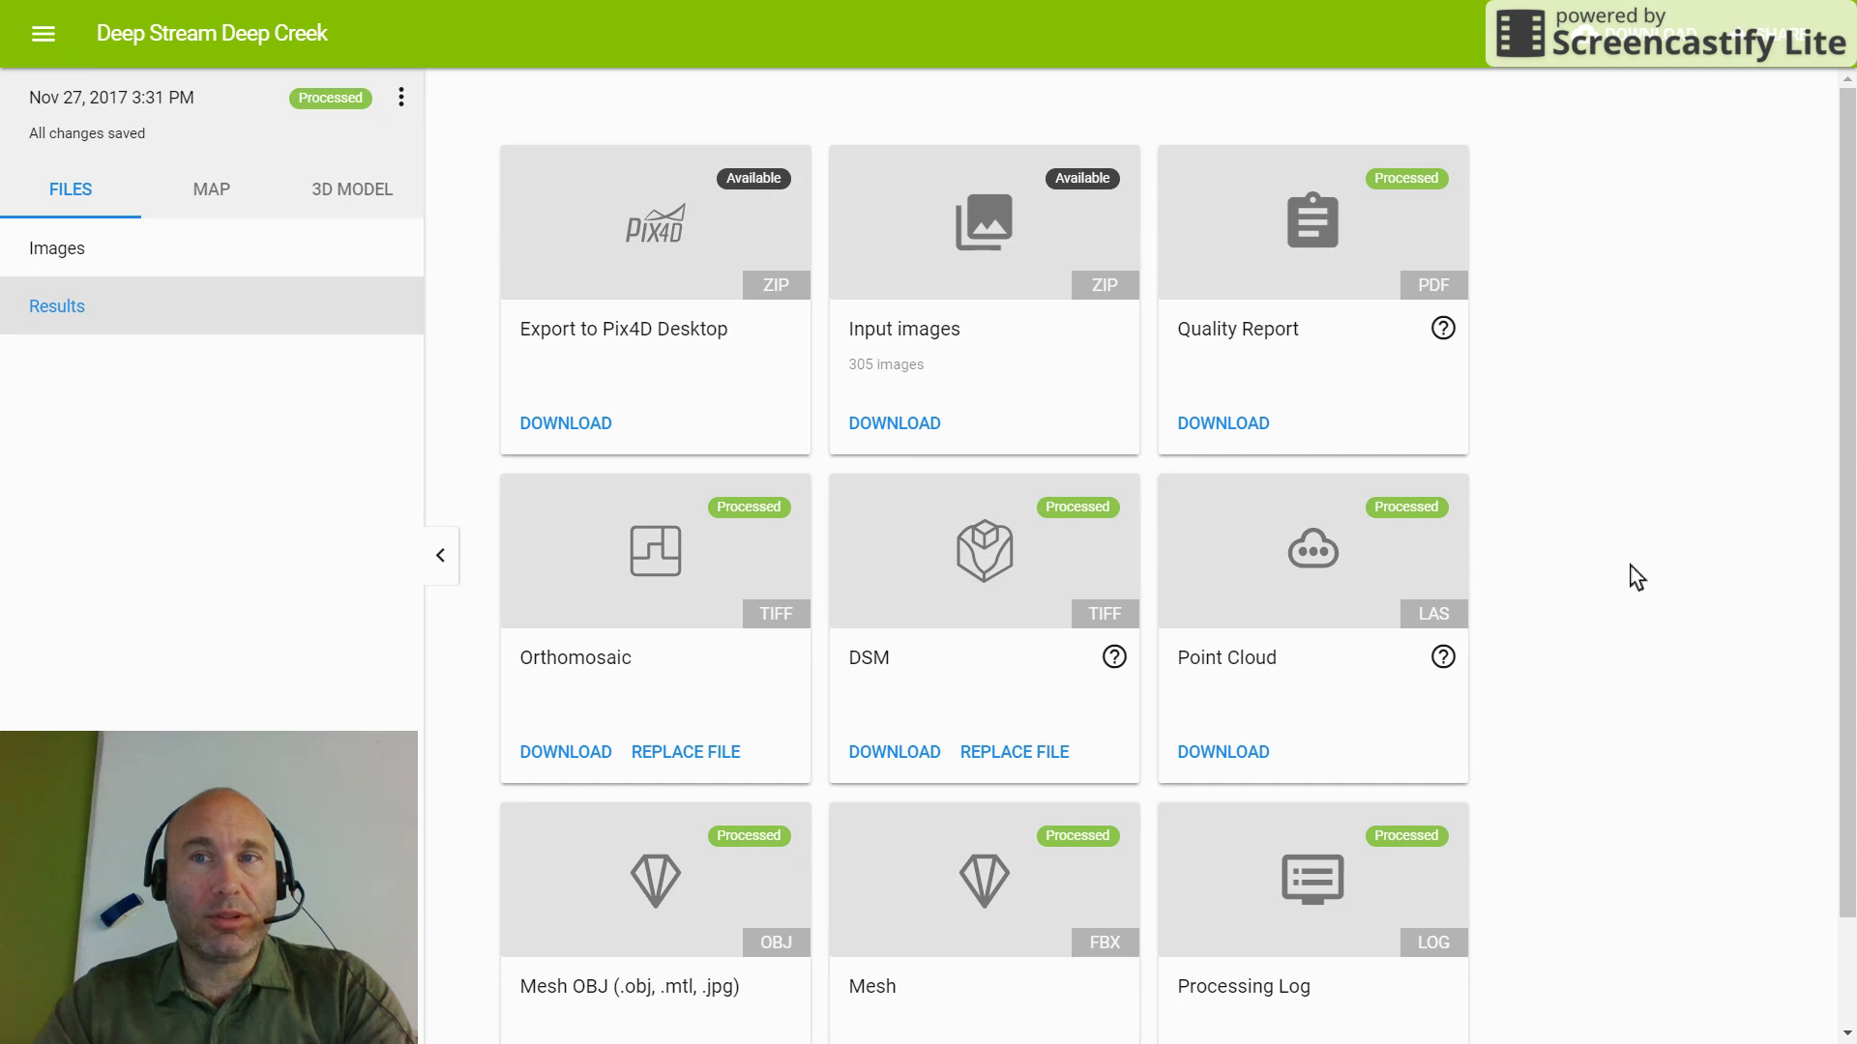
pyautogui.hotkey('alt', 'Tab')
pyautogui.hotkey('alt', 'Tab')
pyautogui.hotkey('alt', 'Tab')
pyautogui.hotkey('alt', 'Tab')
pyautogui.hotkey('alt', 'Tab')
pyautogui.hotkey('alt', 'Tab')
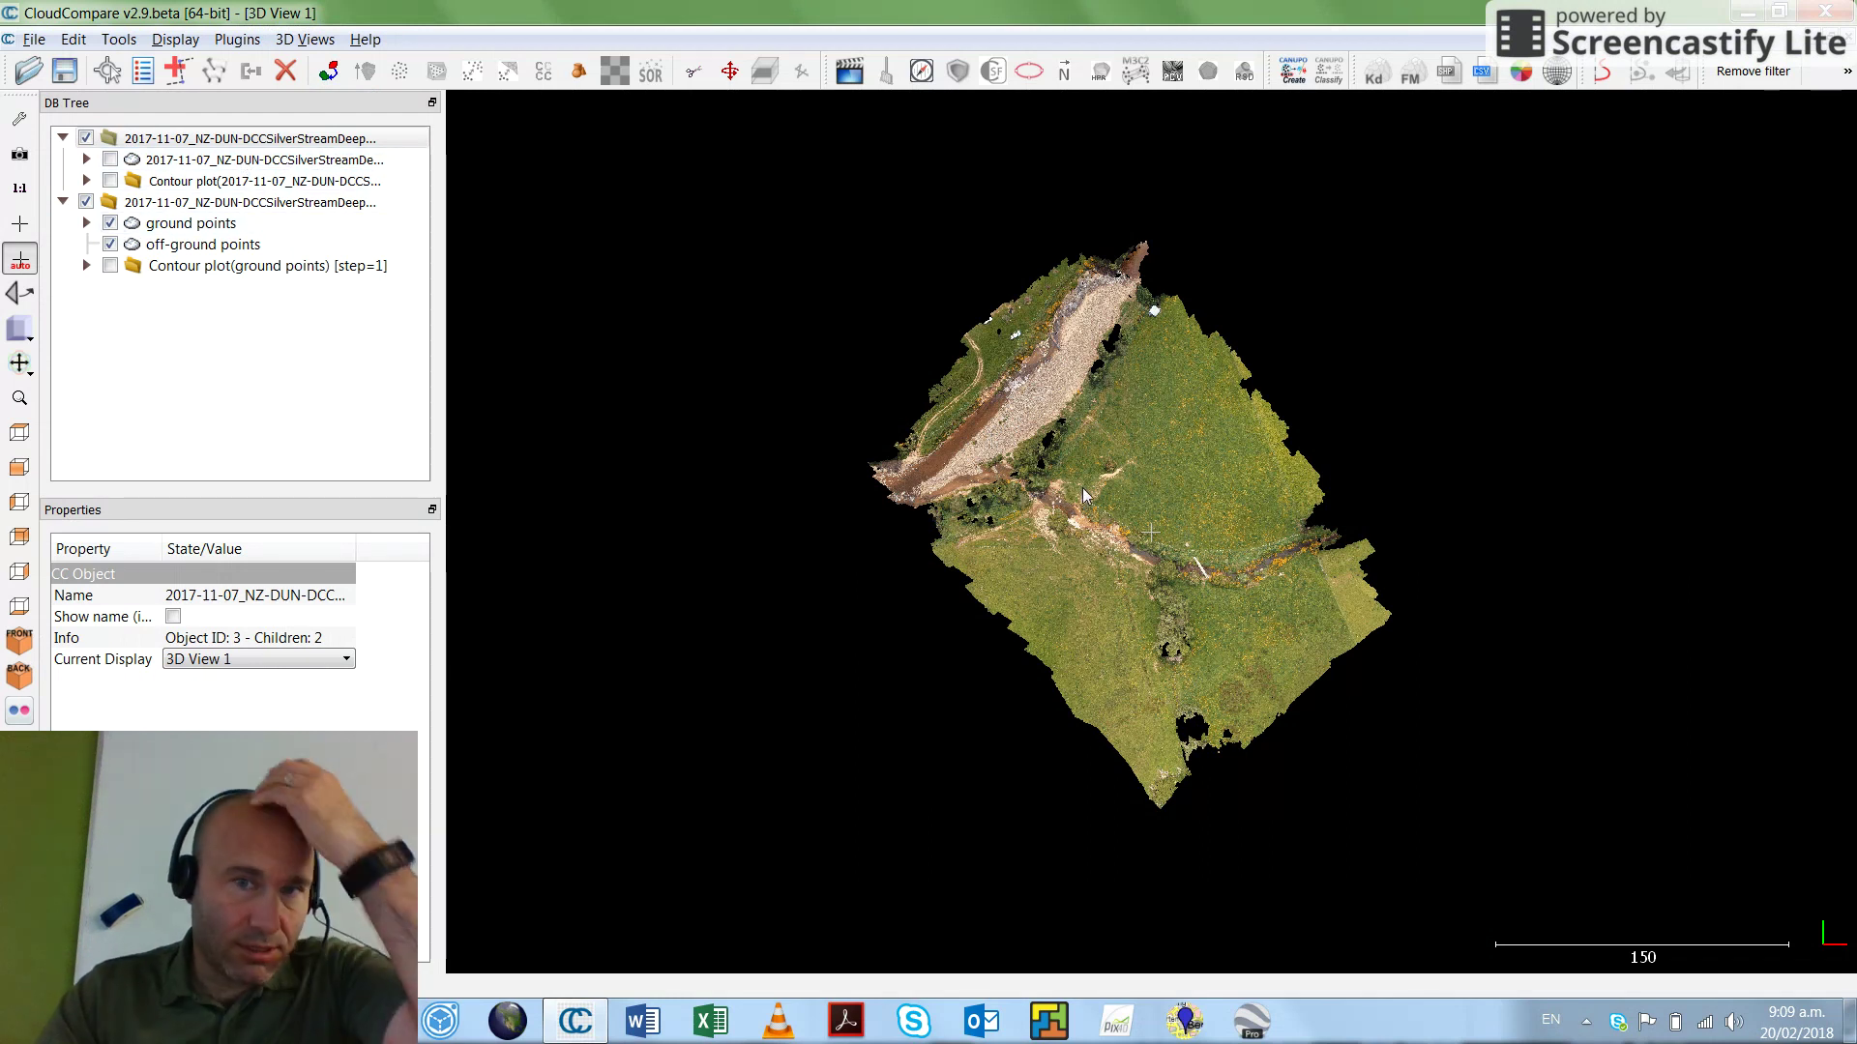
# Step: Zoom in and orbit the creek point cloud to an oblique view
pyautogui.scroll(5, 1088, 489)
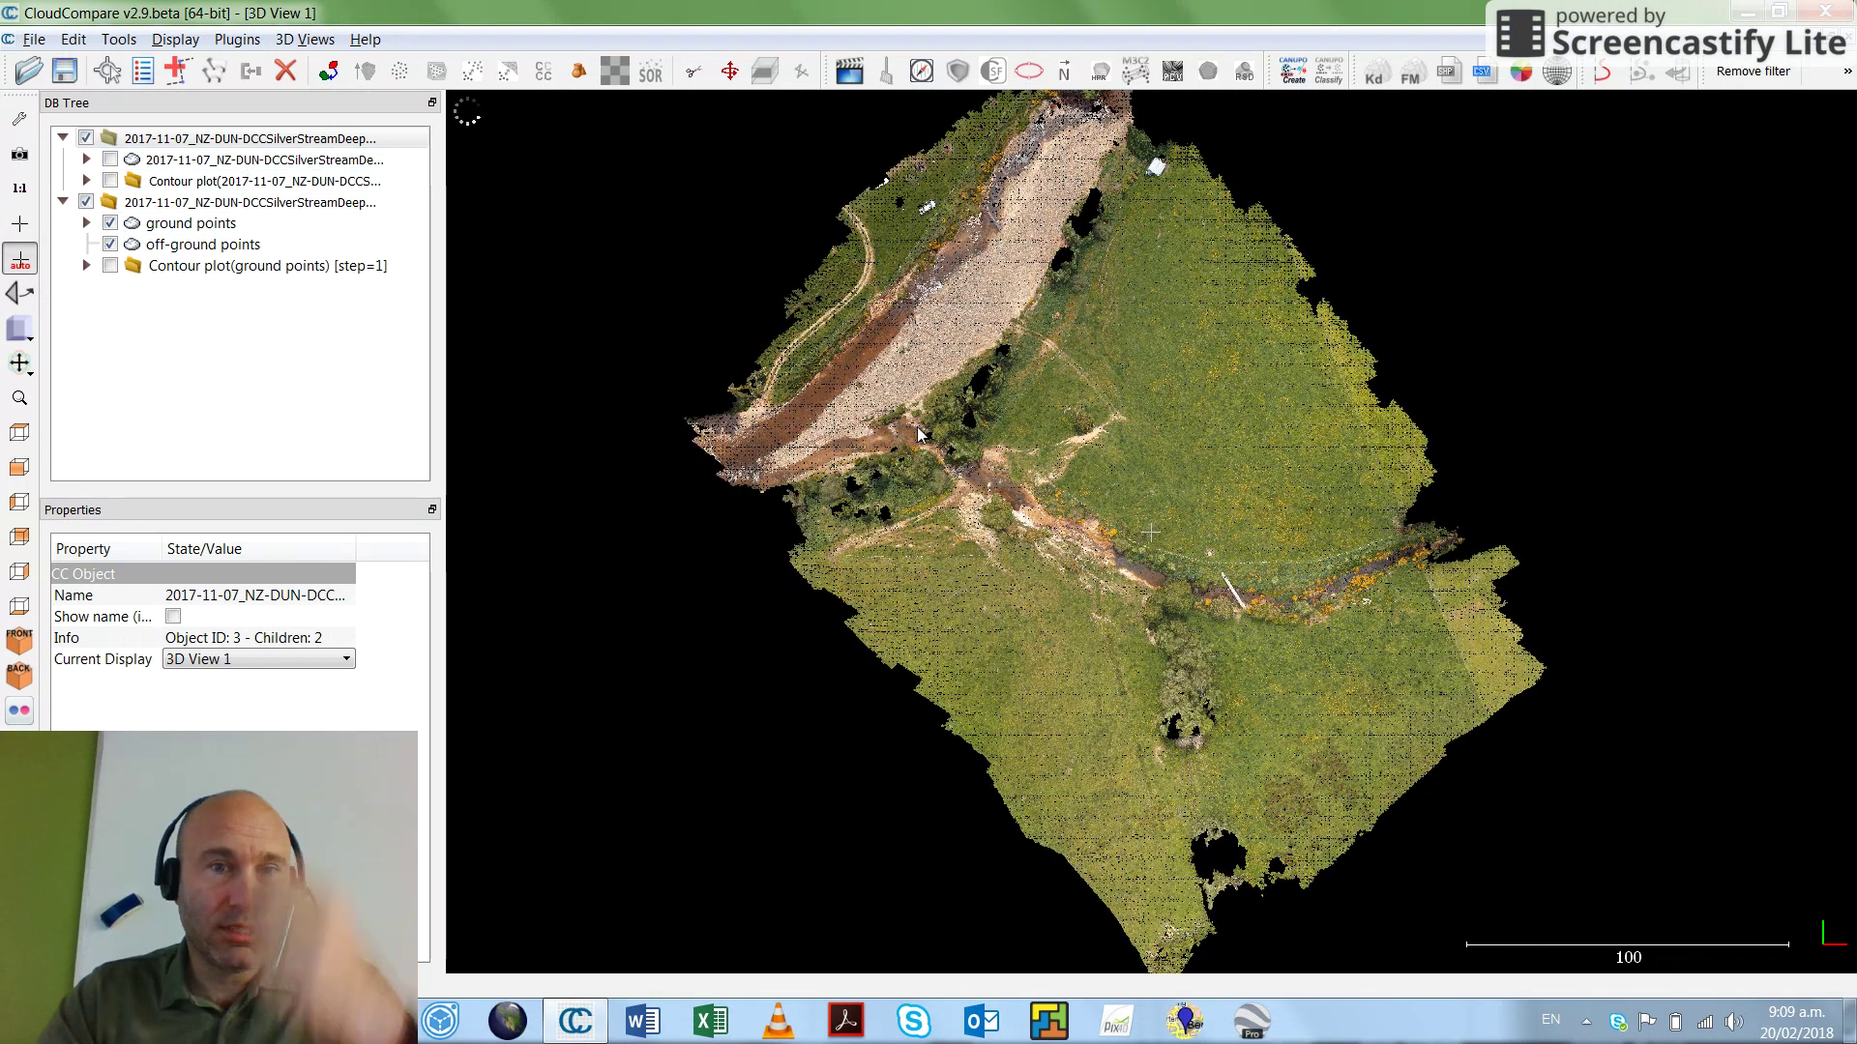
pyautogui.moveTo(1127, 505); pyautogui.dragTo(1021, 471)
pyautogui.scroll(5, 1016, 470)
pyautogui.scroll(5, 1025, 454)
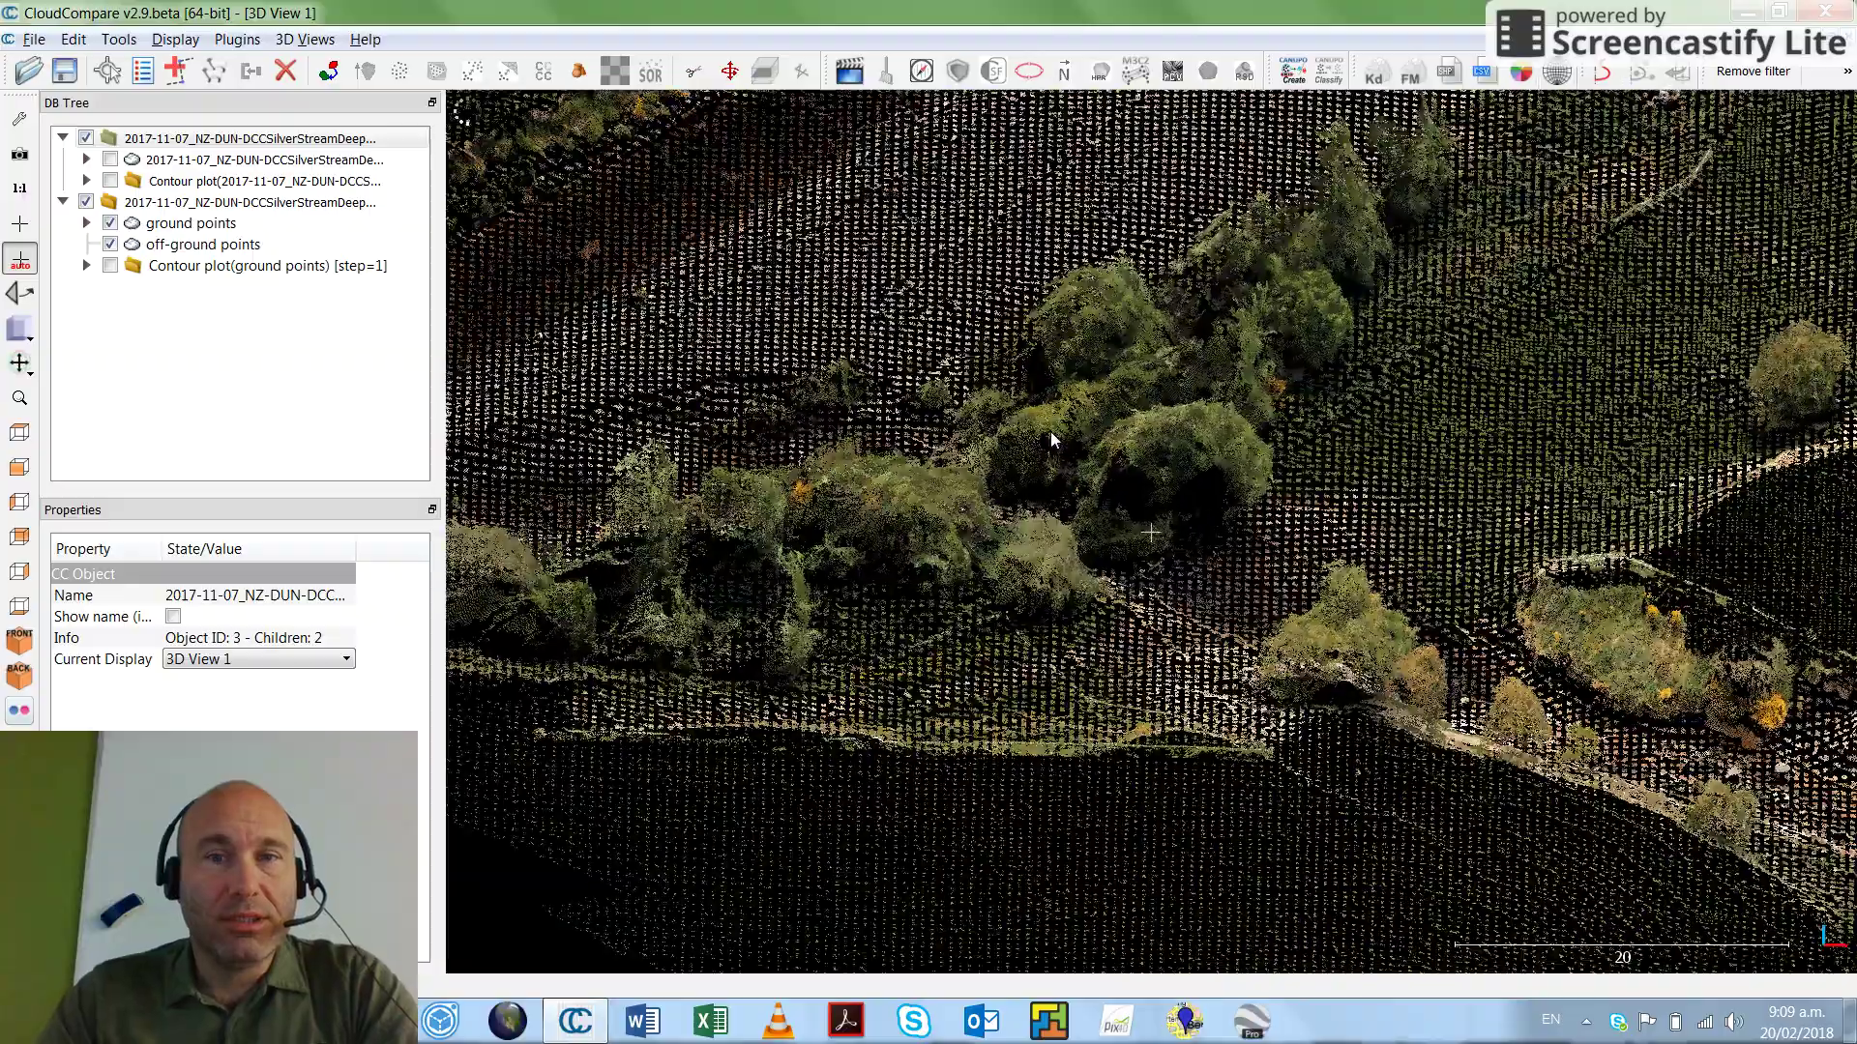
pyautogui.scroll(6, 1051, 431)
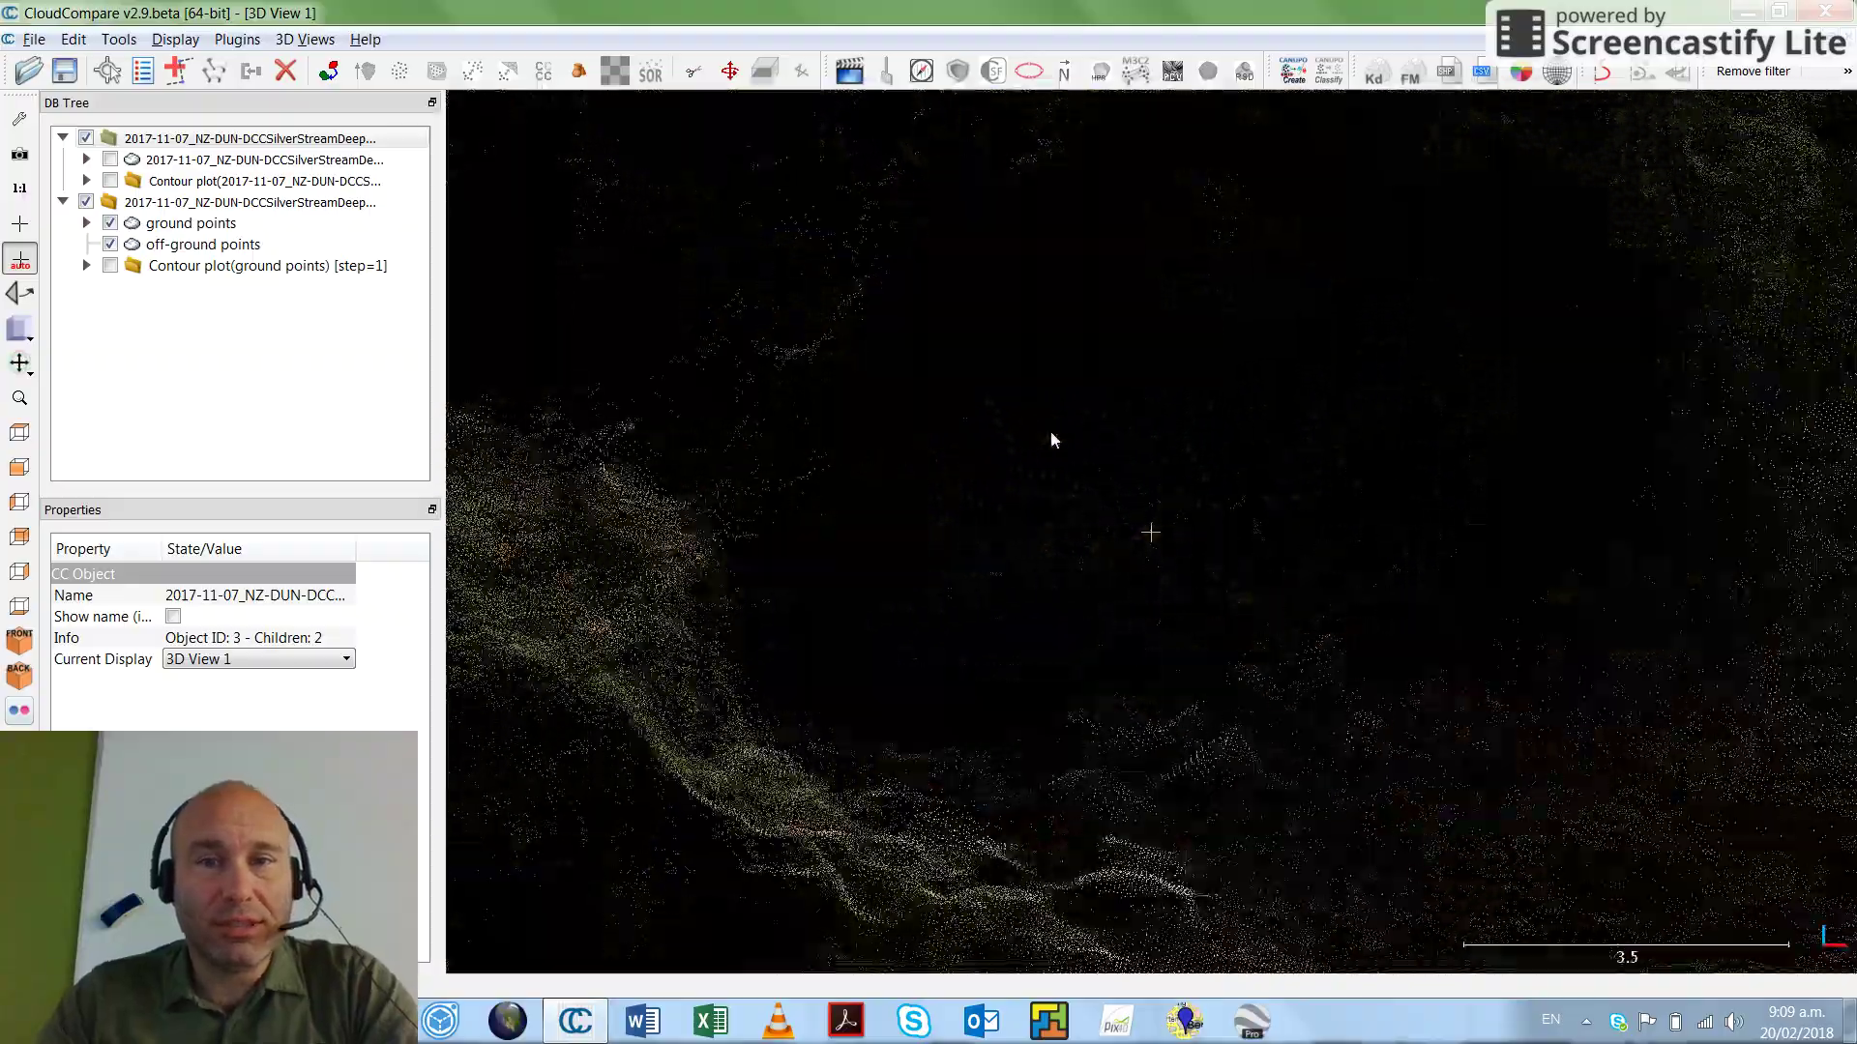
pyautogui.scroll(2, 1050, 432)
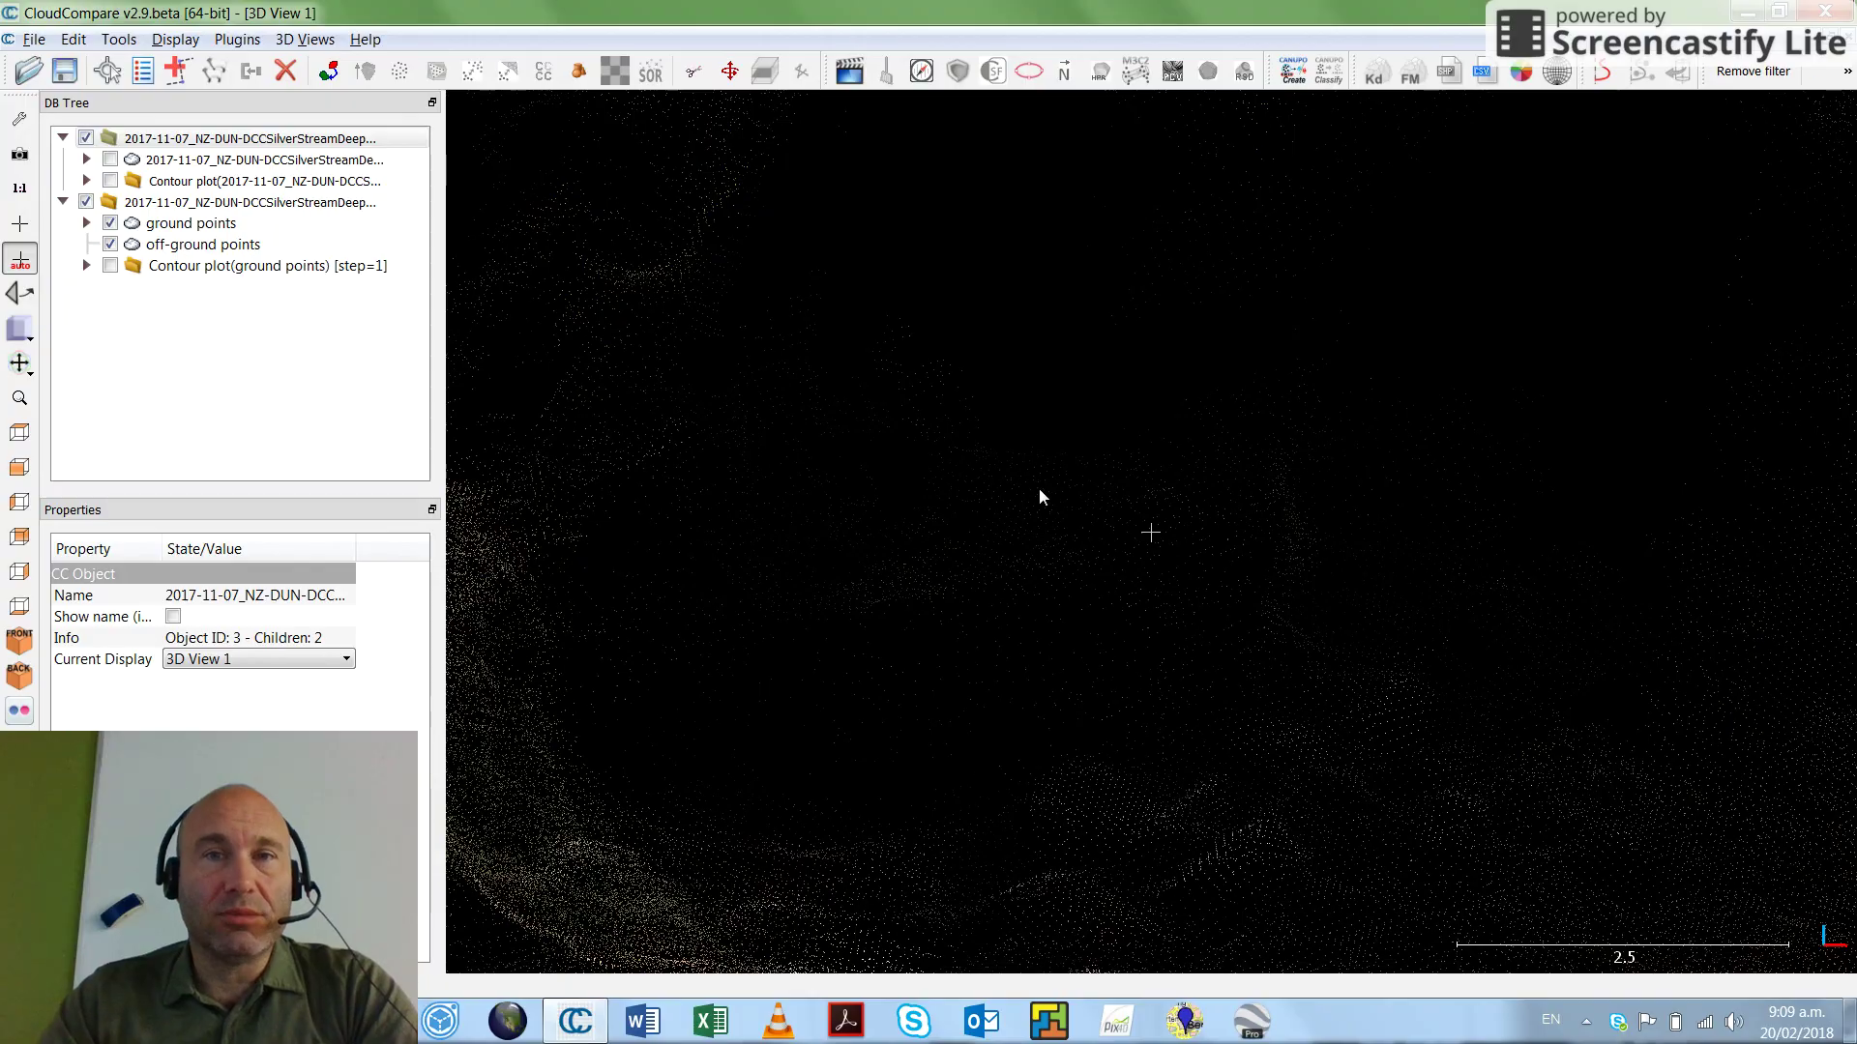
pyautogui.scroll(-4, 1038, 490)
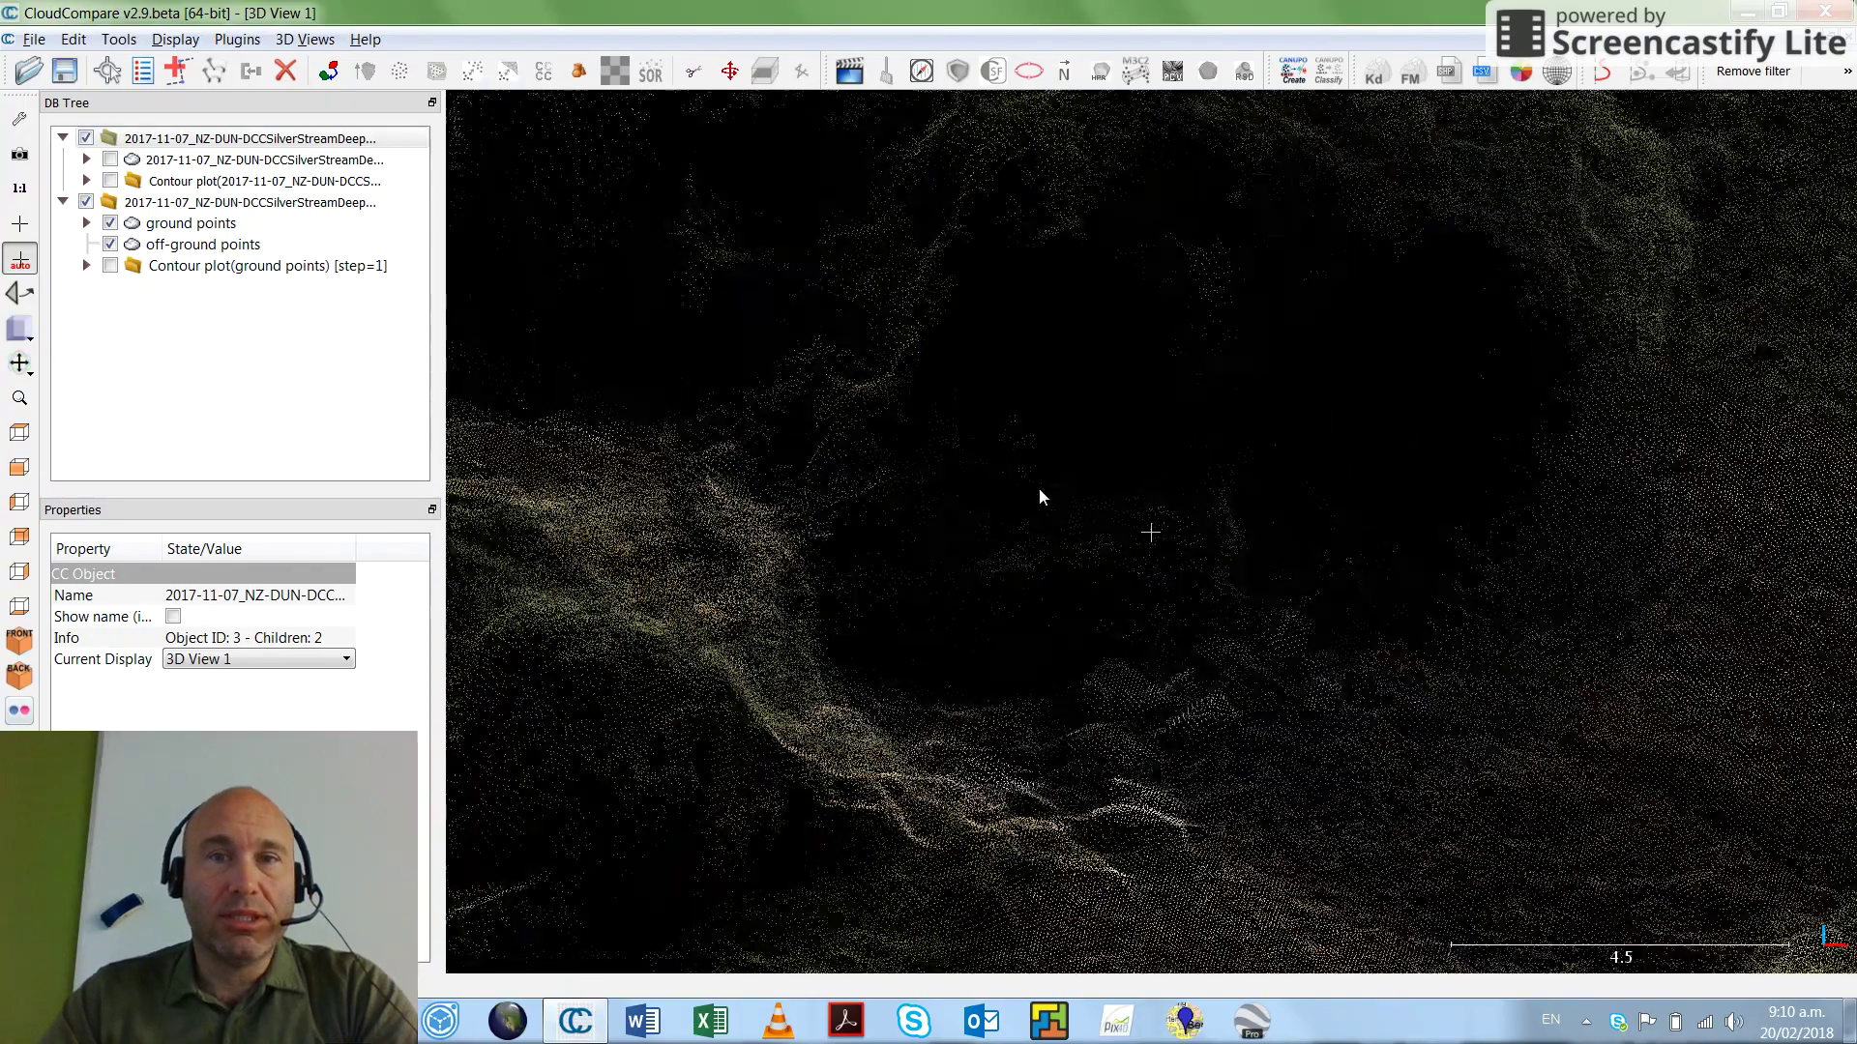
pyautogui.scroll(-5, 1038, 489)
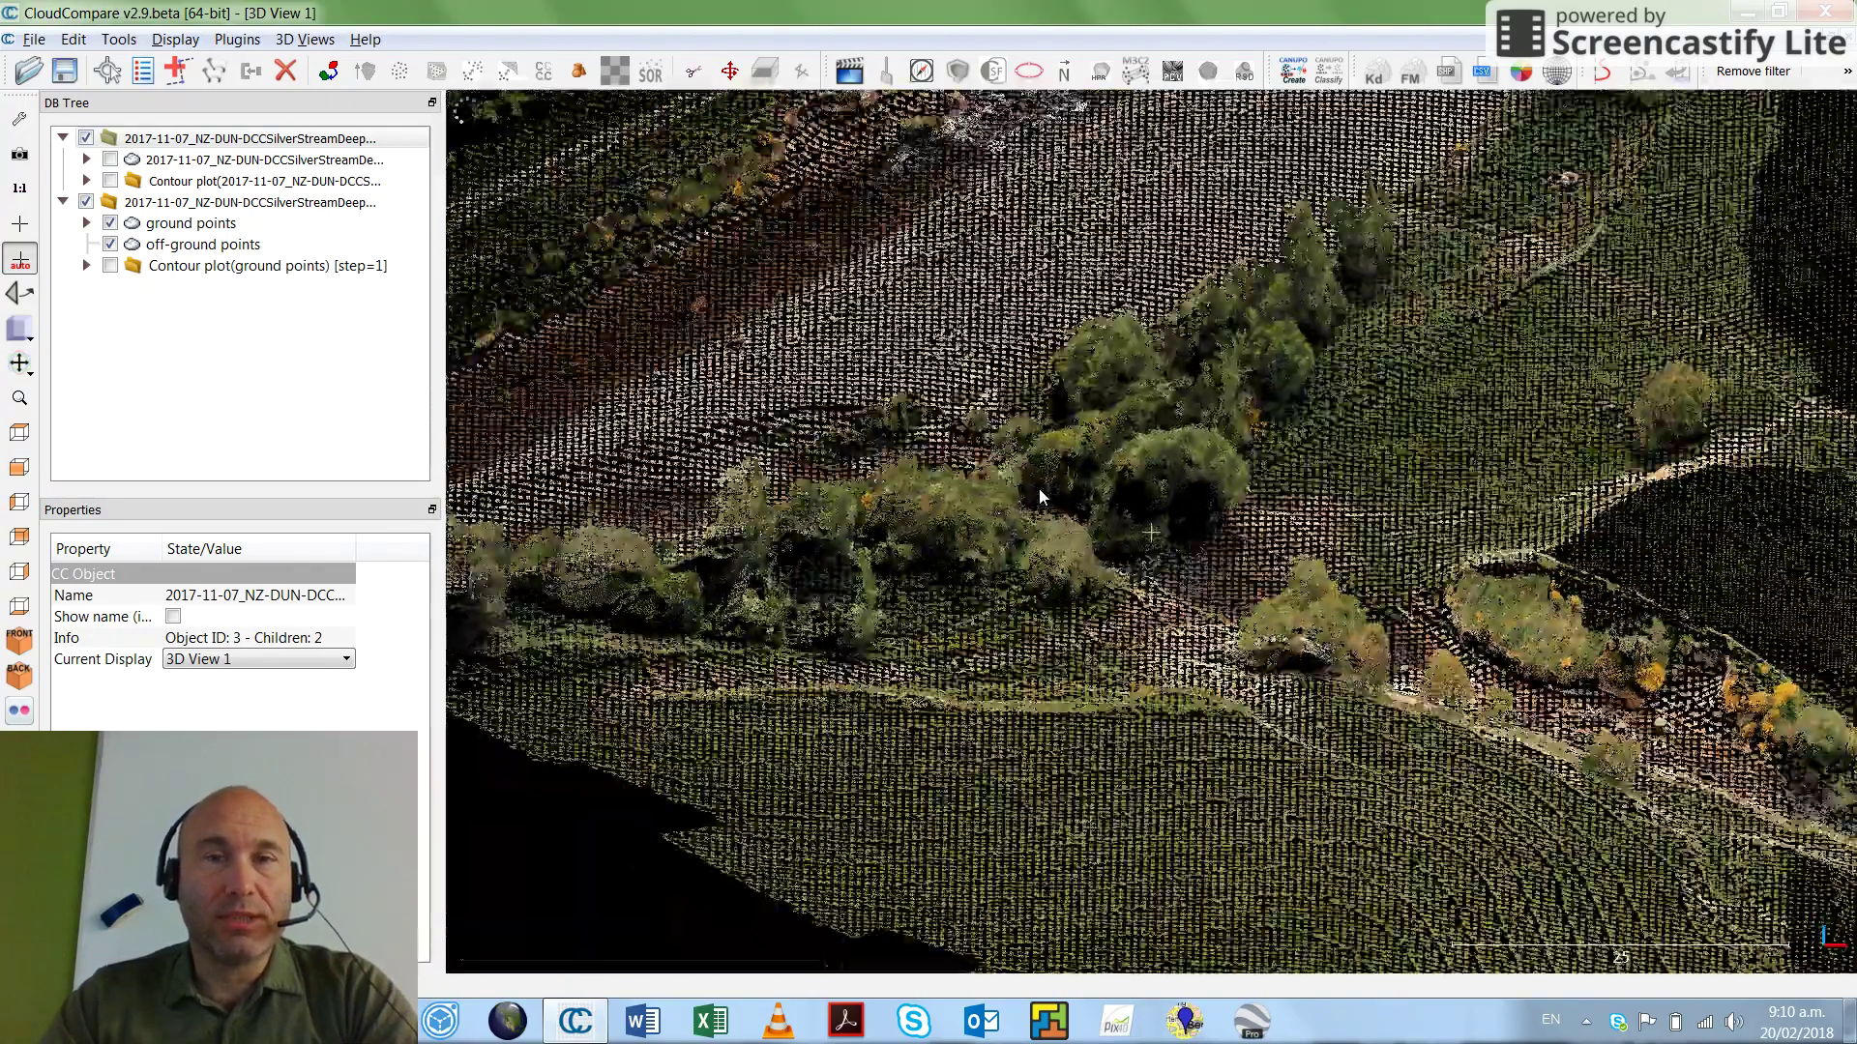
pyautogui.scroll(-3, 1038, 489)
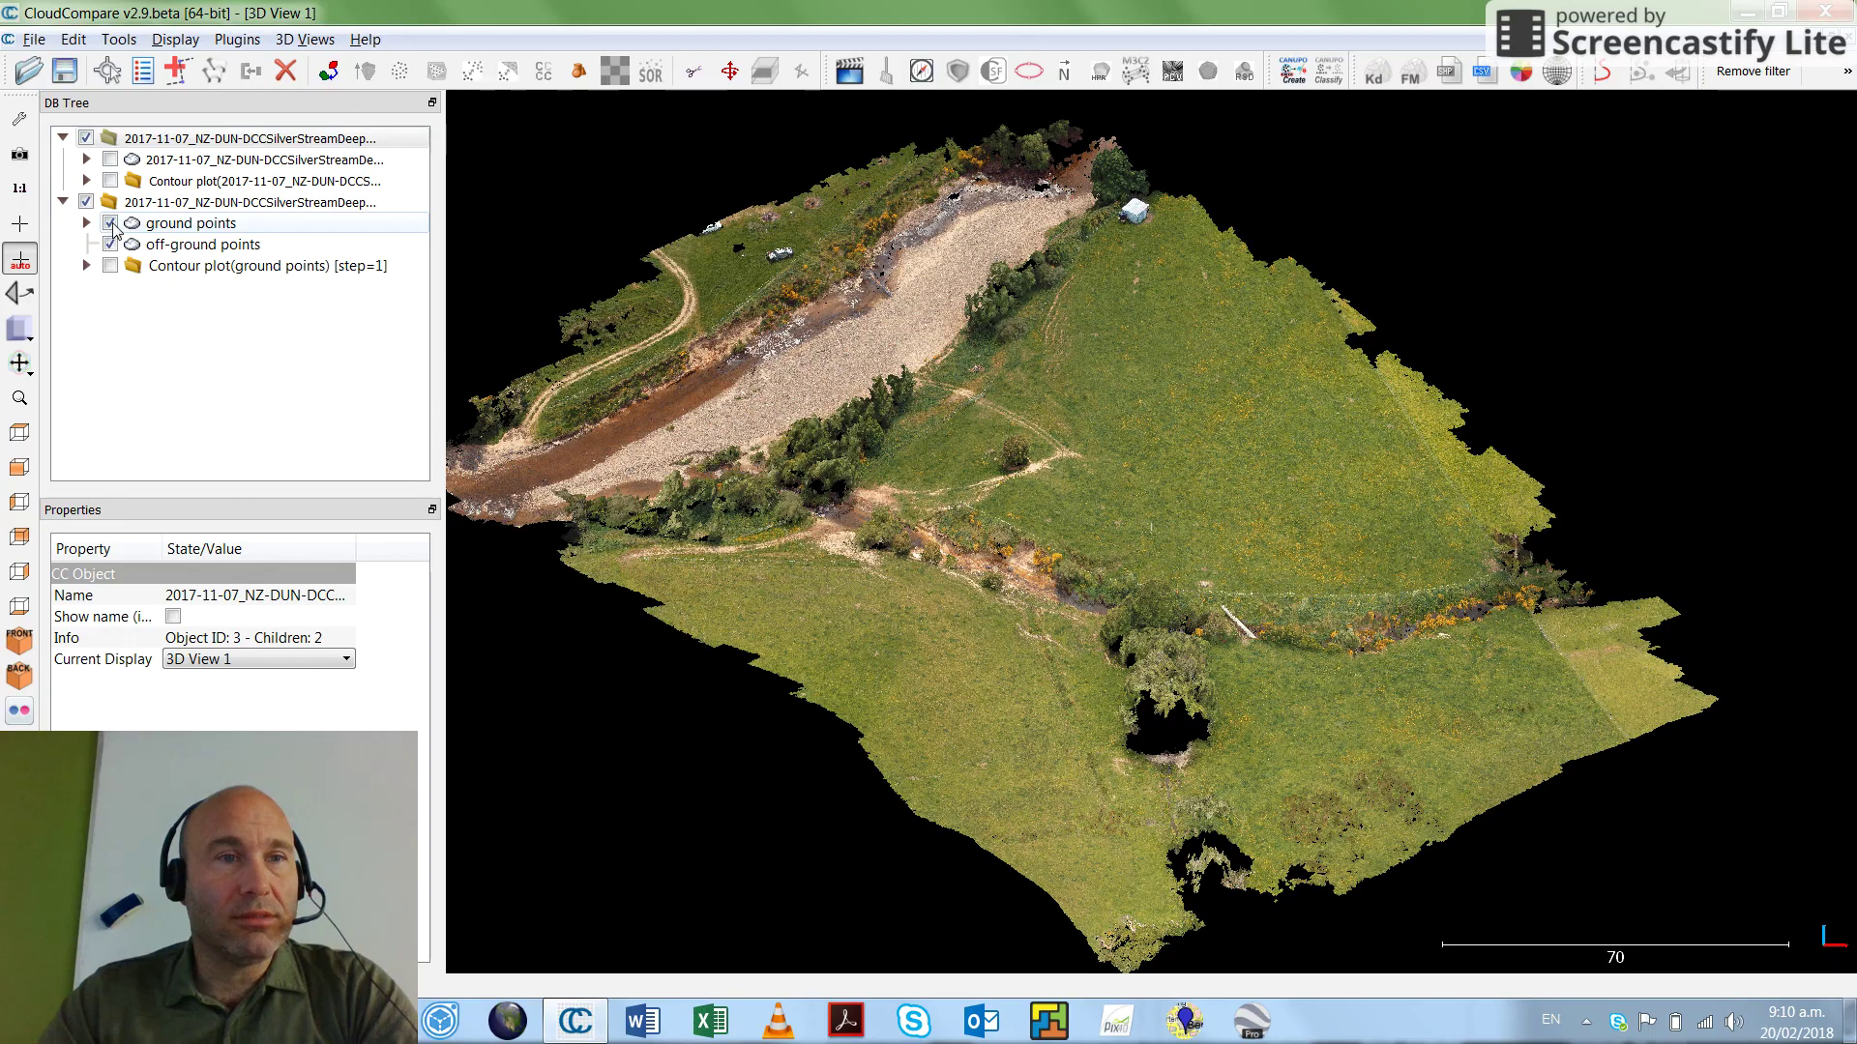
# Step: Hide the ground and off-ground point clouds and show the original creek cloud
pyautogui.click(110, 223)
pyautogui.click(111, 245)
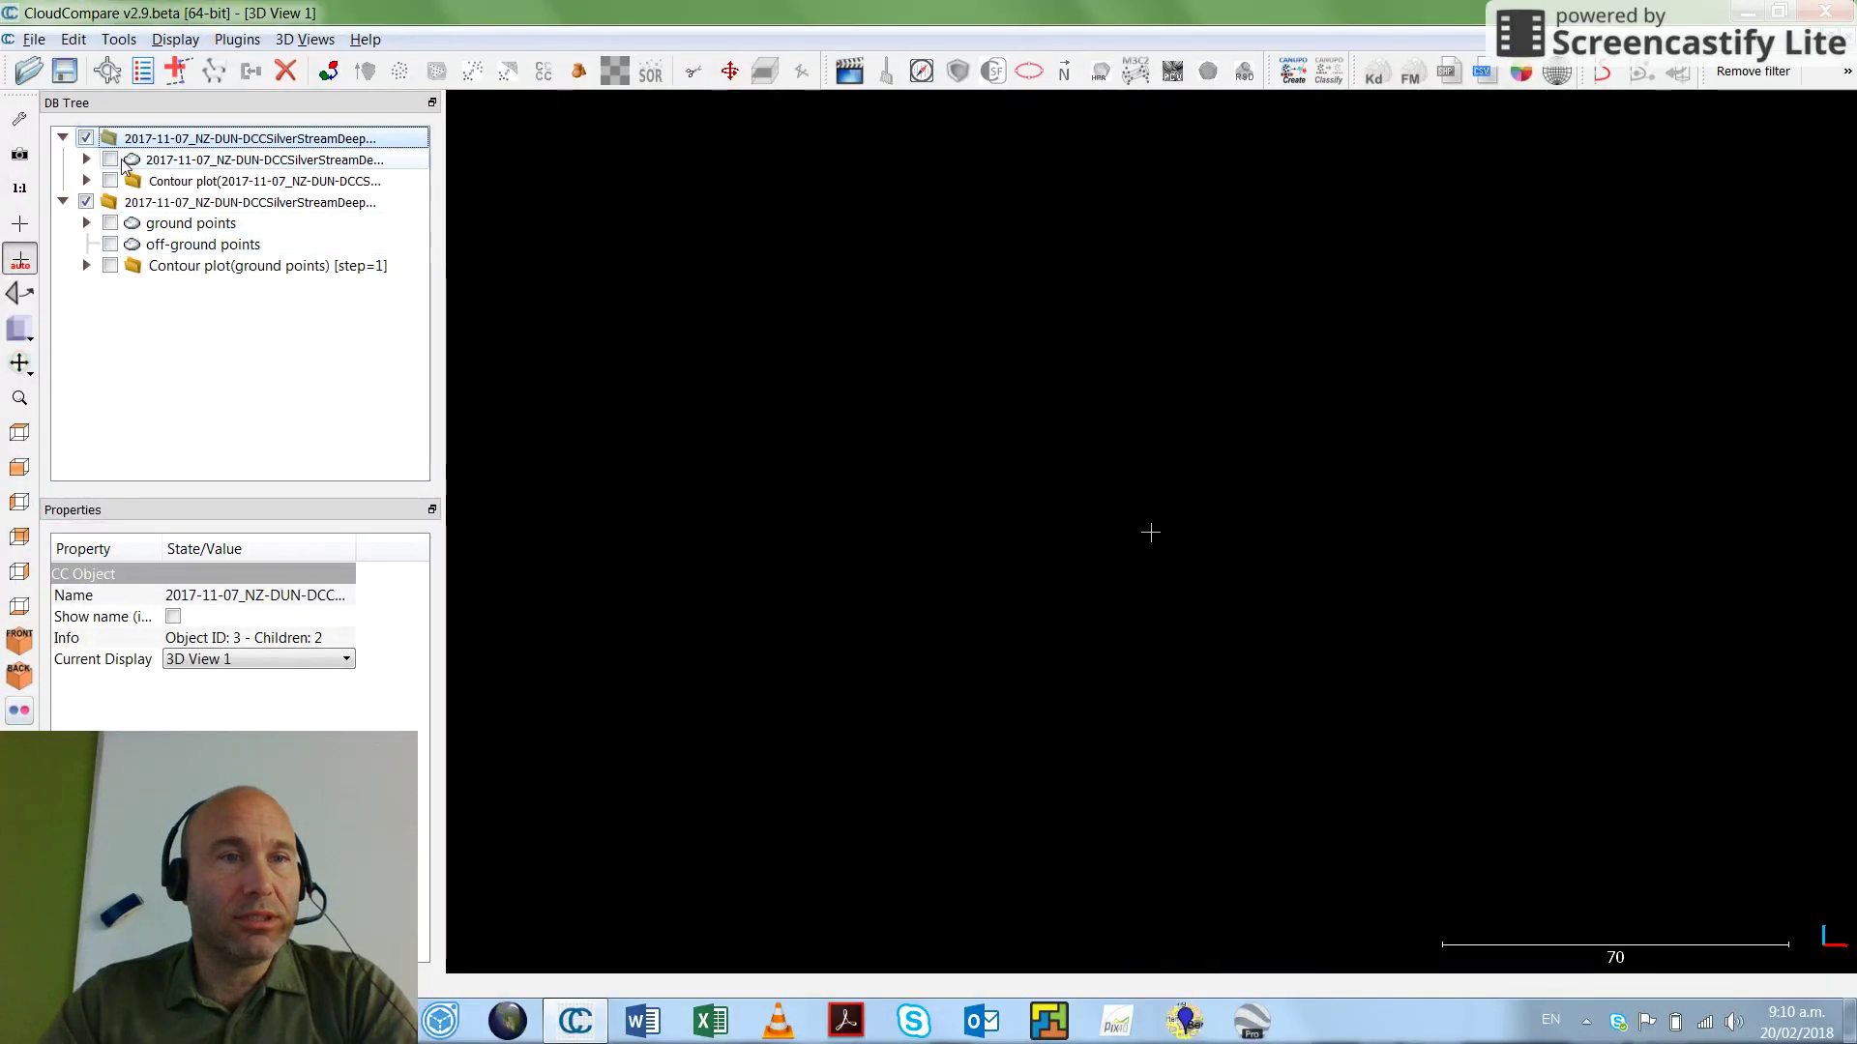
pyautogui.click(110, 159)
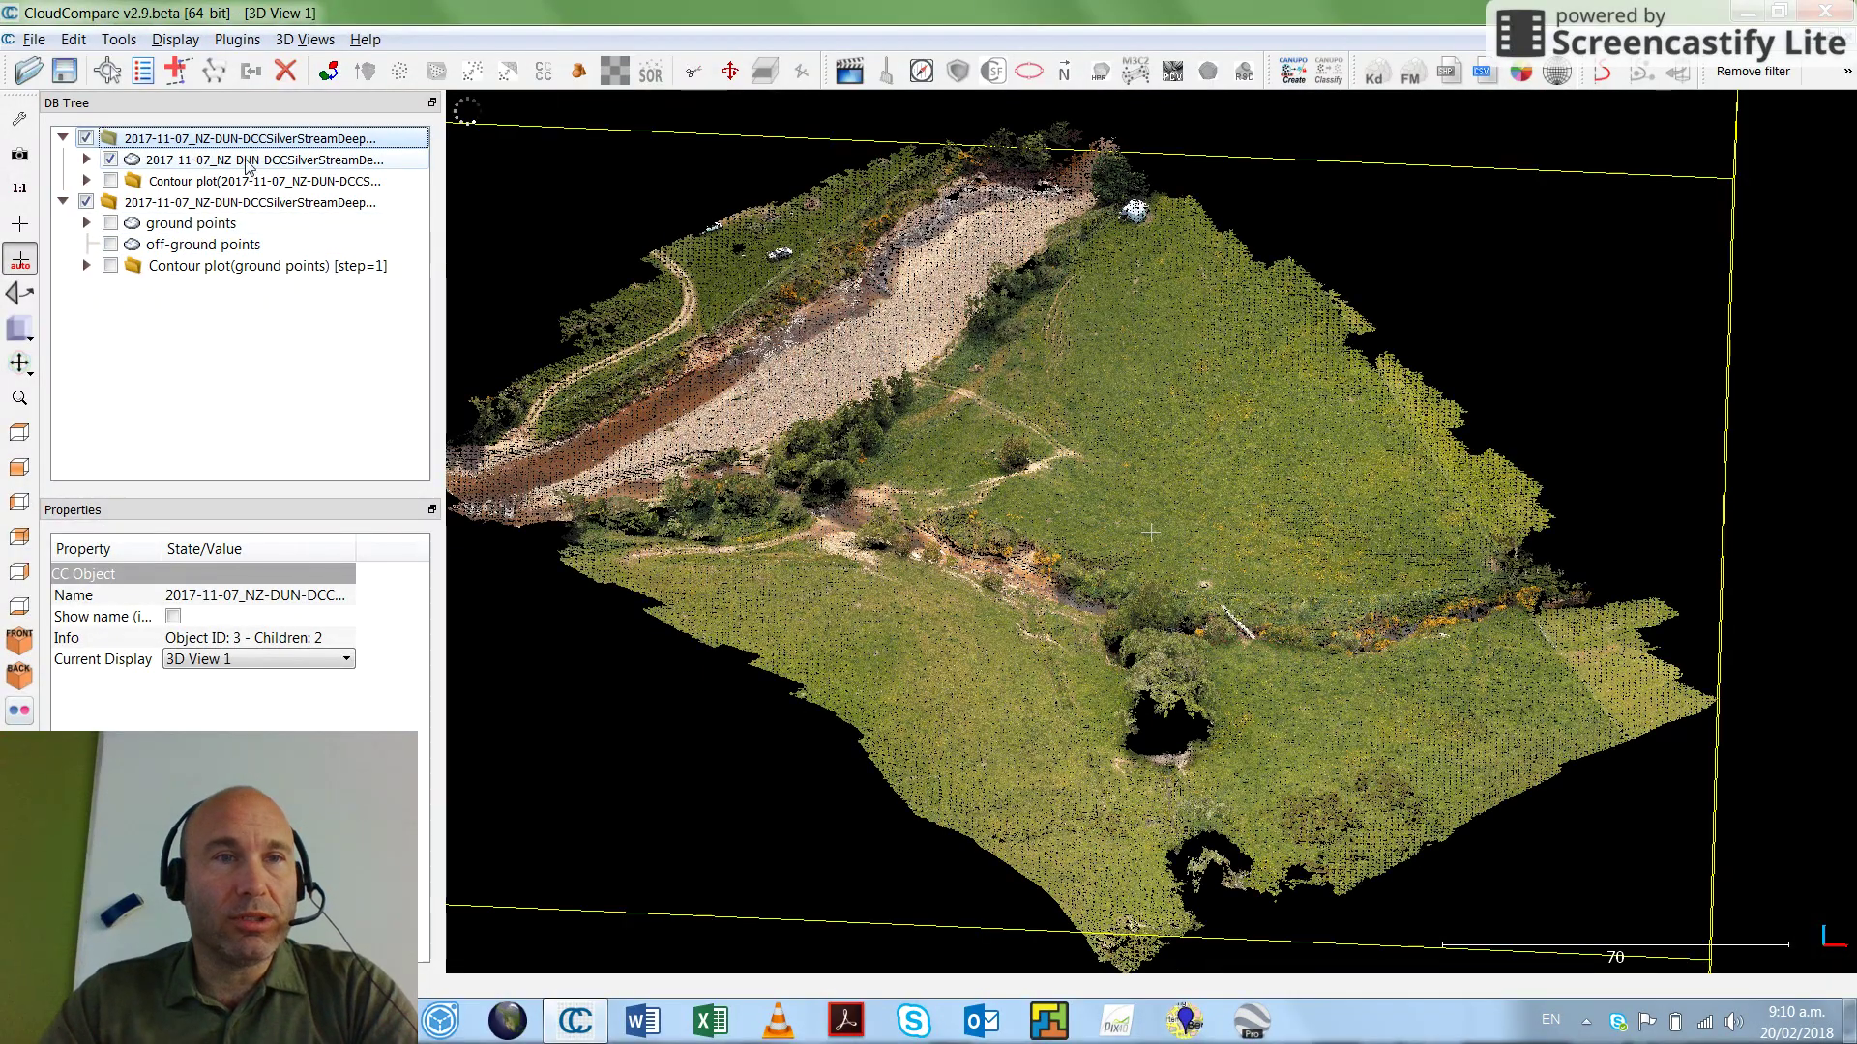
pyautogui.click(236, 40)
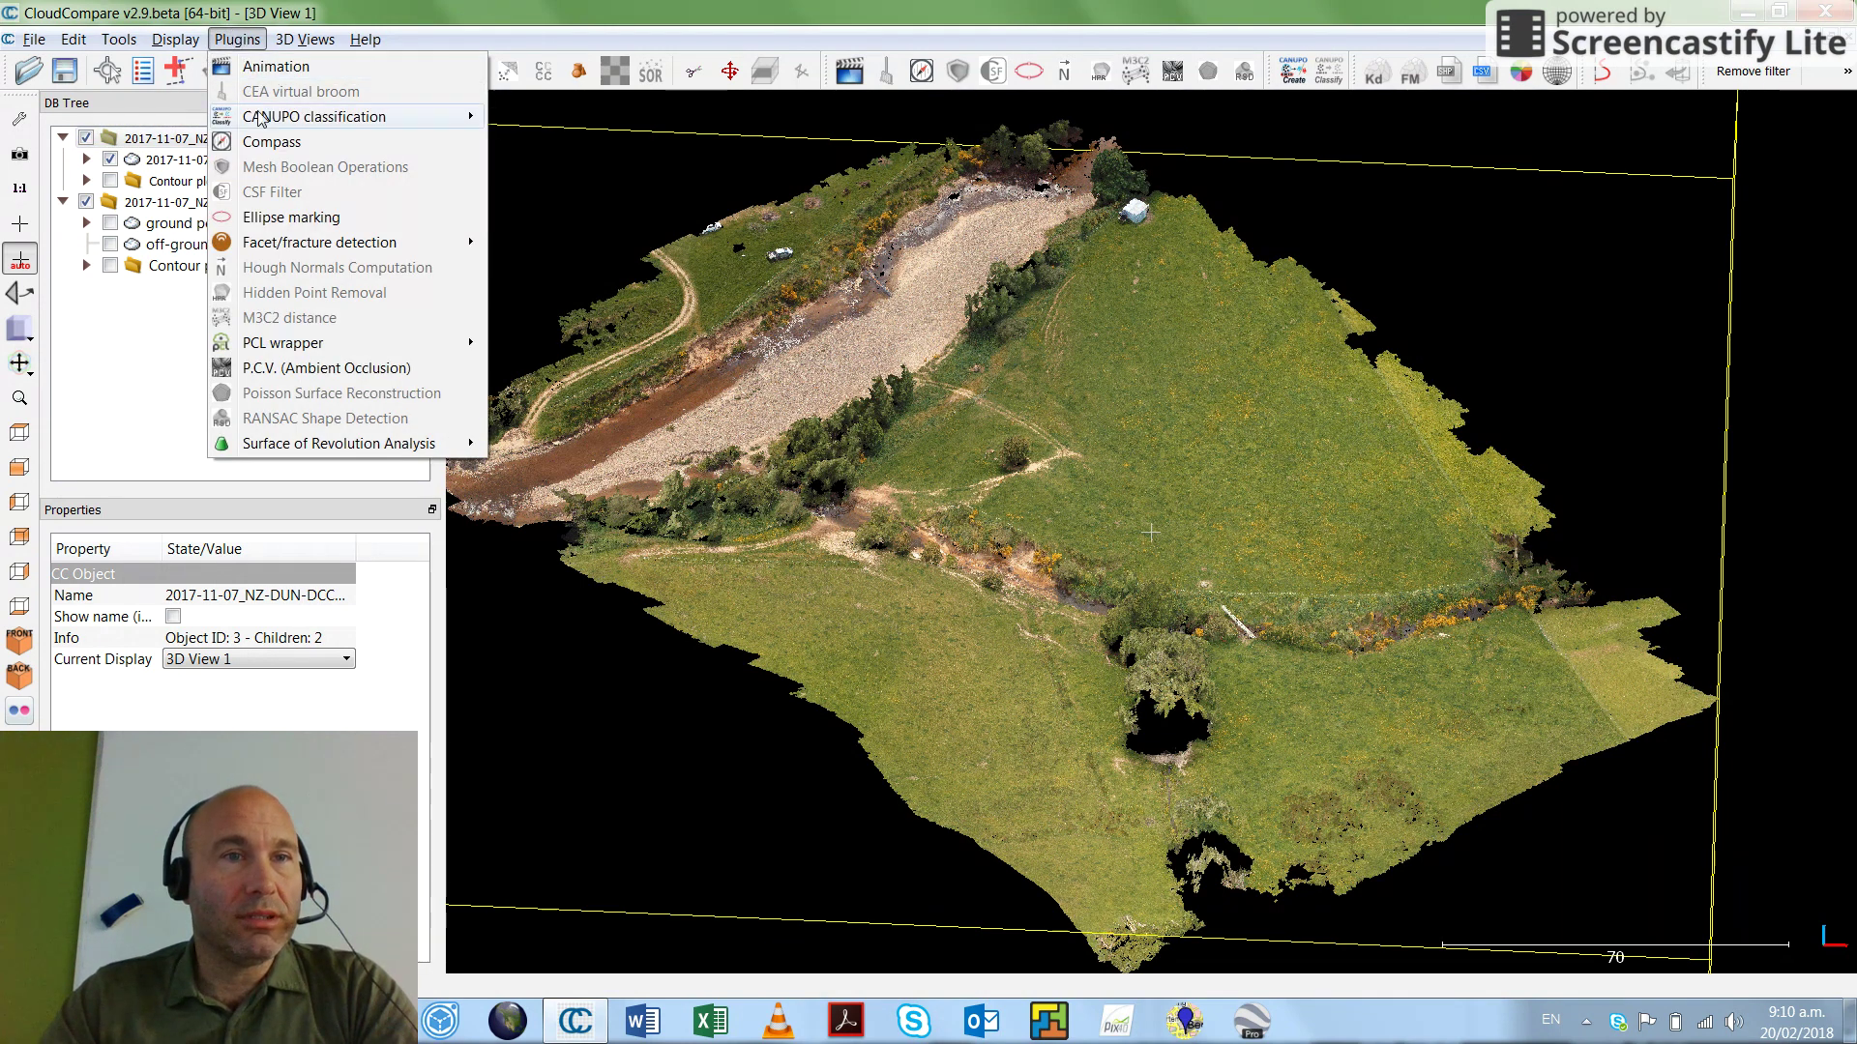
# Step: Run the Cloth Simulation Filter on the original cloud: resolution 0.5, 500 iterations, threshold 0.5
pyautogui.click(143, 161)
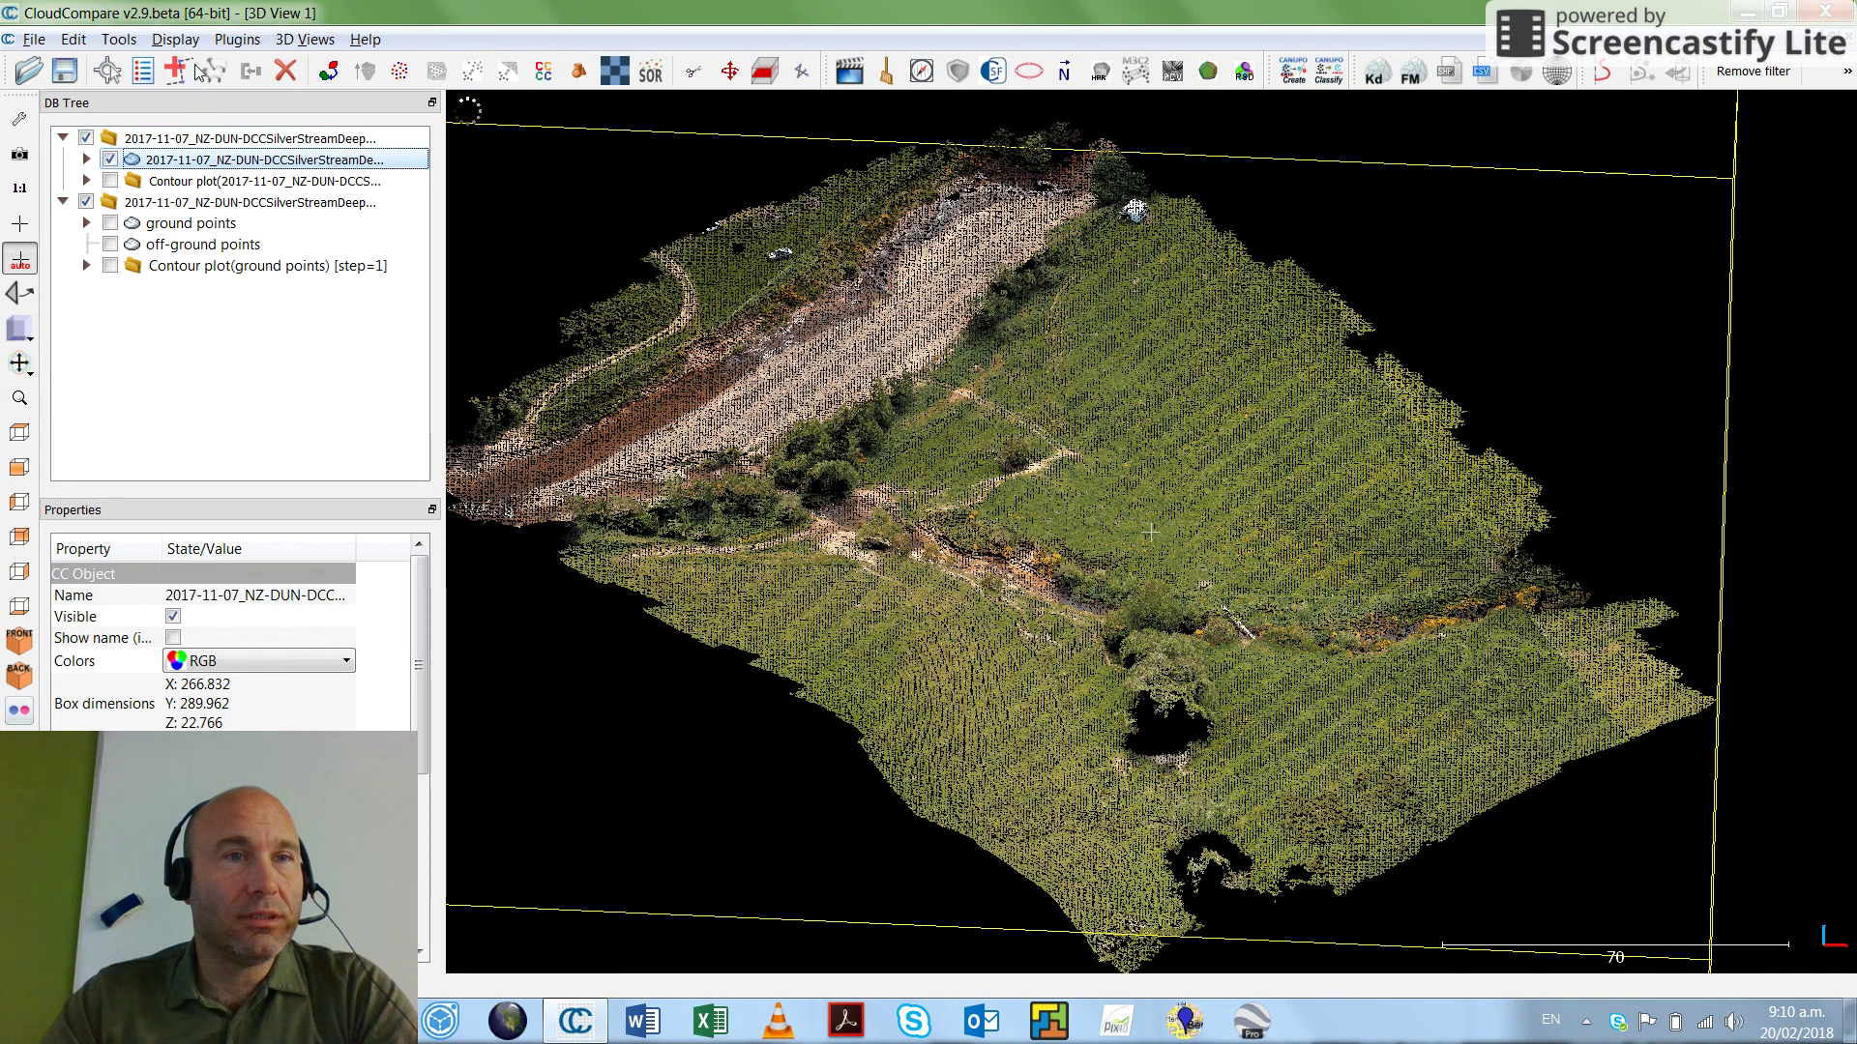
pyautogui.click(237, 40)
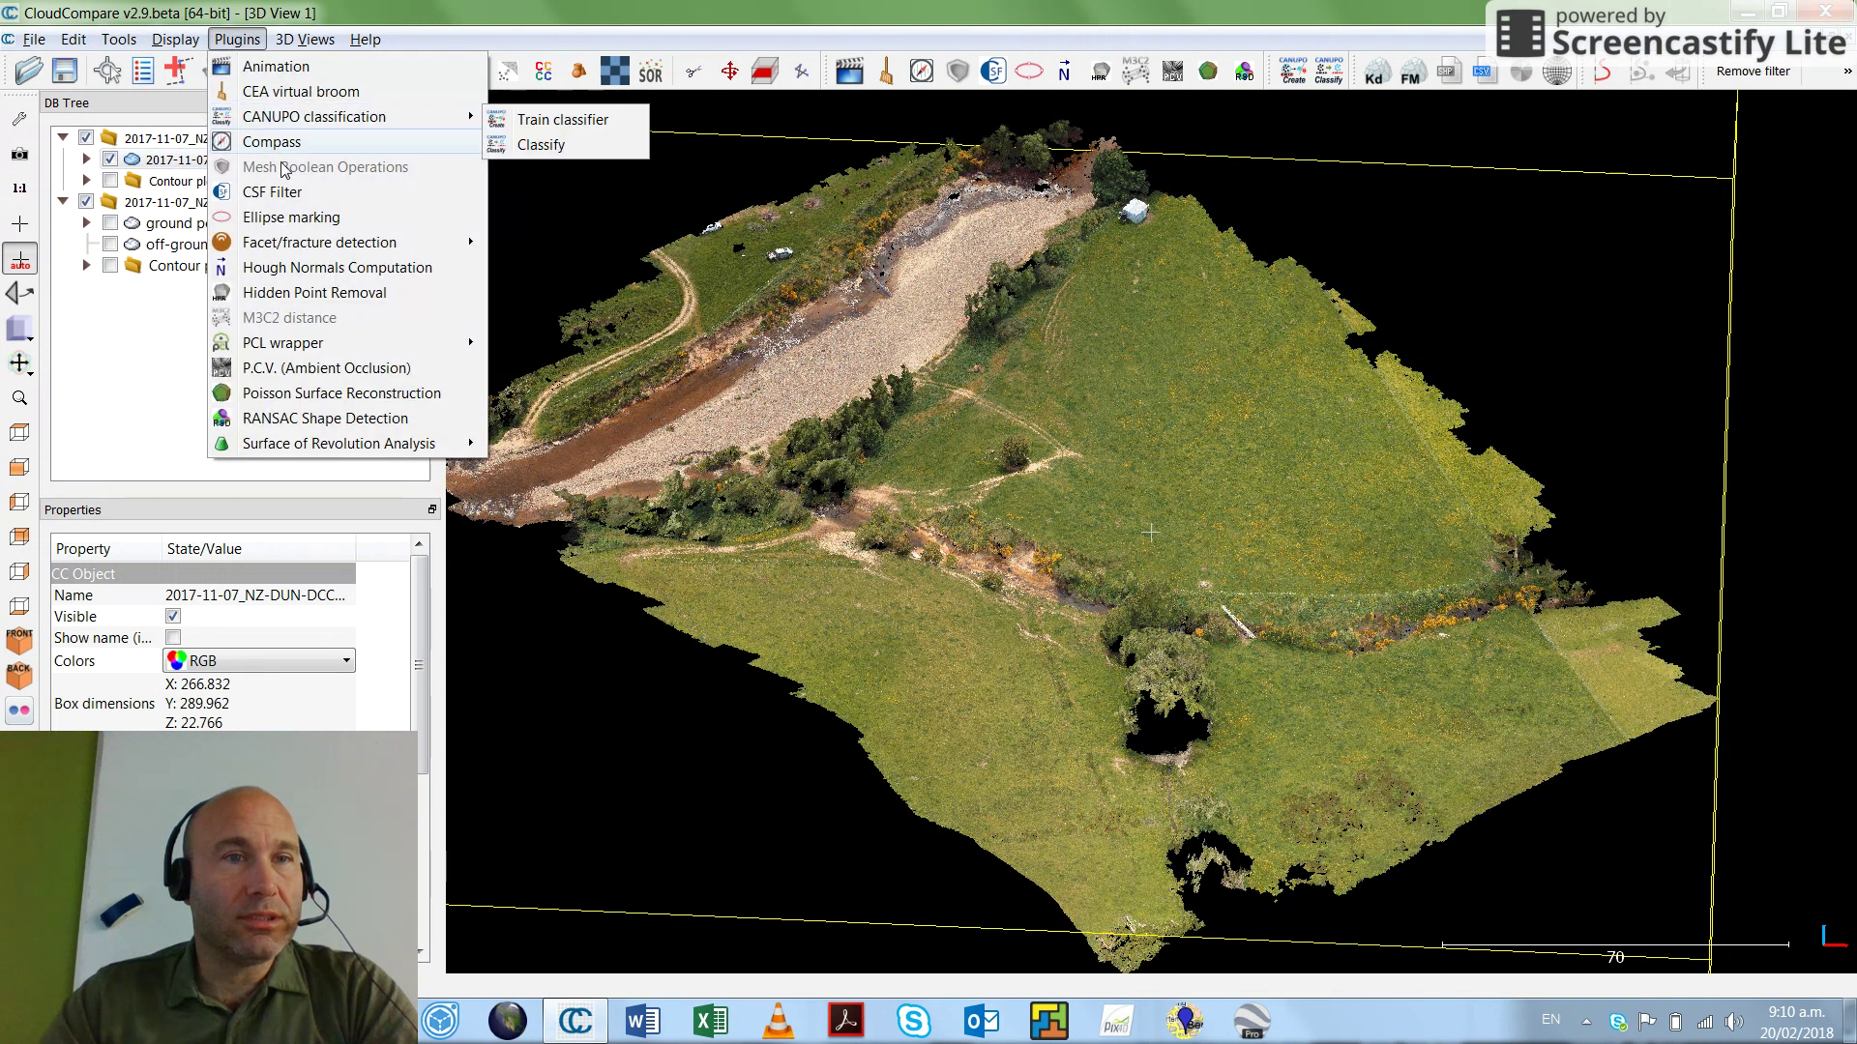
pyautogui.click(271, 191)
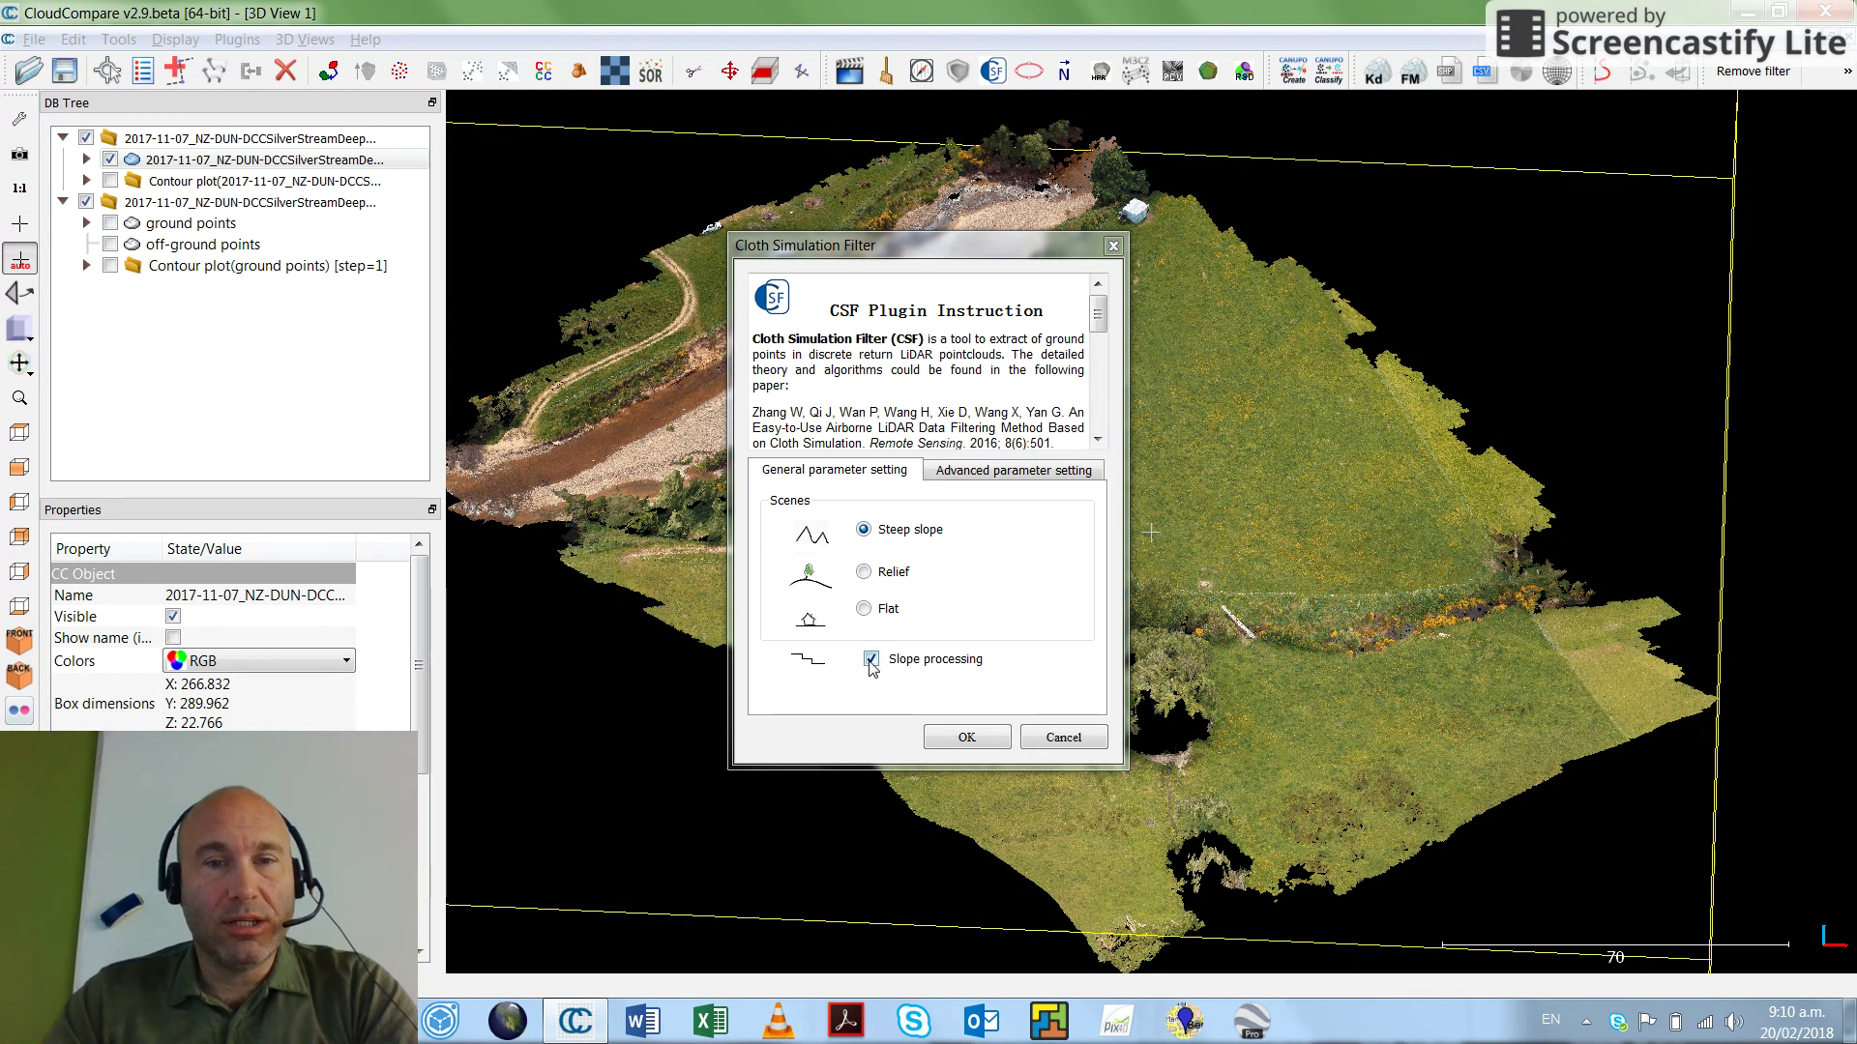
pyautogui.click(972, 473)
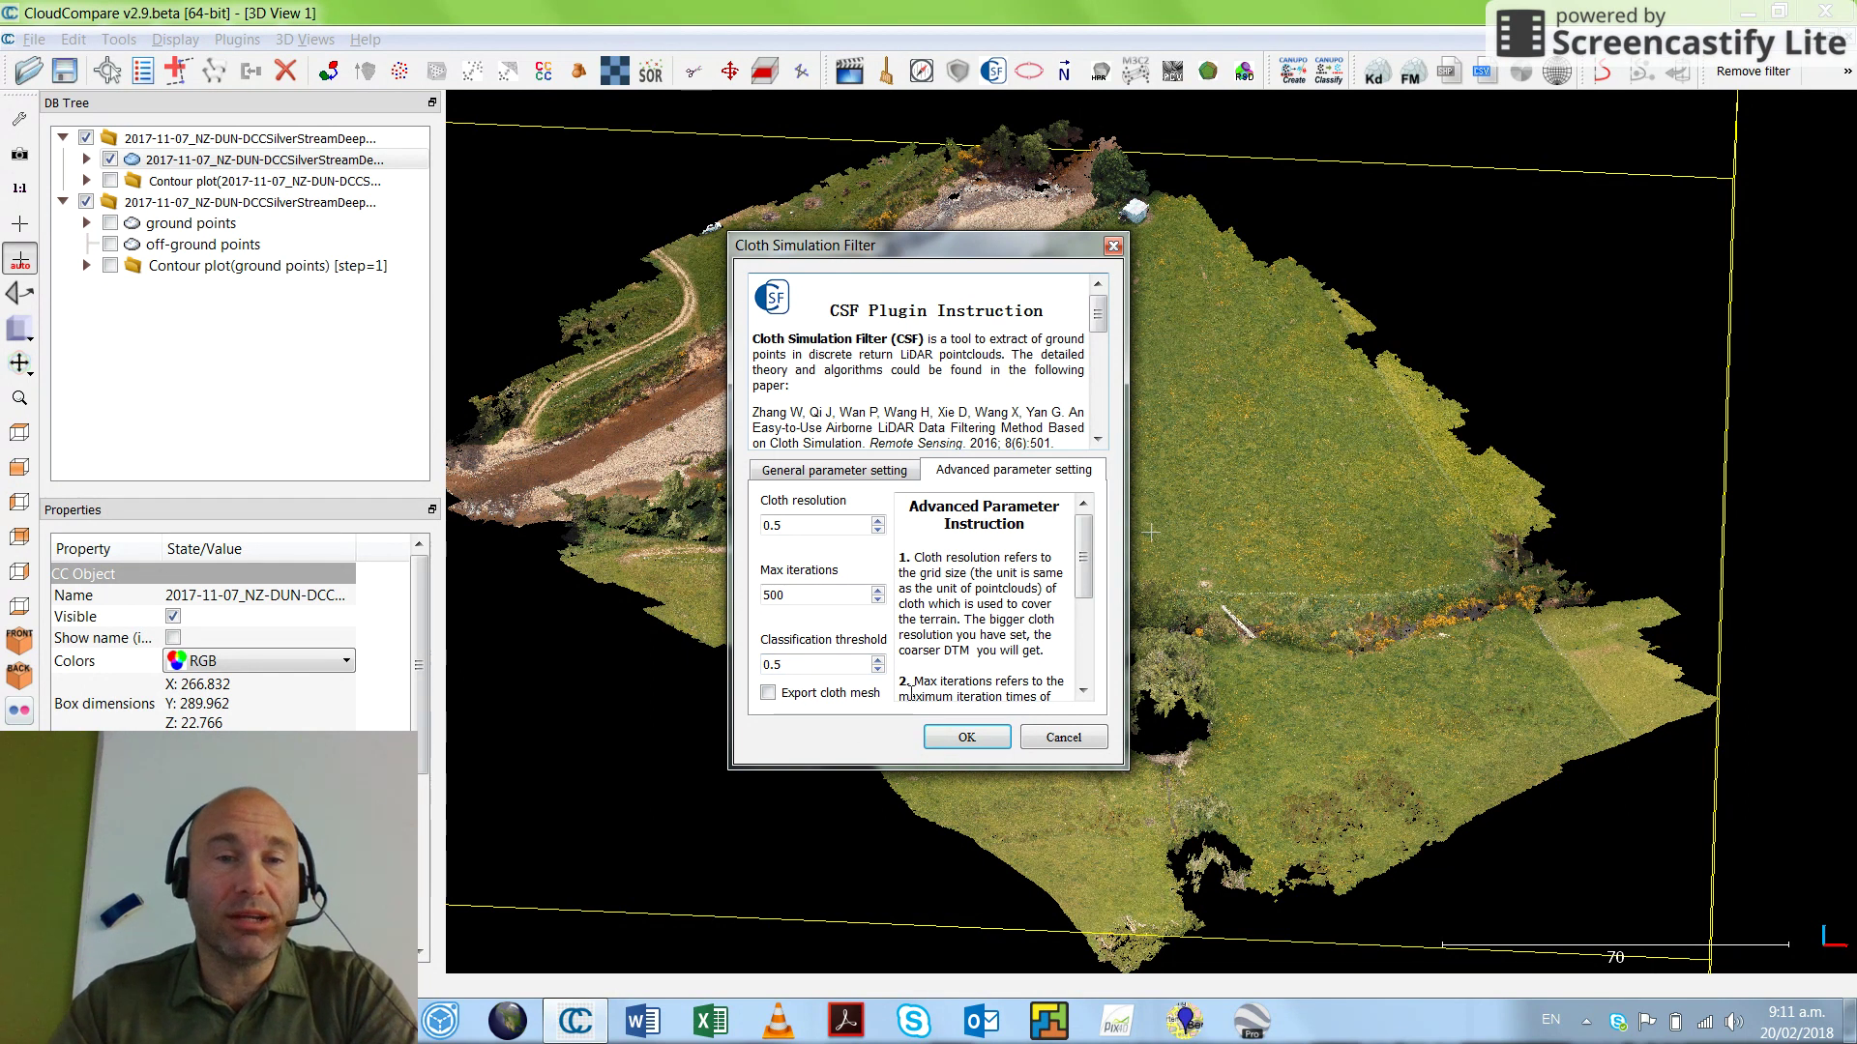
pyautogui.click(792, 525)
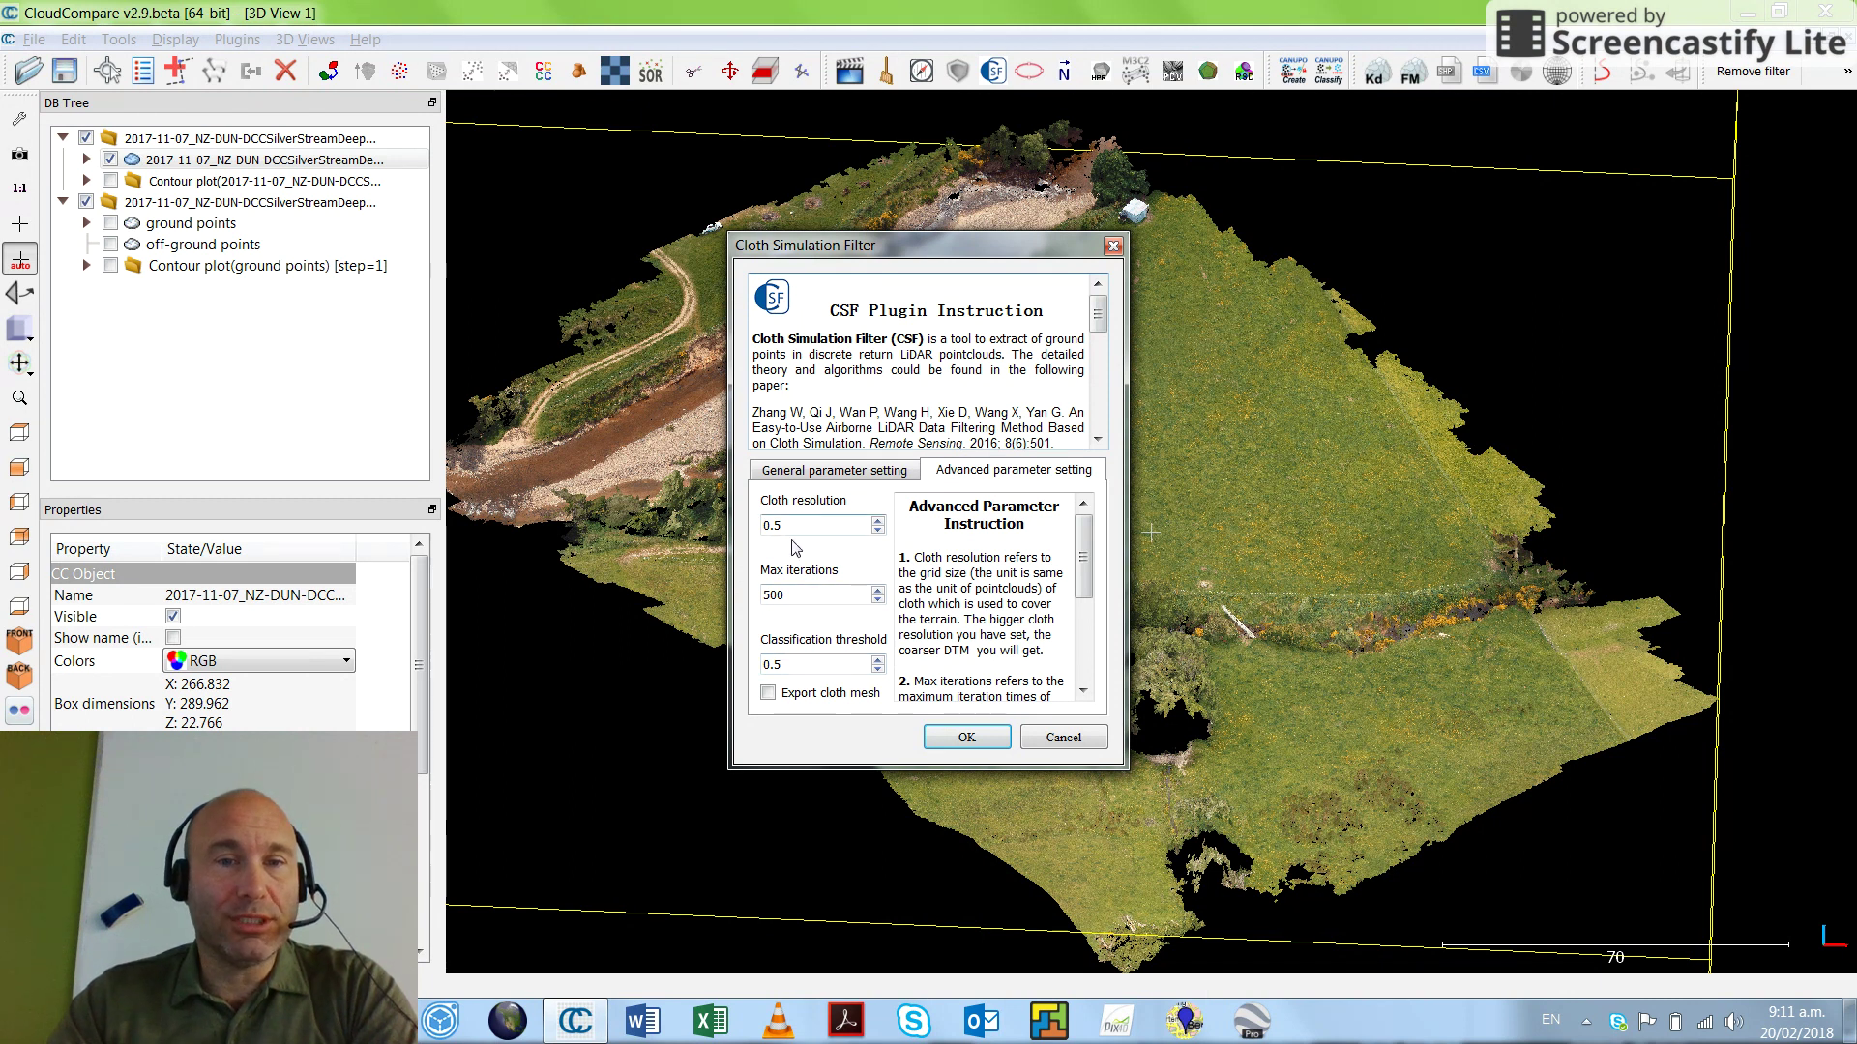
pyautogui.click(964, 736)
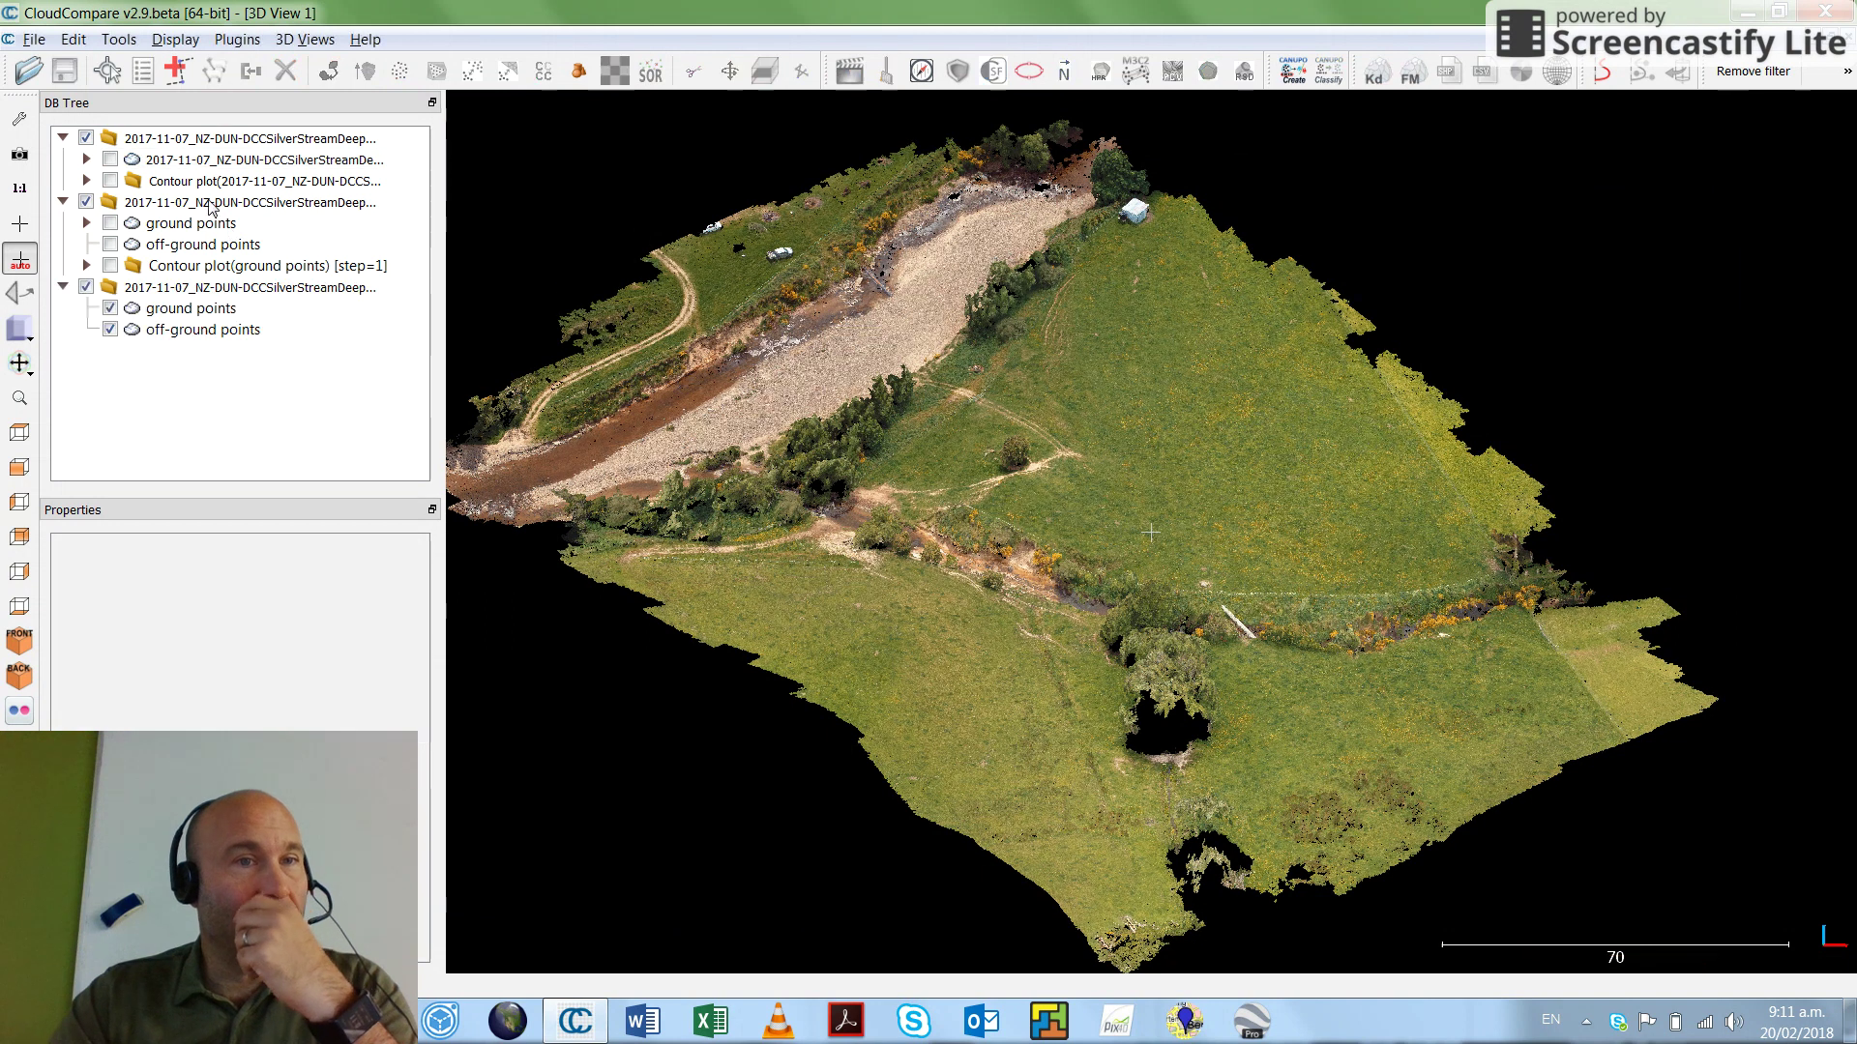
# Step: Hide the new ground points and orbit to inspect the off-ground points alone
pyautogui.click(135, 313)
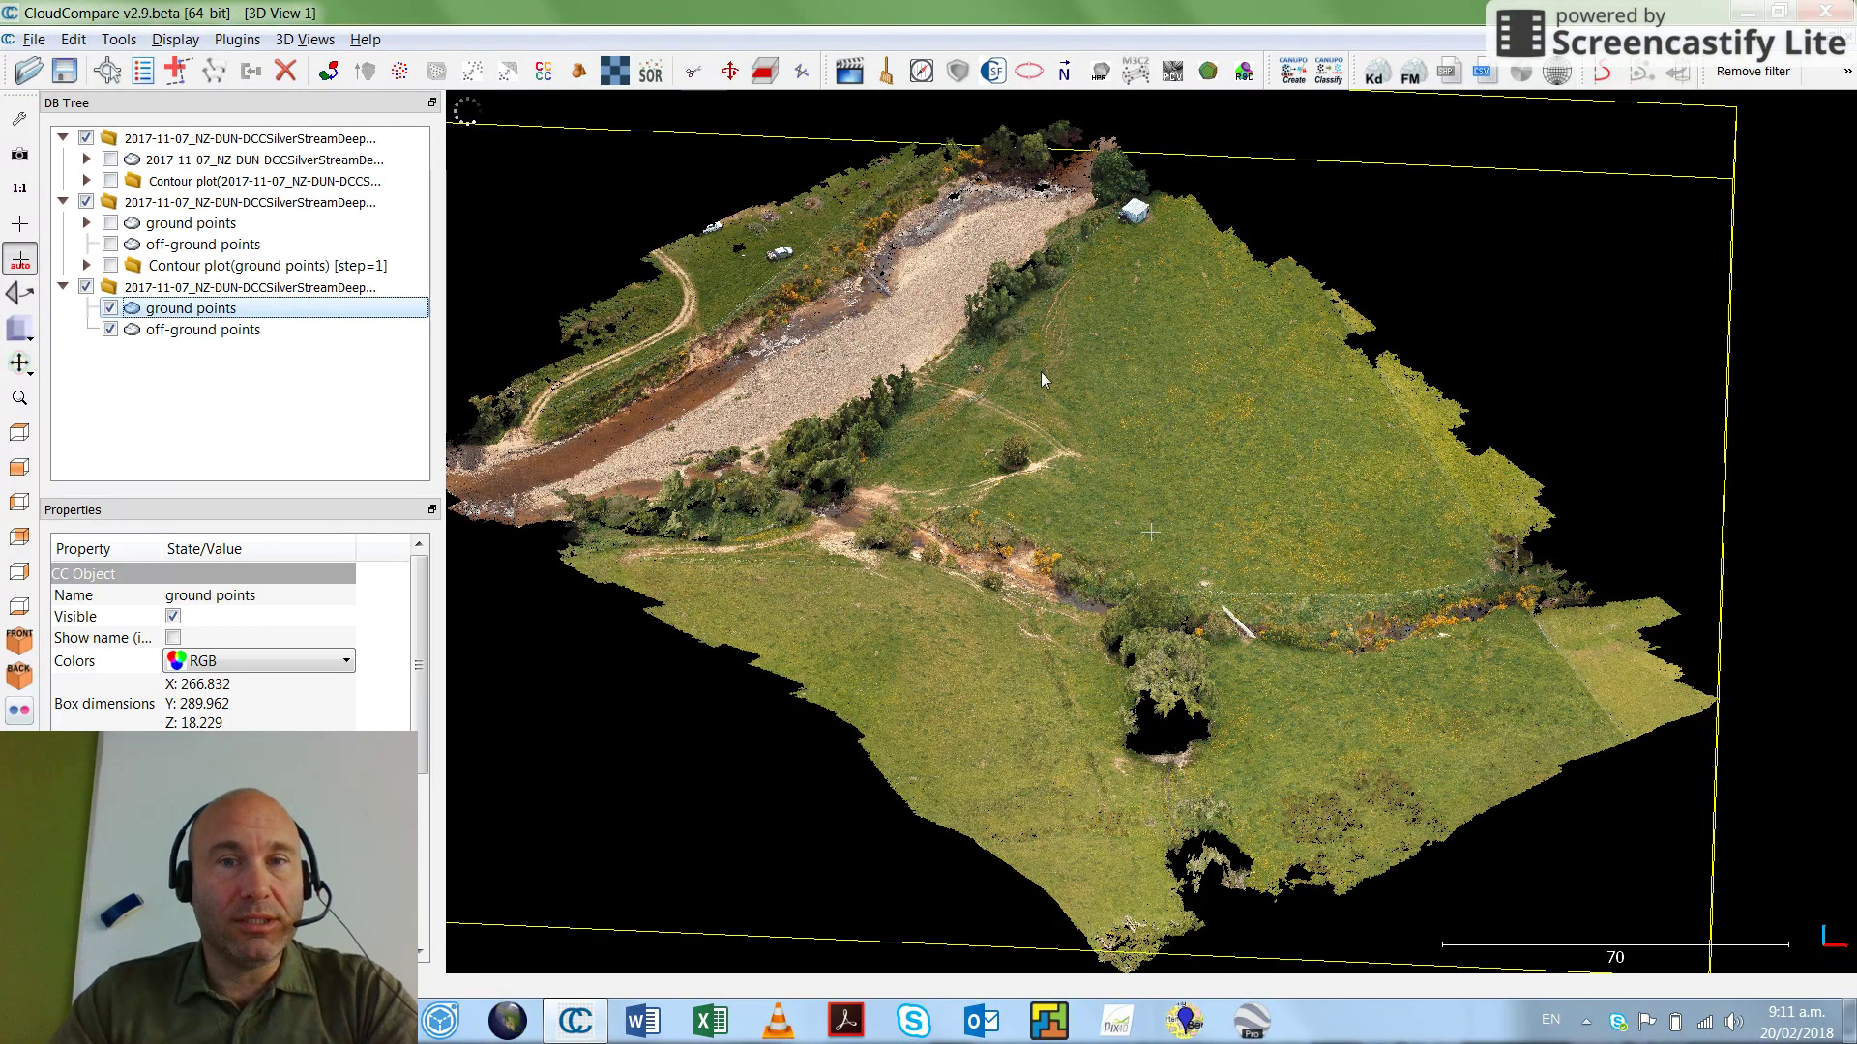
pyautogui.click(110, 308)
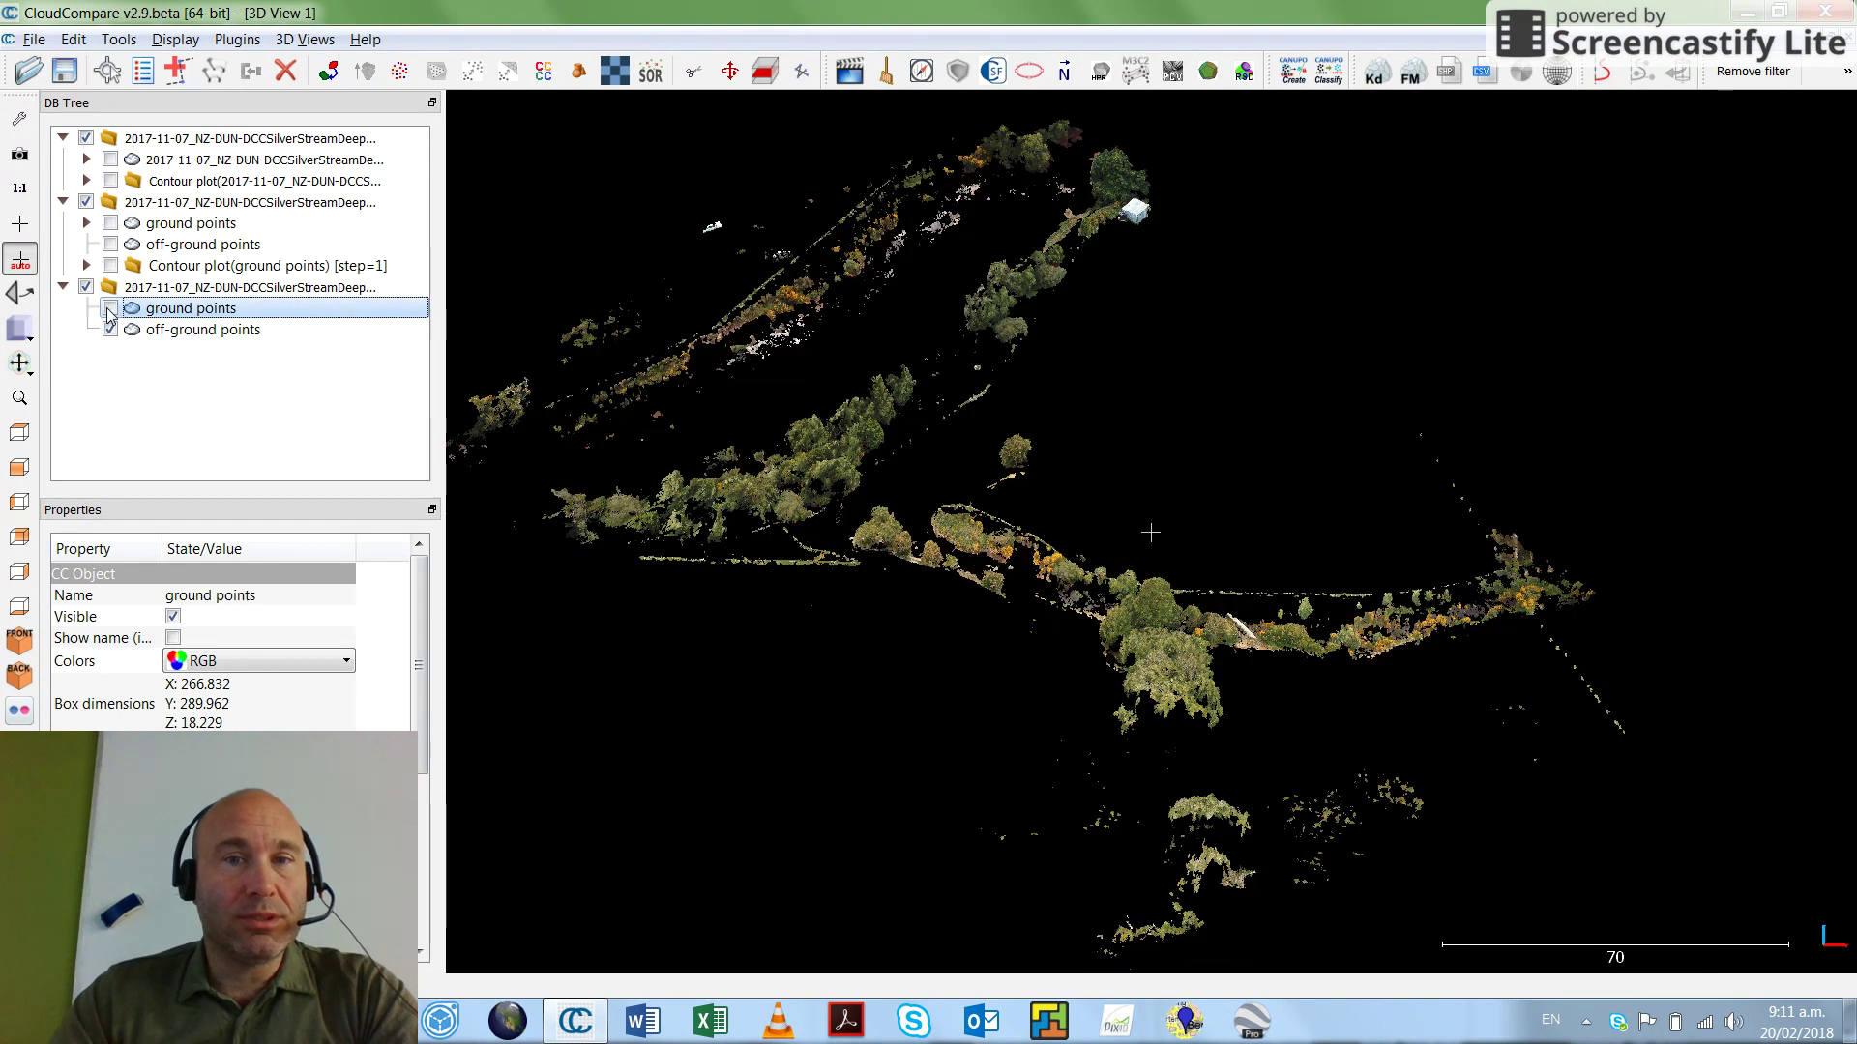
pyautogui.moveTo(793, 595); pyautogui.dragTo(1165, 440)
pyautogui.scroll(3, 1096, 657)
pyautogui.moveTo(945, 495); pyautogui.dragTo(801, 552)
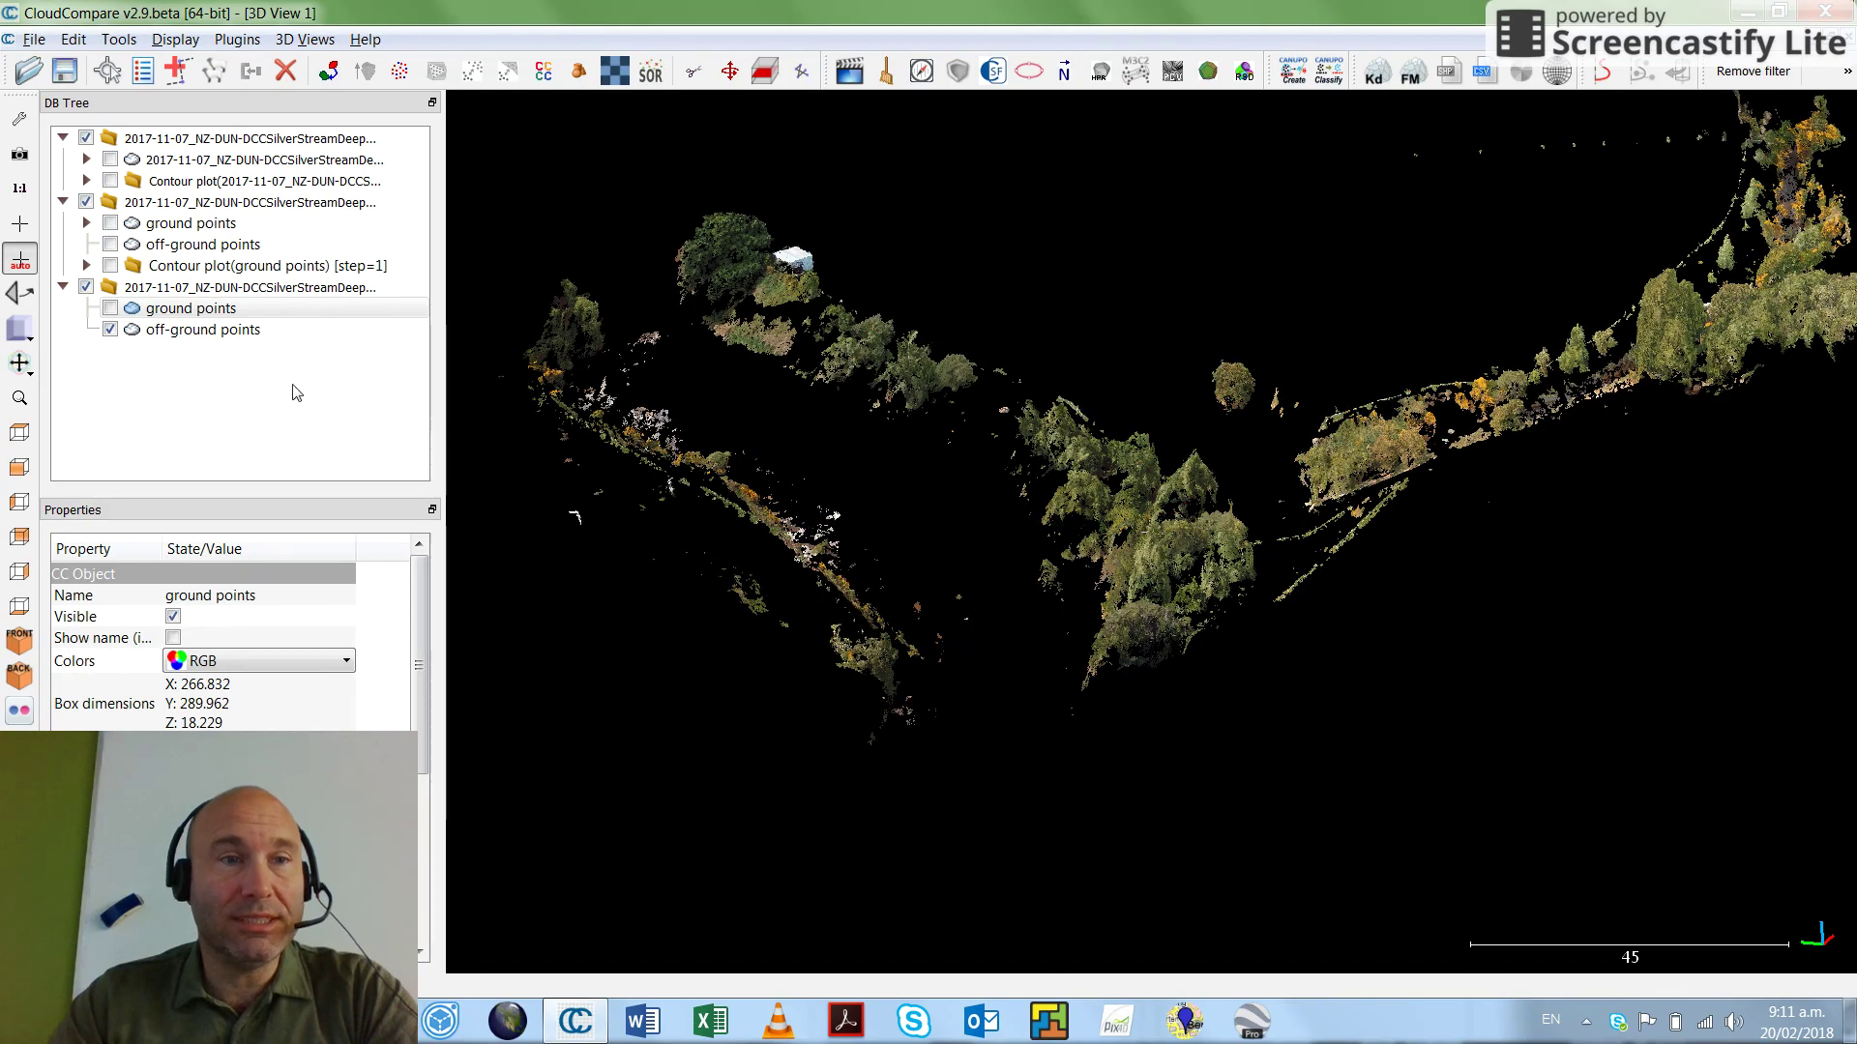
# Step: Show only the new ground points and orbit in for a closer look
pyautogui.click(109, 308)
pyautogui.click(109, 308)
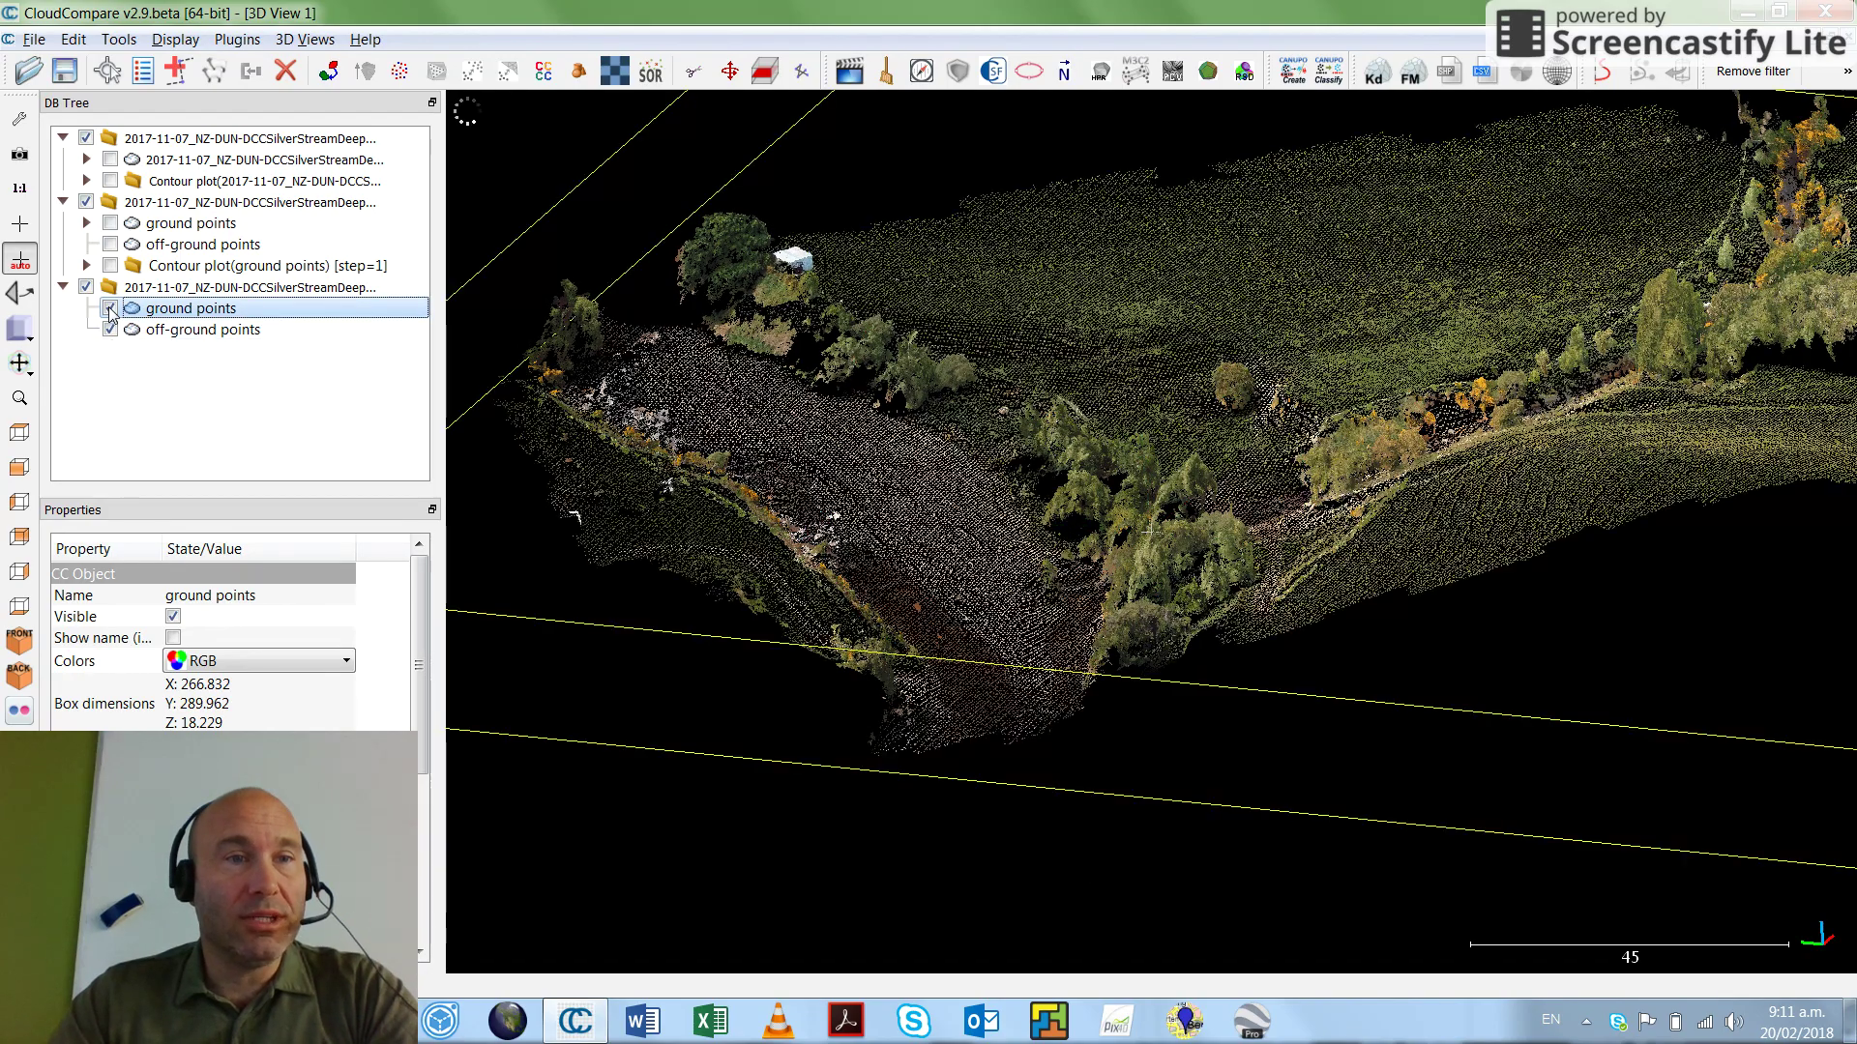
pyautogui.click(110, 330)
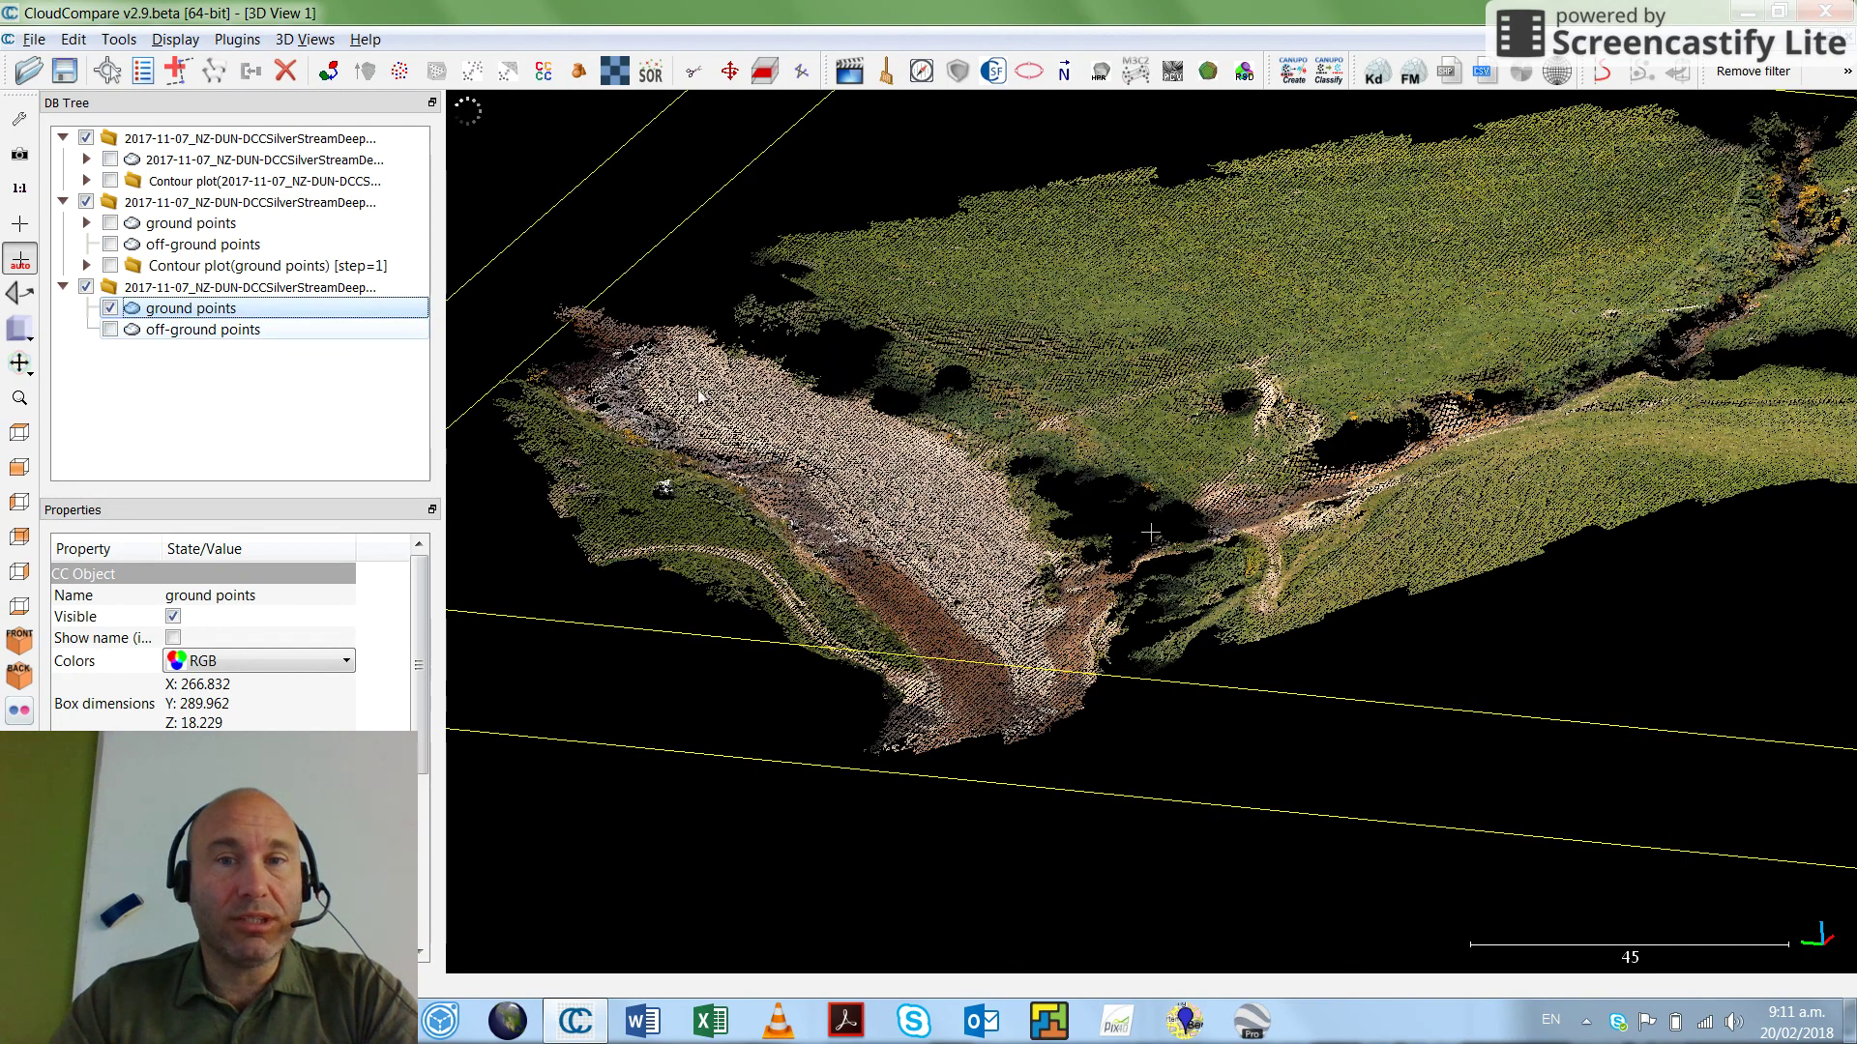
pyautogui.moveTo(1146, 610); pyautogui.dragTo(1142, 646)
pyautogui.scroll(10, 1151, 561)
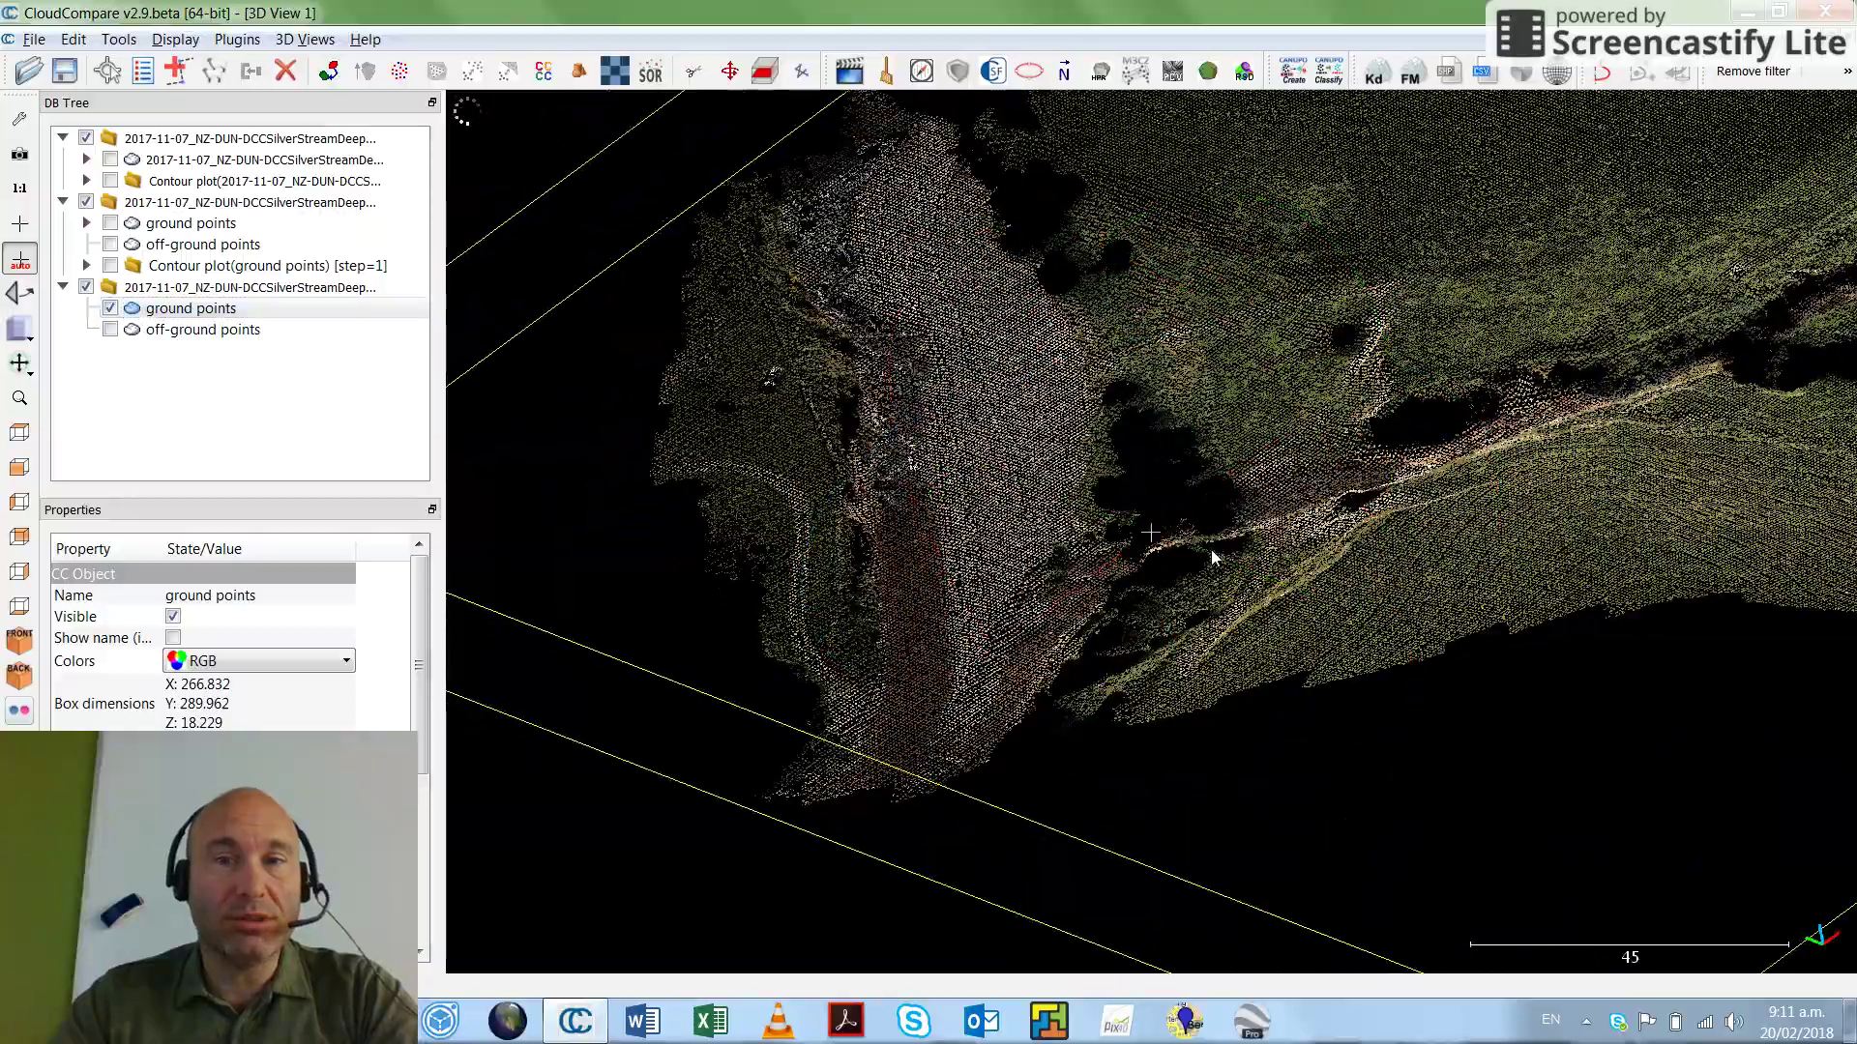
pyautogui.scroll(-5, 1137, 471)
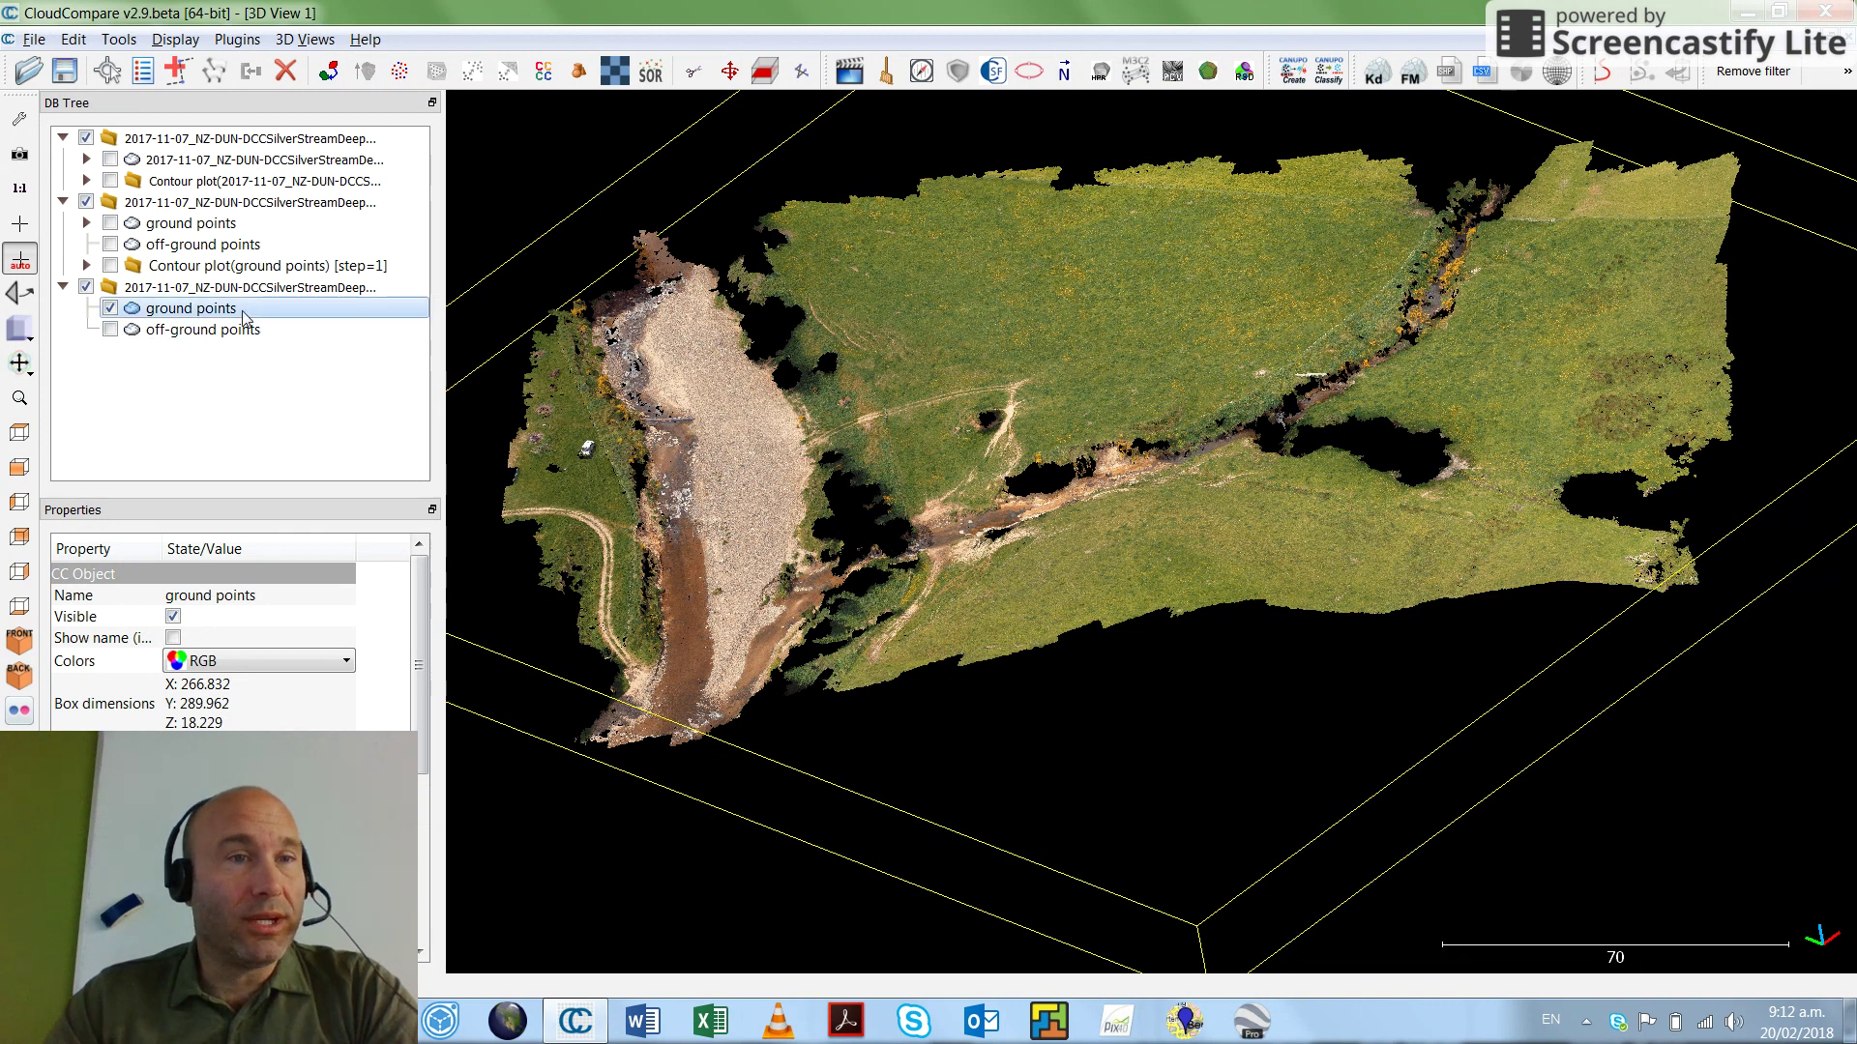
# Step: Hide the filtered ground points and show the original creek point cloud
pyautogui.click(118, 307)
pyautogui.click(112, 309)
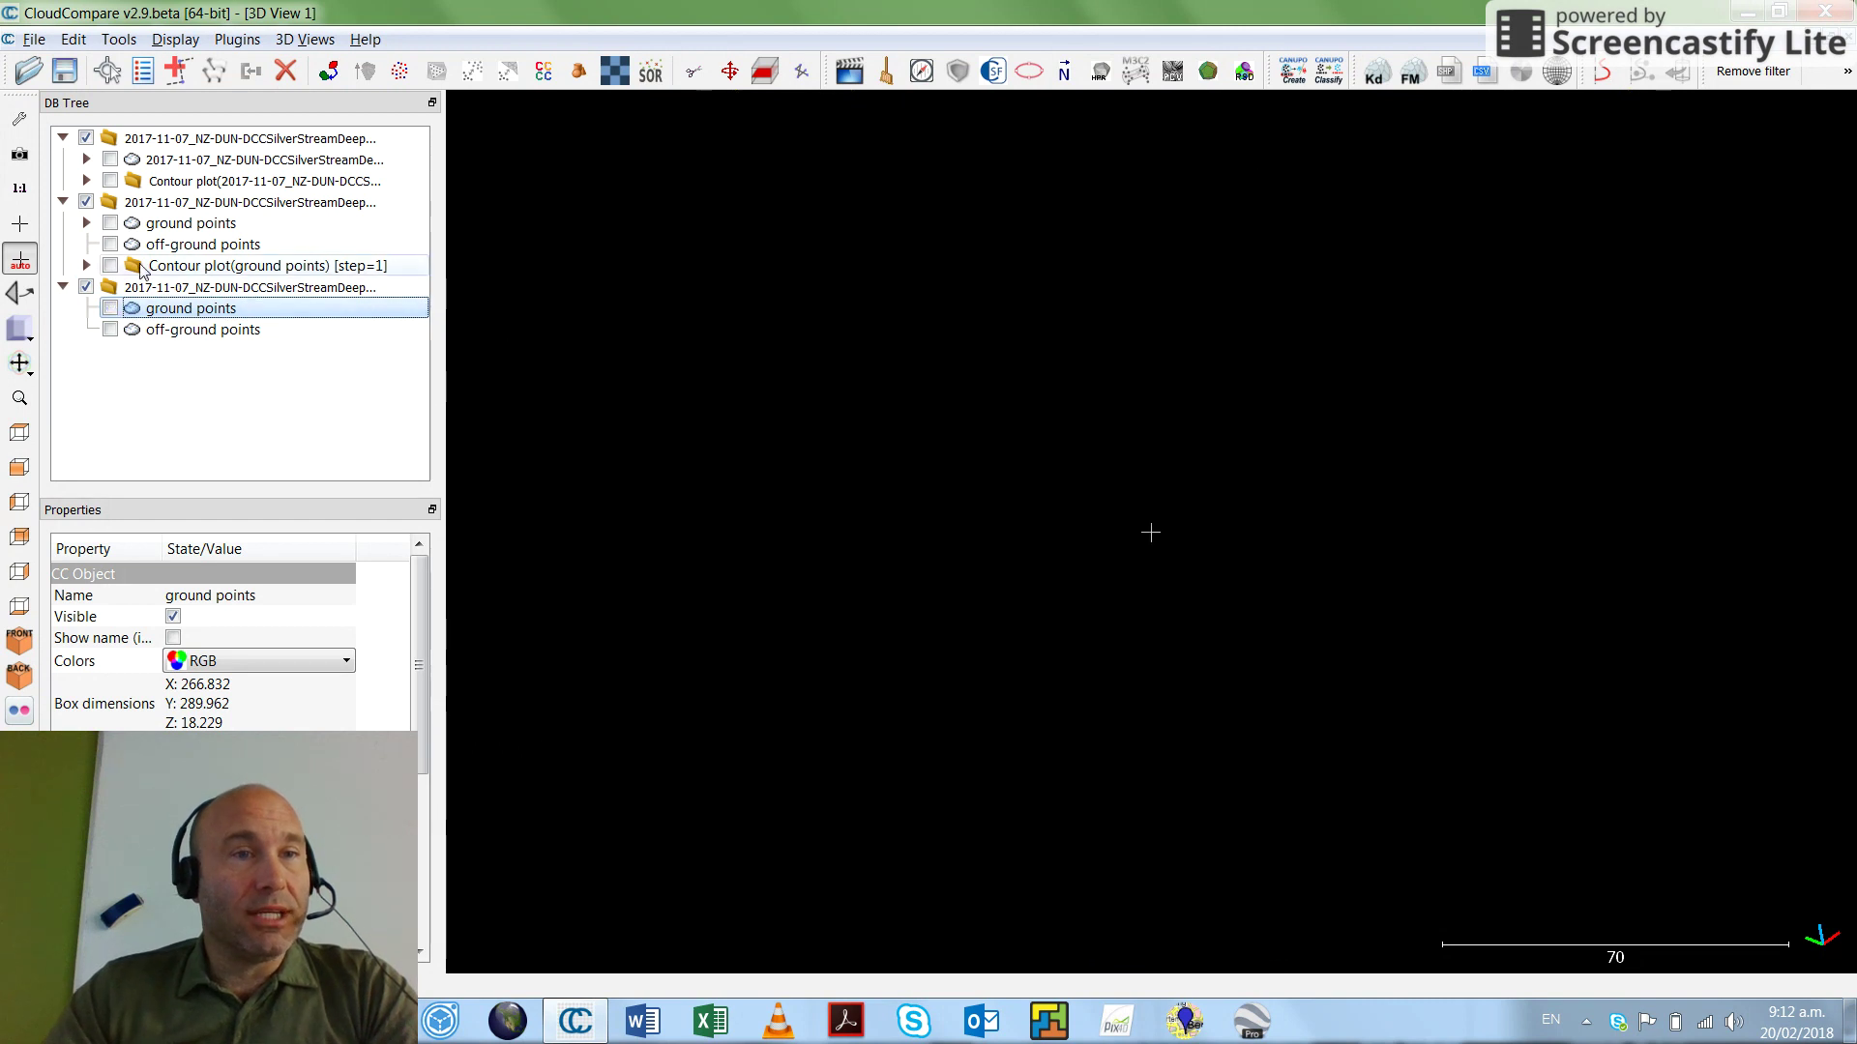
pyautogui.click(189, 160)
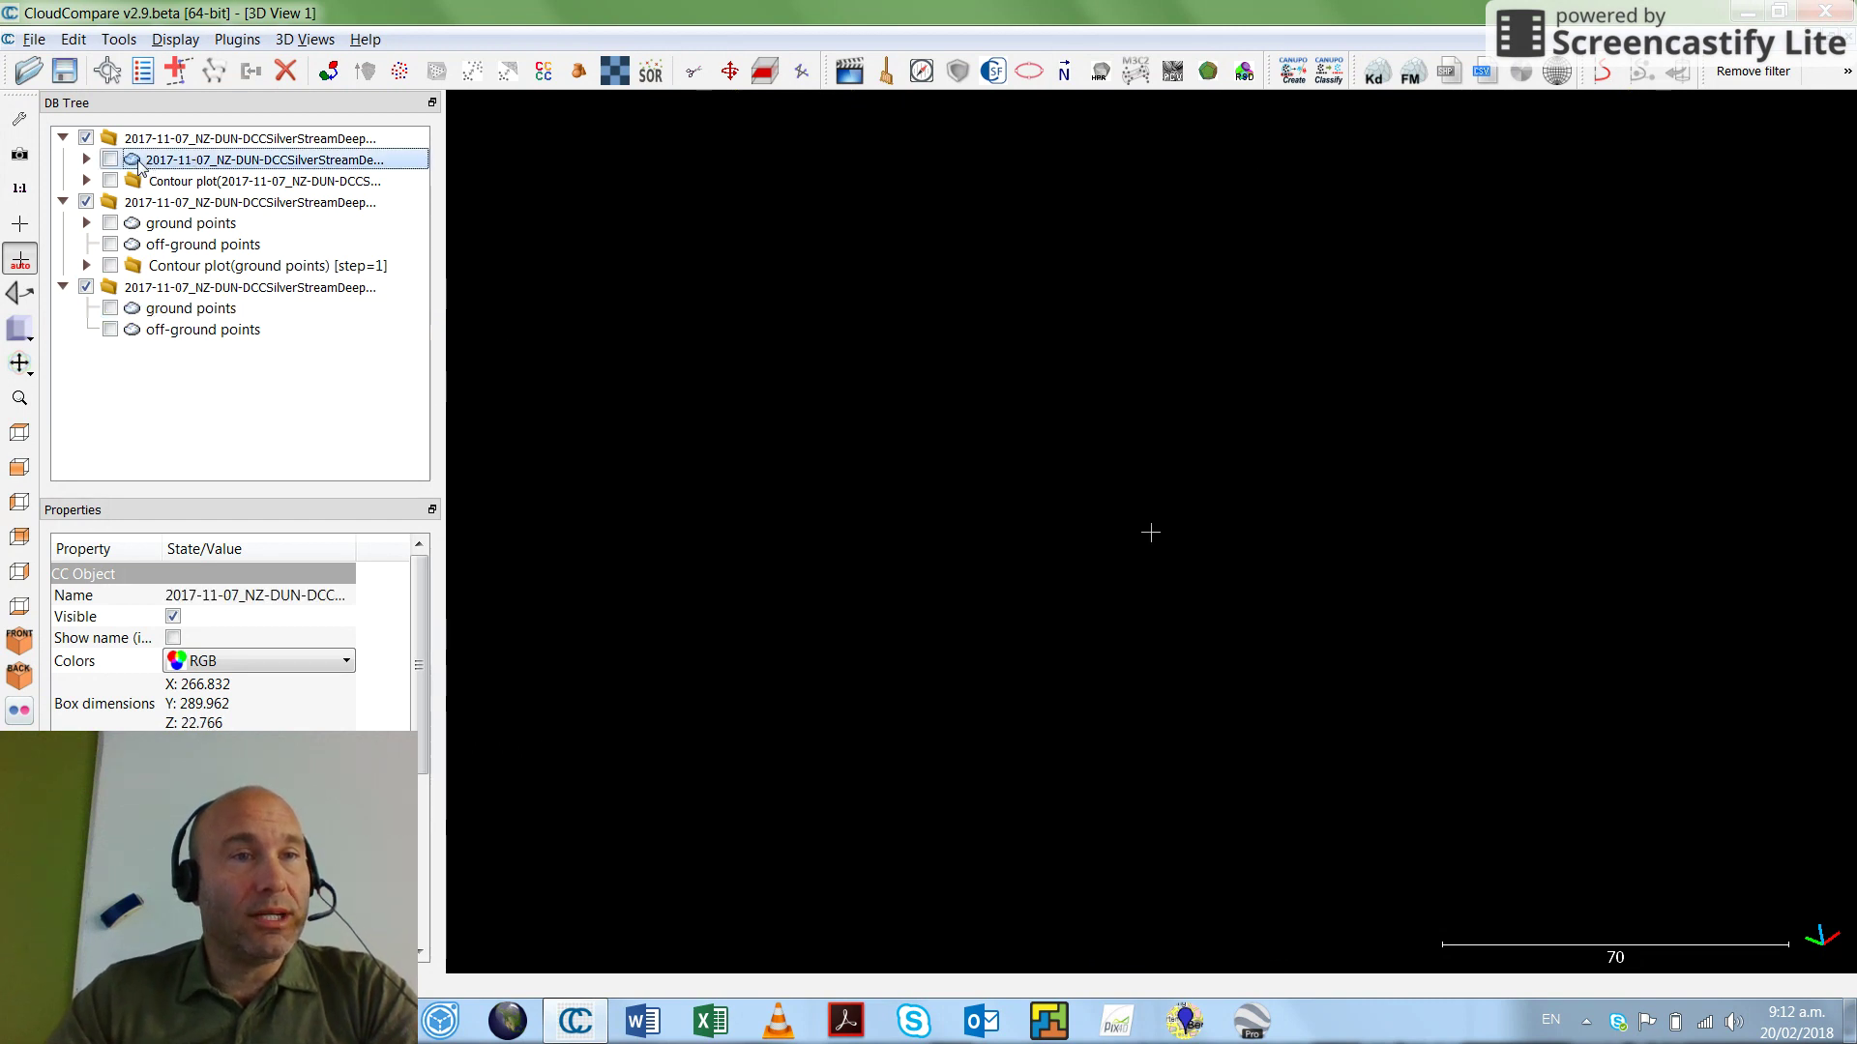
pyautogui.click(110, 159)
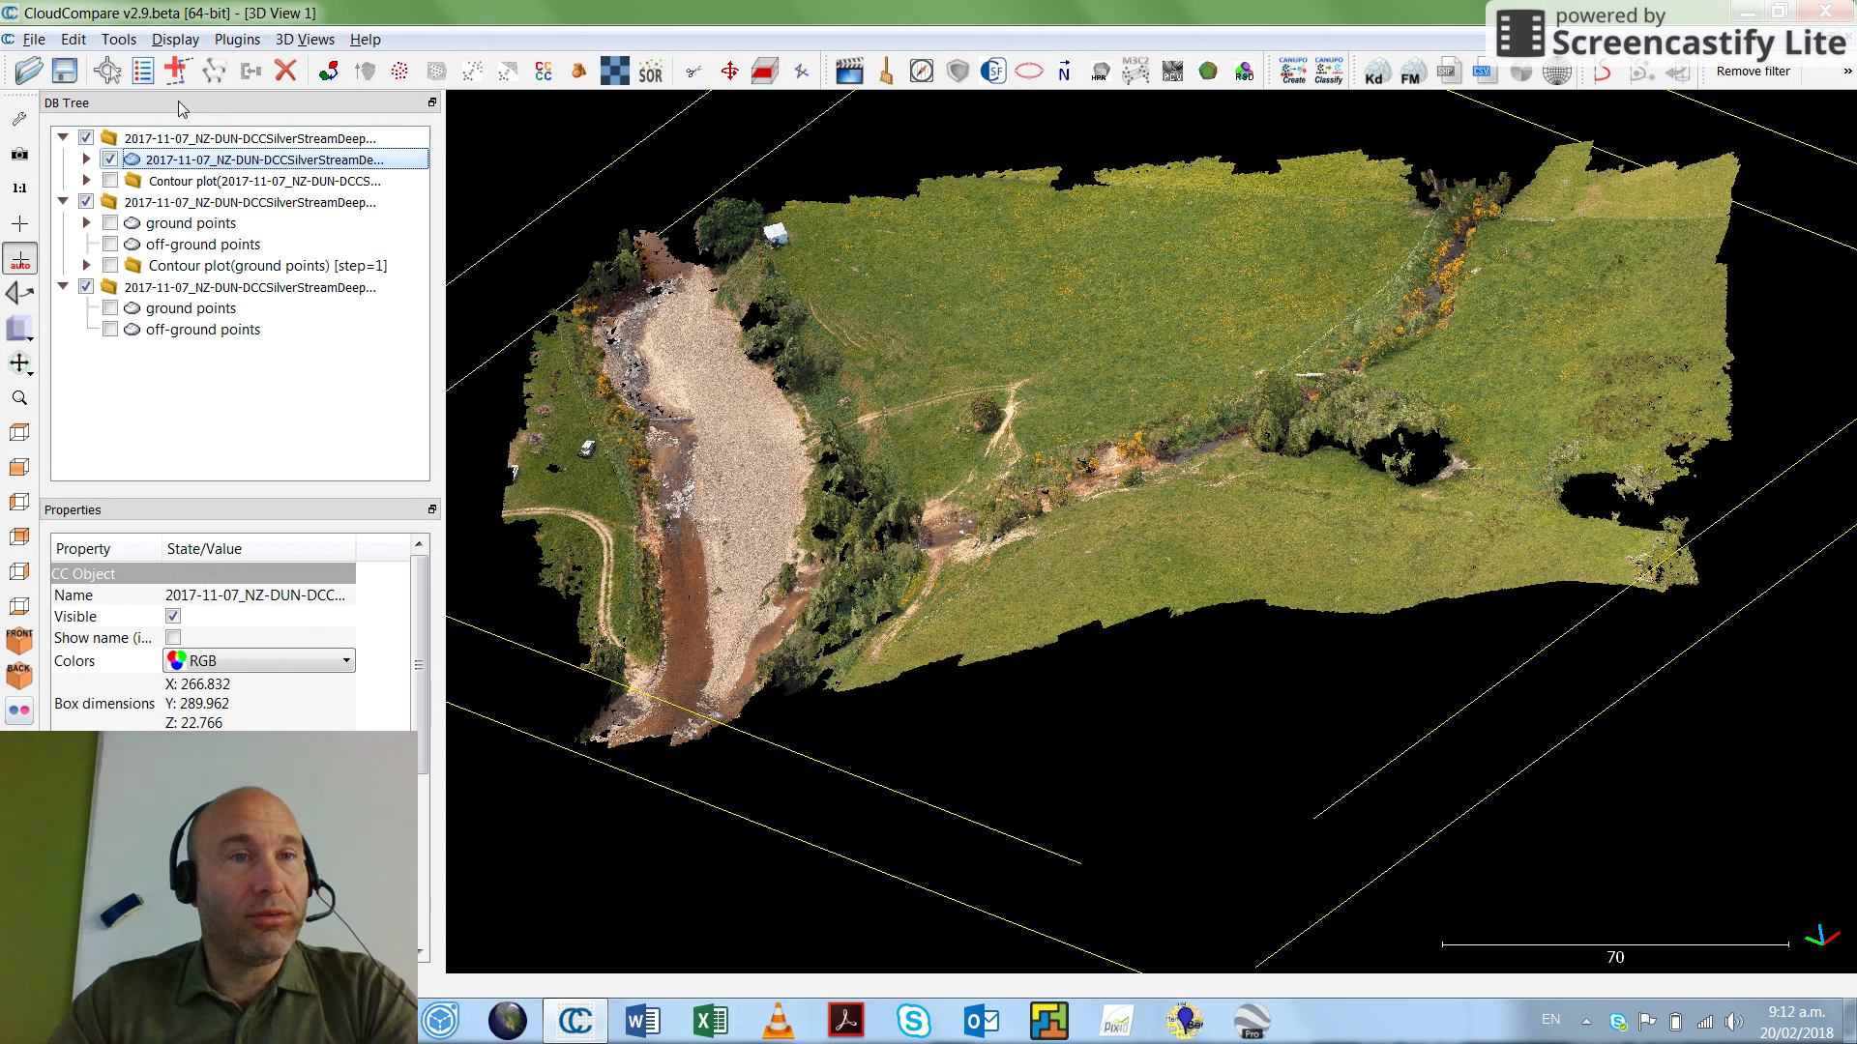
# Step: Rasterize the original cloud into a step-1 height grid with empty cells left empty
pyautogui.click(120, 40)
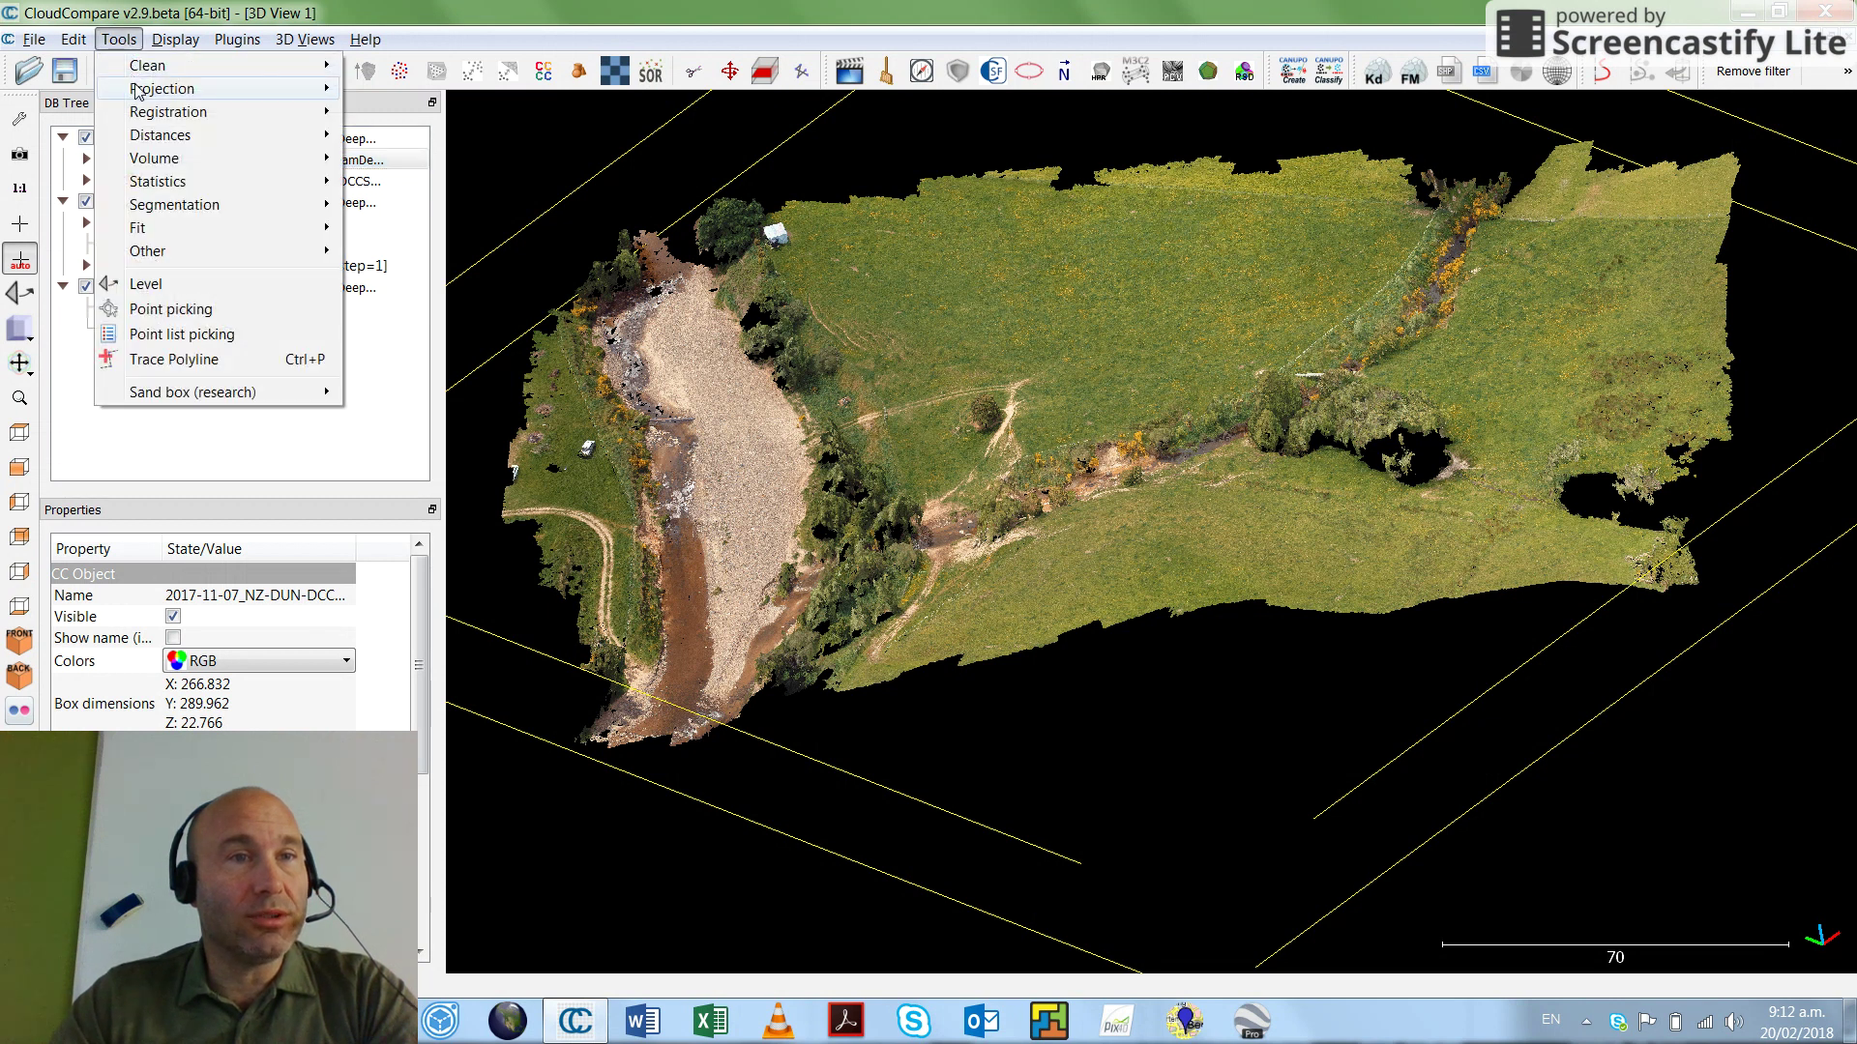
pyautogui.moveTo(161, 91)
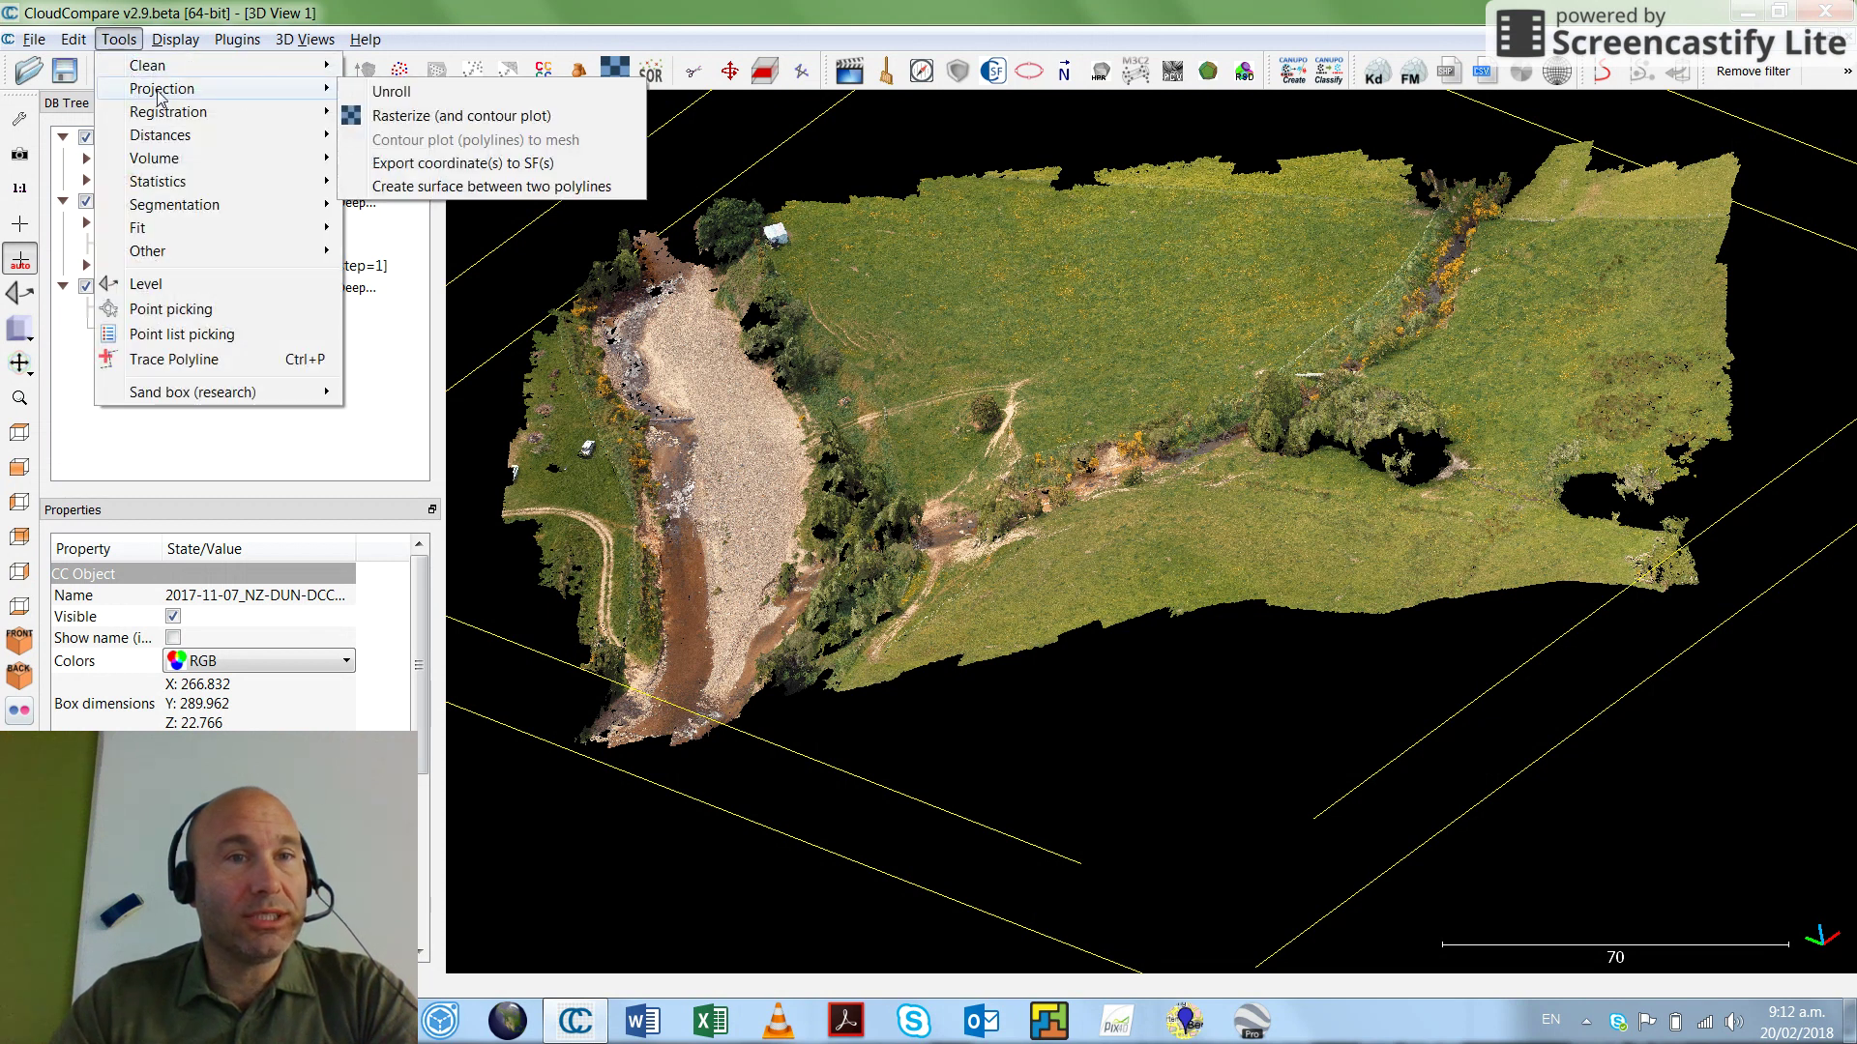
pyautogui.click(395, 117)
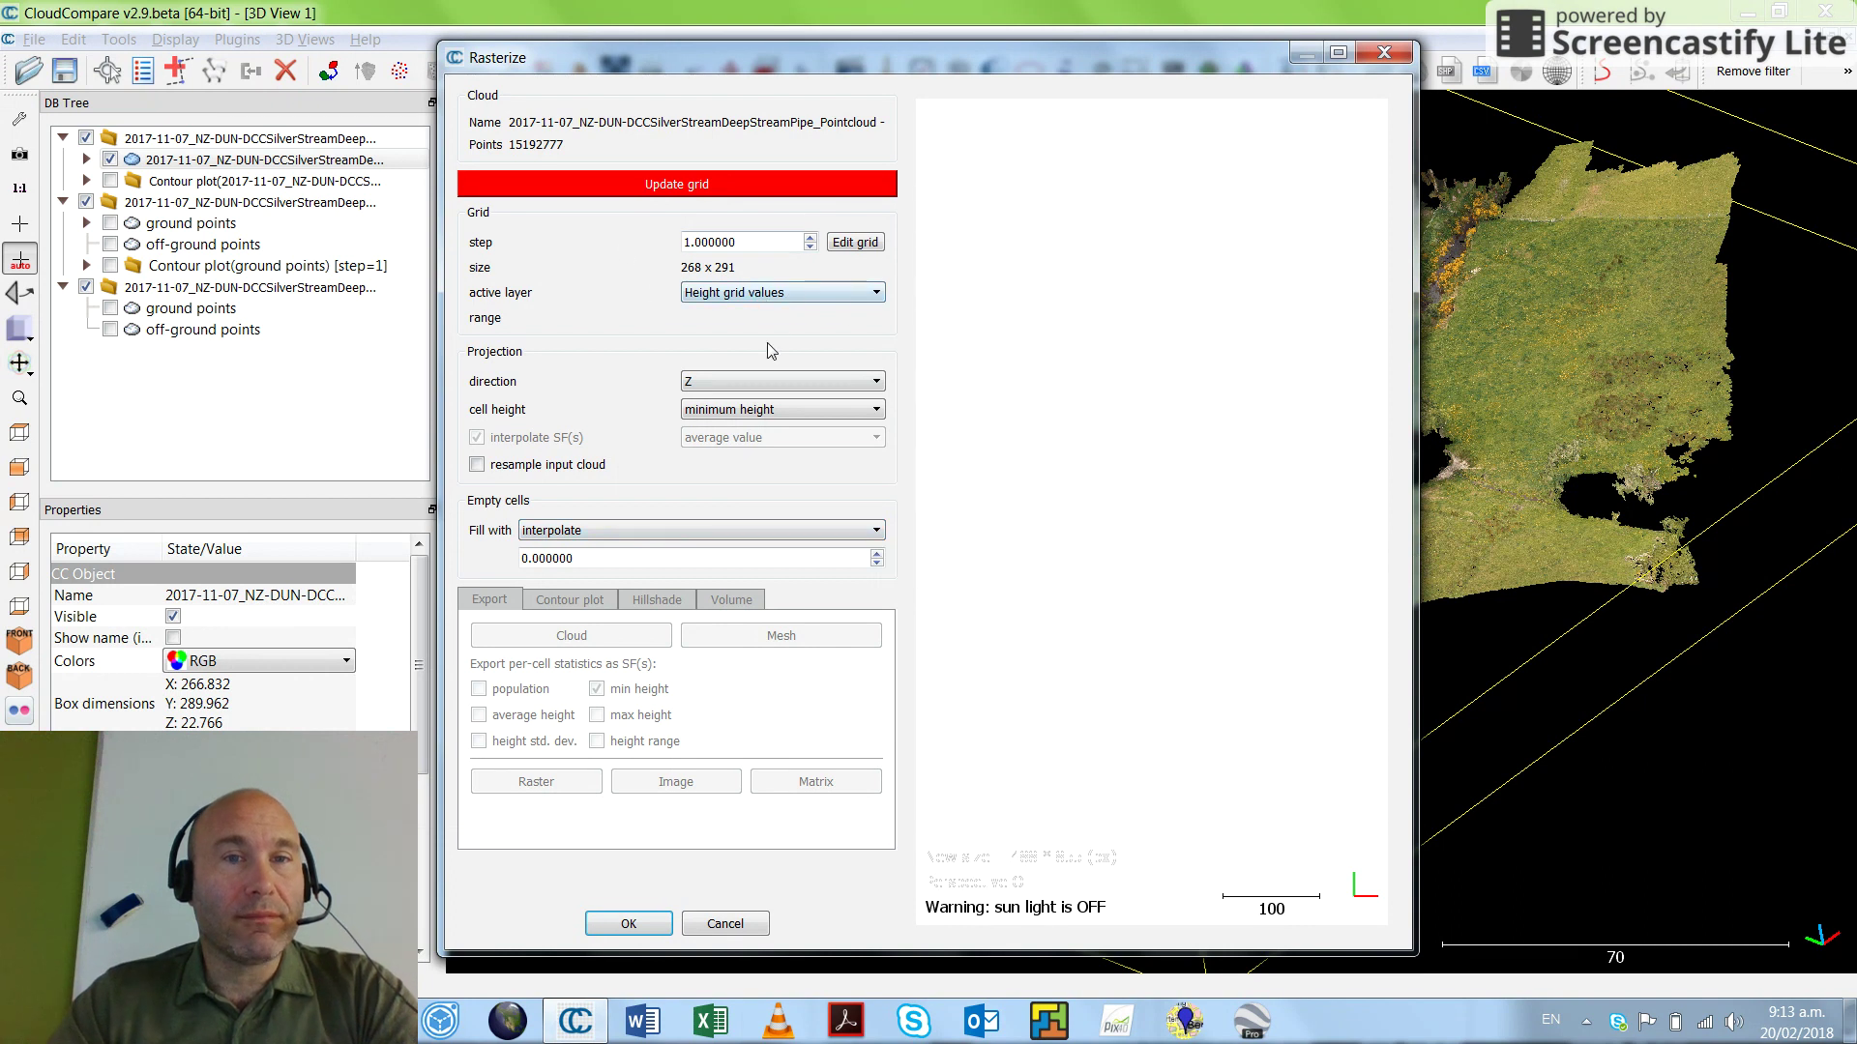
pyautogui.click(719, 186)
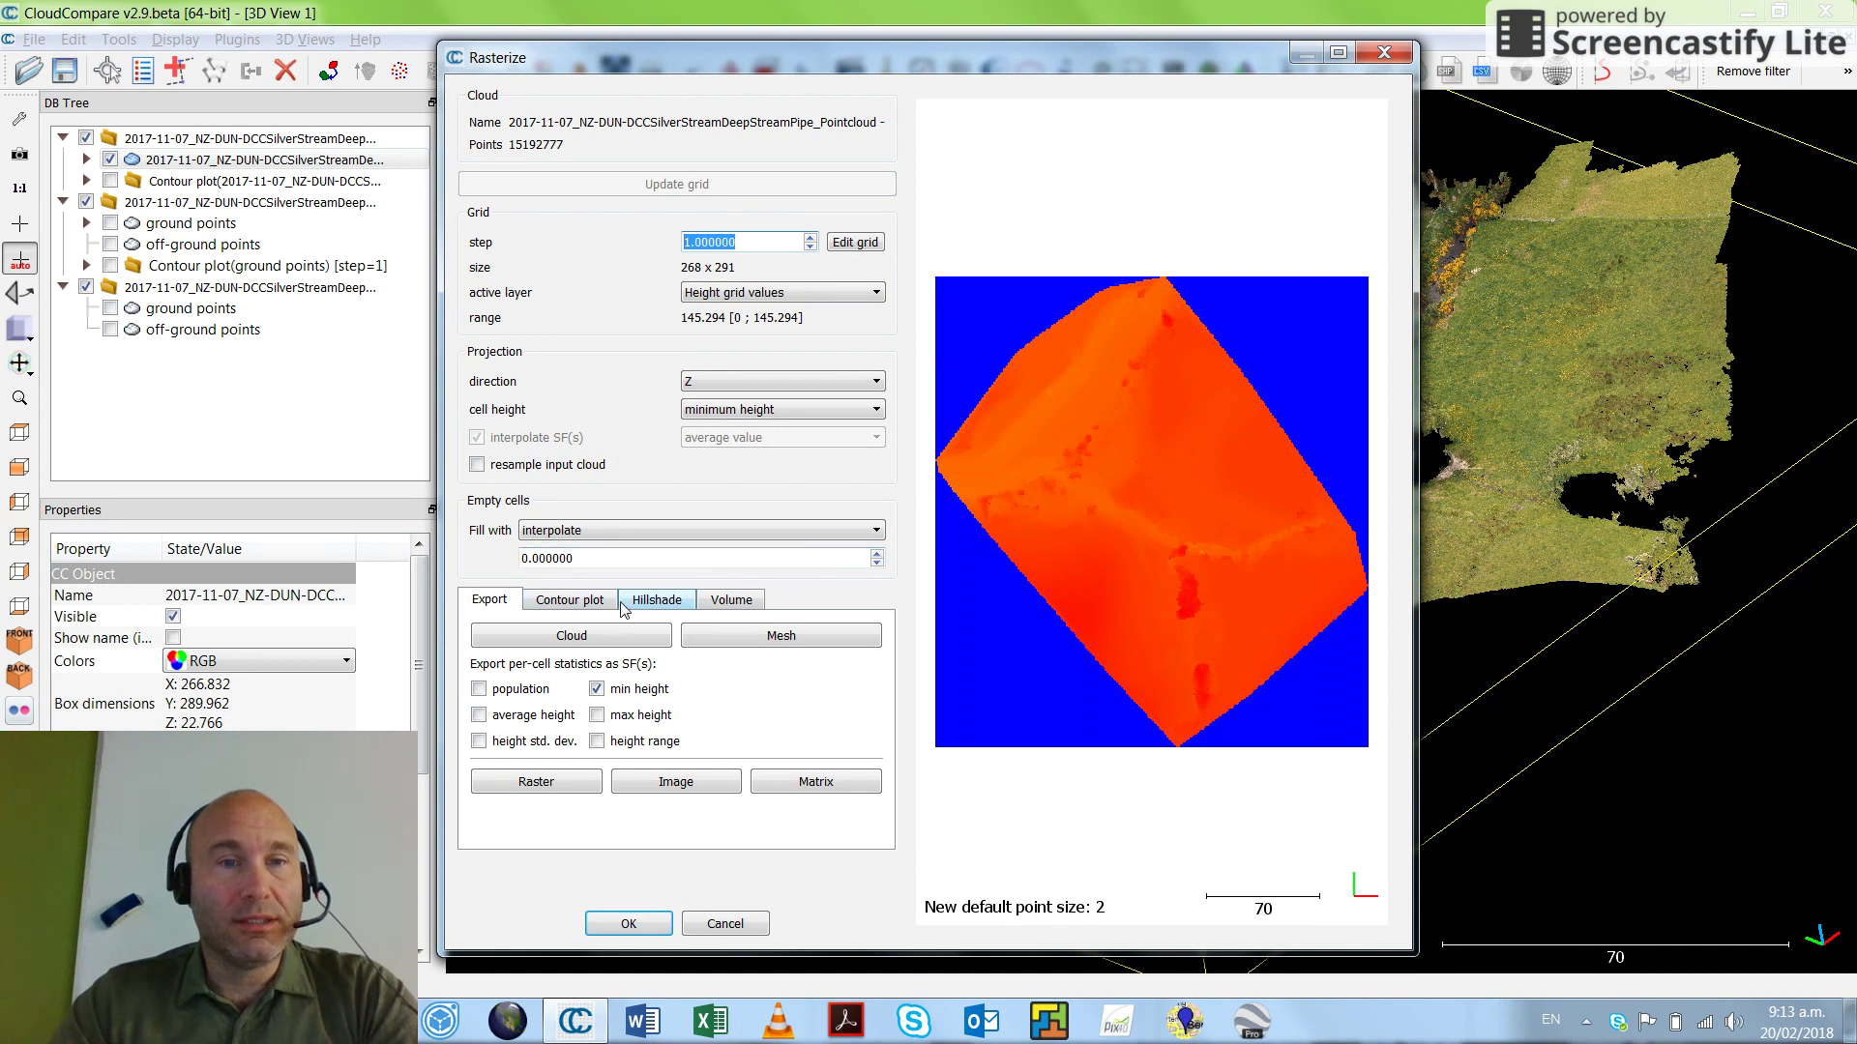
pyautogui.click(646, 534)
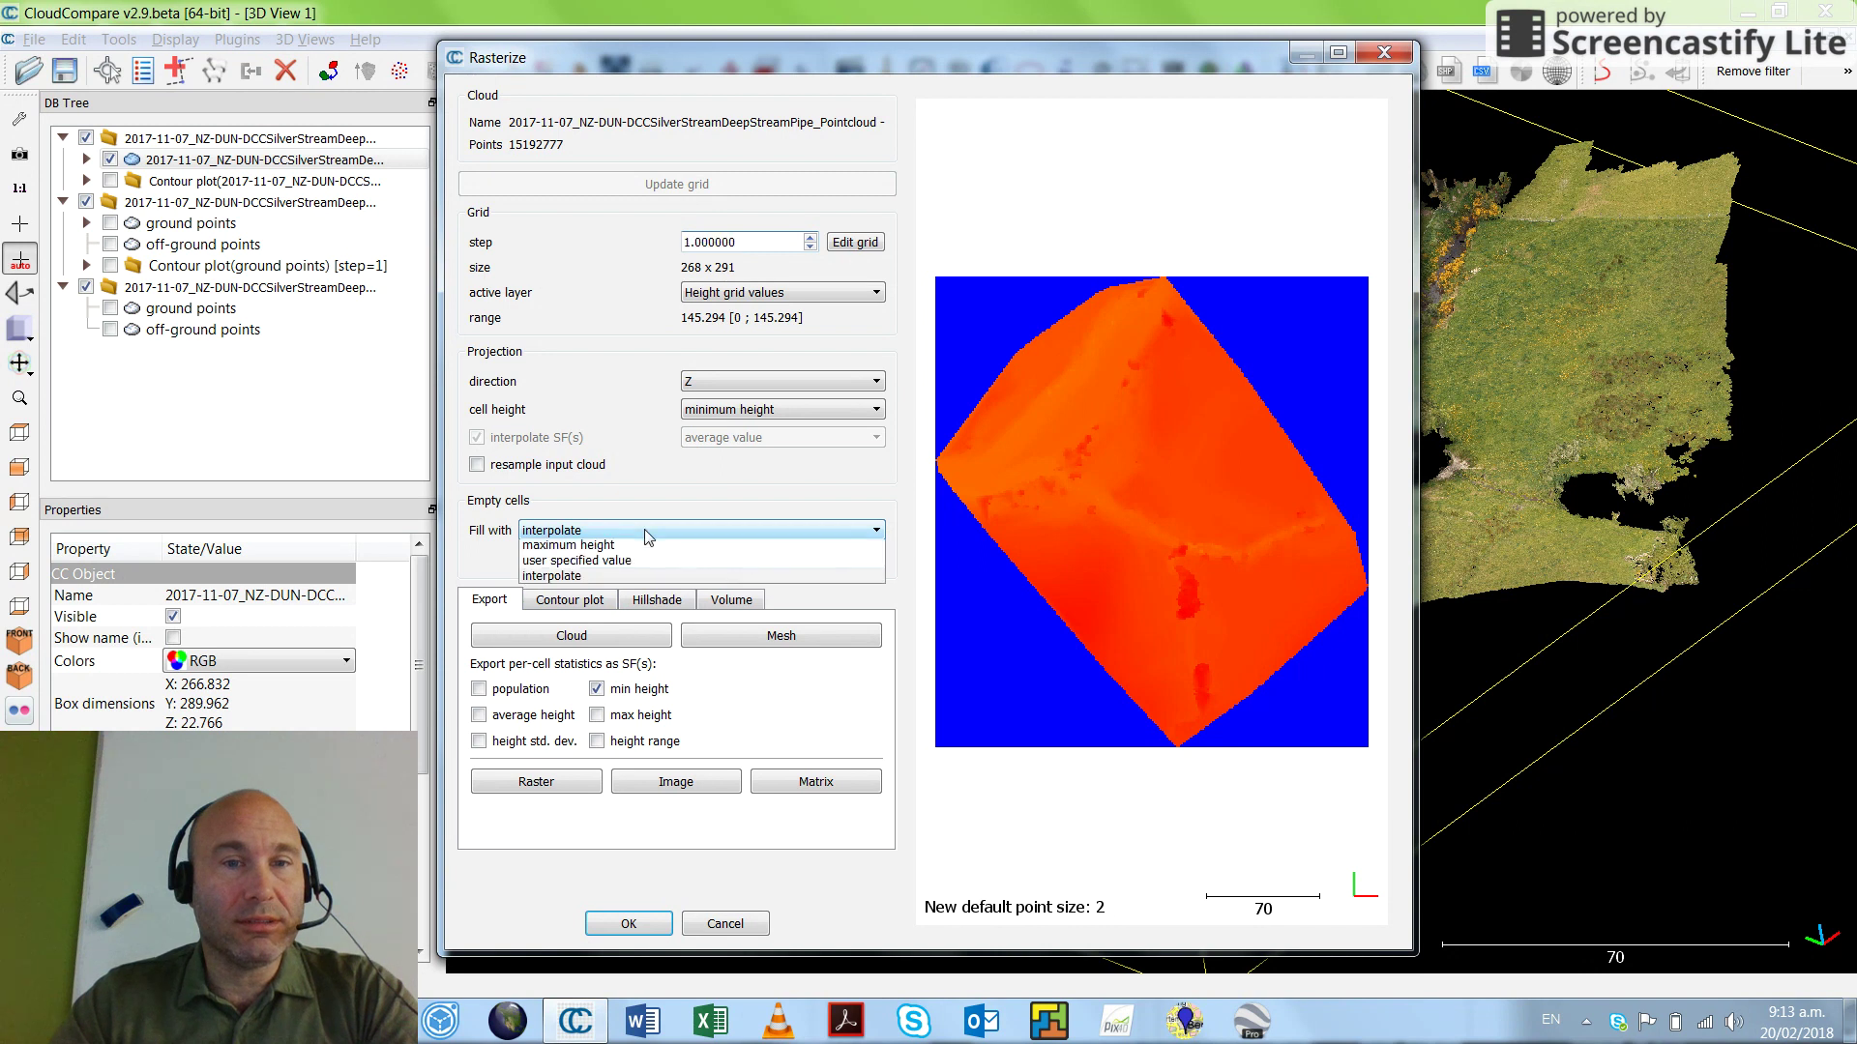
pyautogui.click(611, 549)
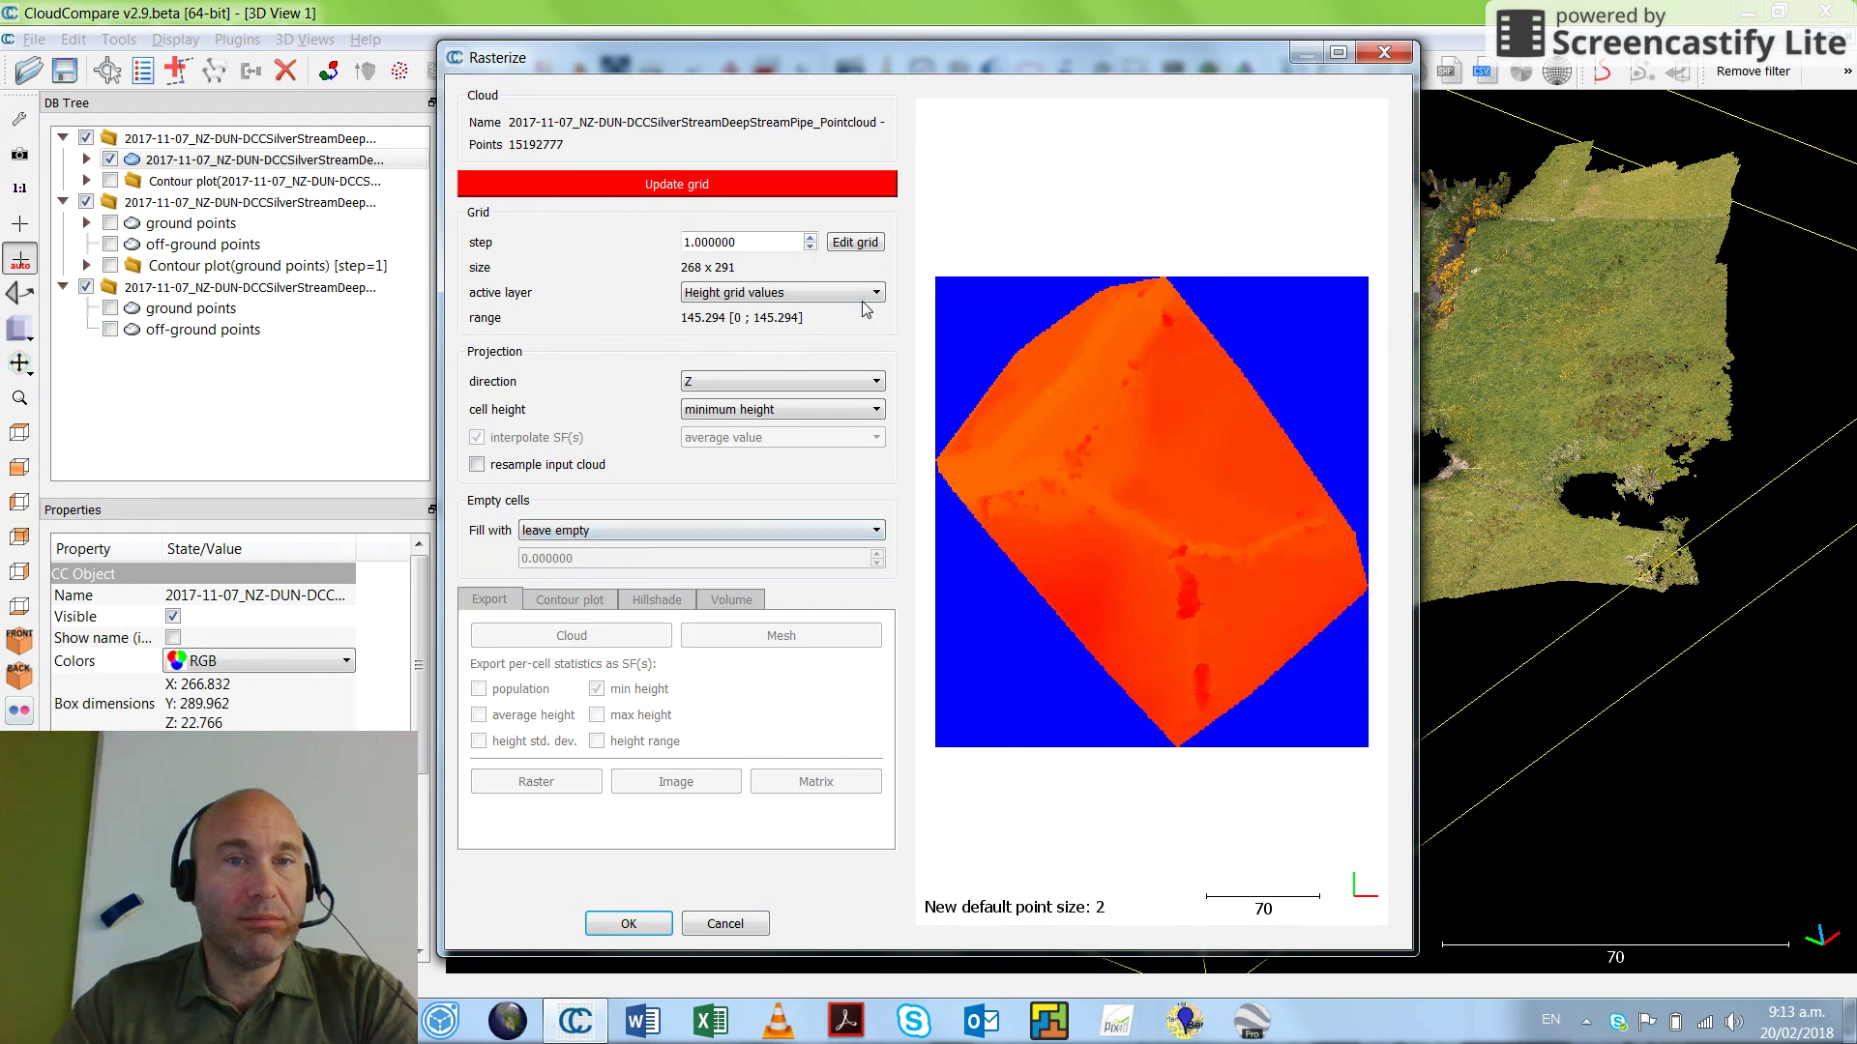
pyautogui.click(841, 193)
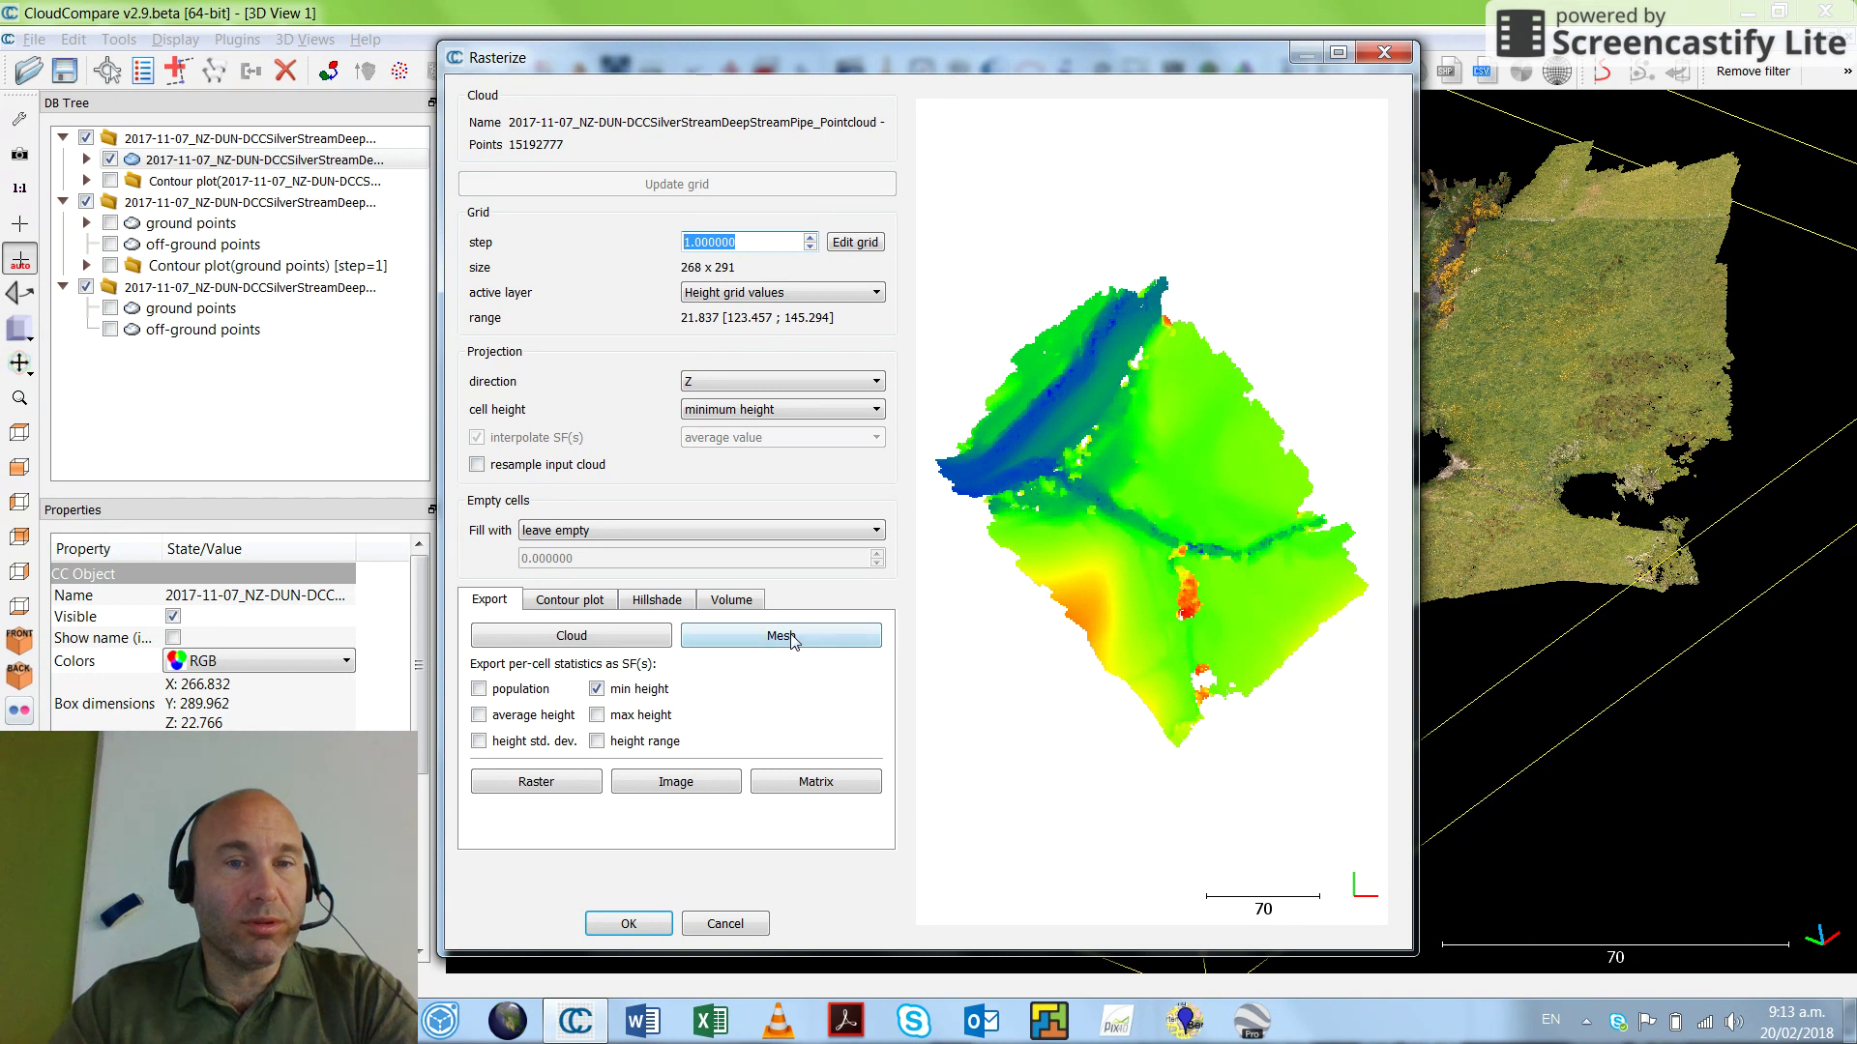
# Step: Generate contour lines starting at 122 with step 1 and accept the raster
pyautogui.click(586, 601)
pyautogui.doubleClick(650, 655)
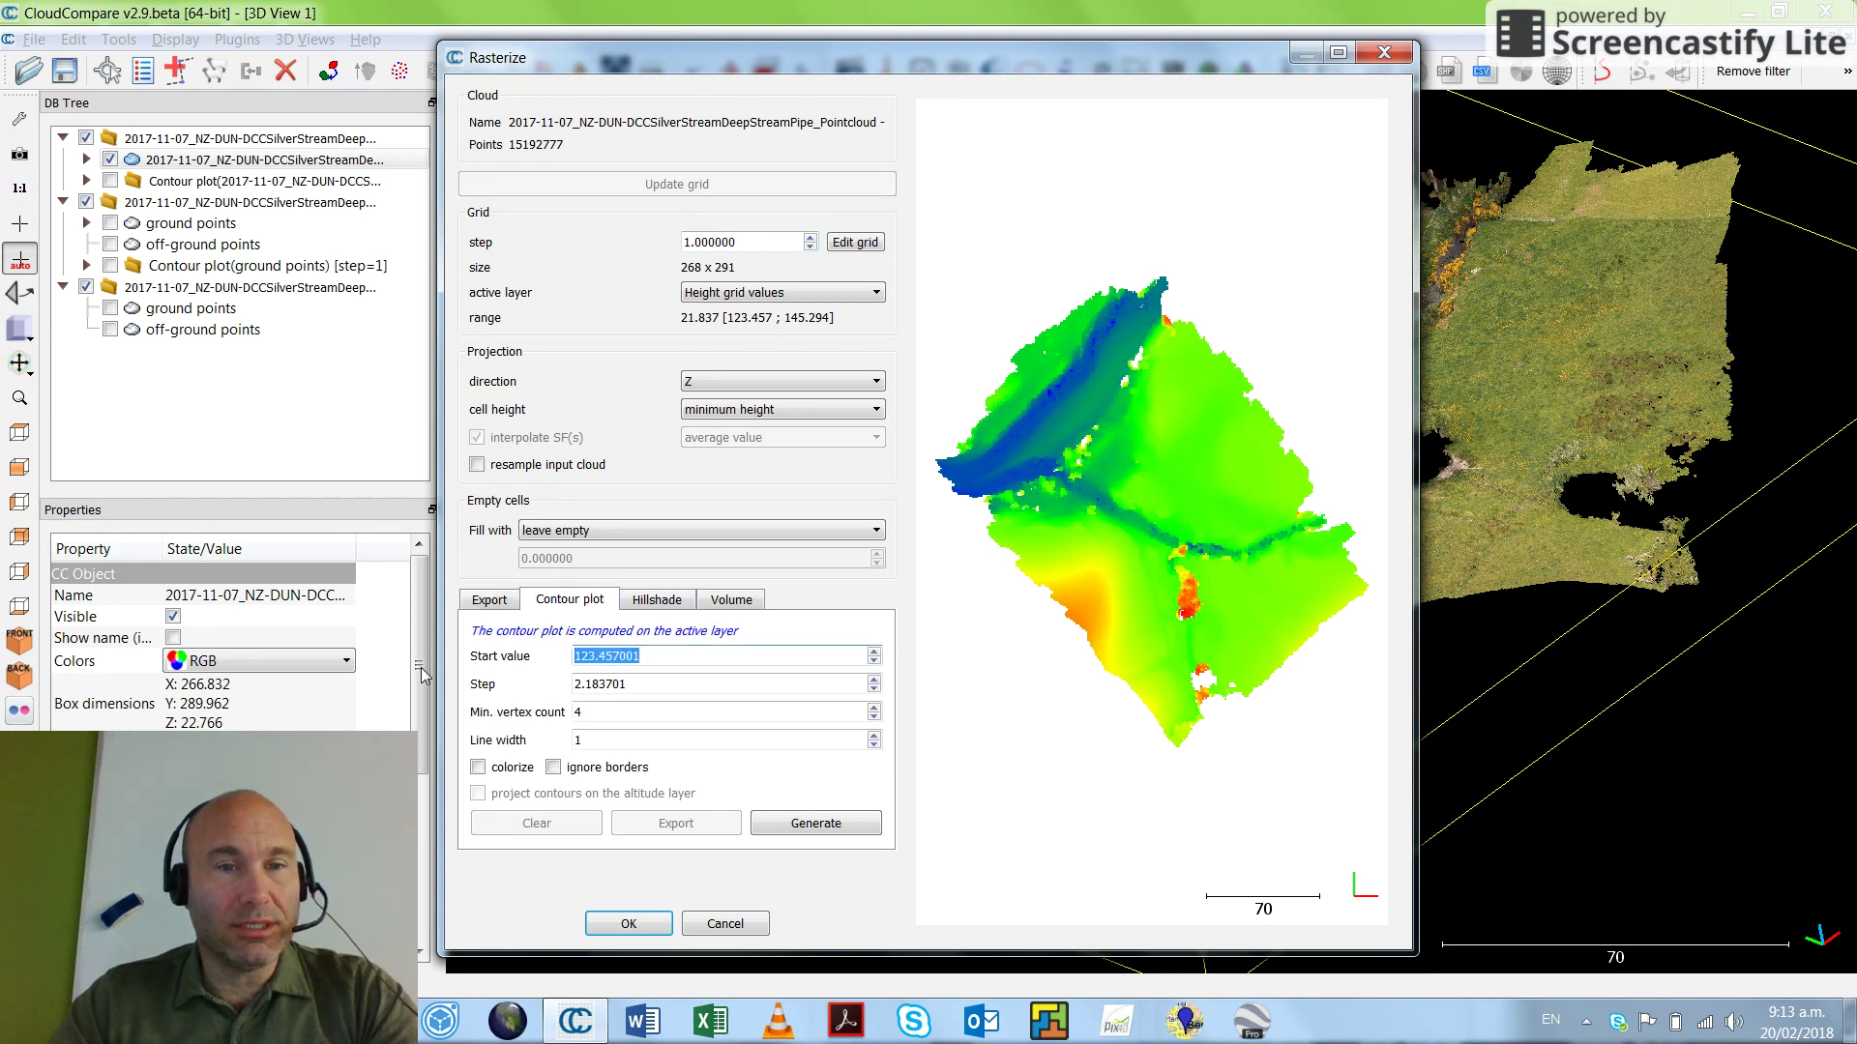
pyautogui.write('122')
pyautogui.press('Tab')
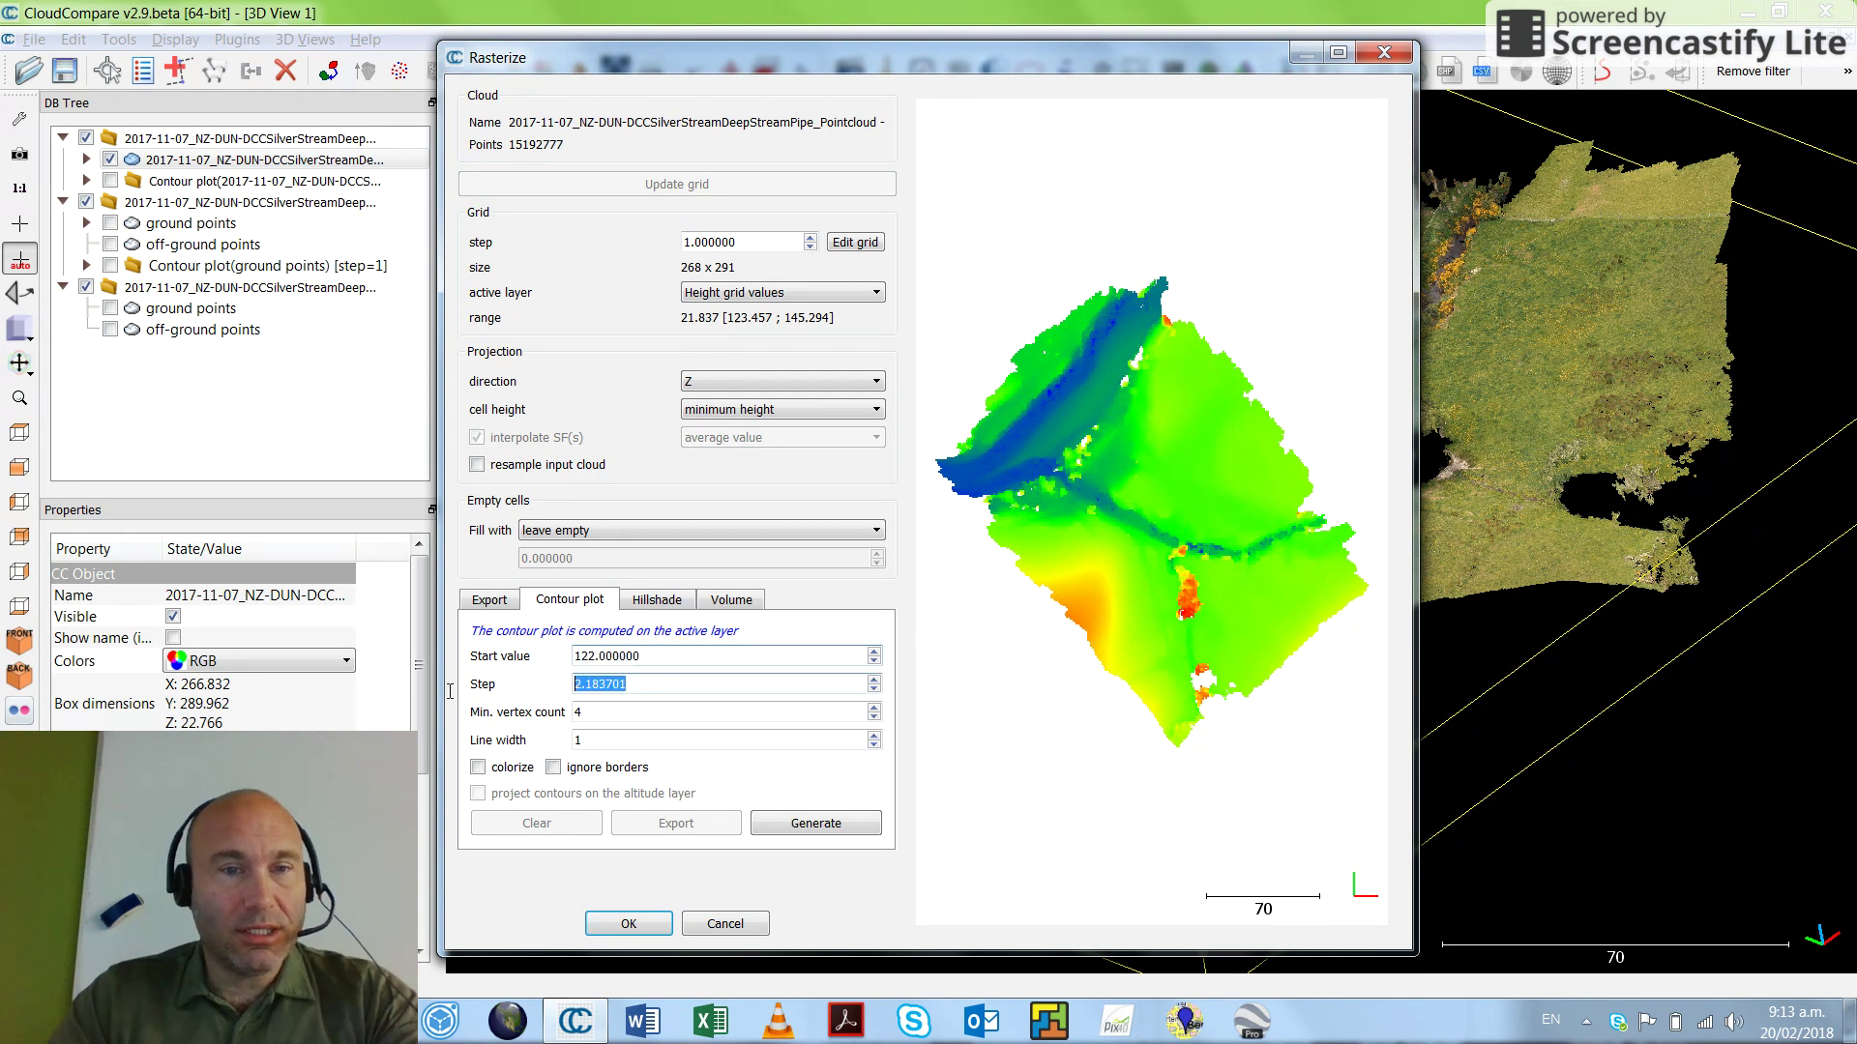
pyautogui.write('1')
pyautogui.click(791, 826)
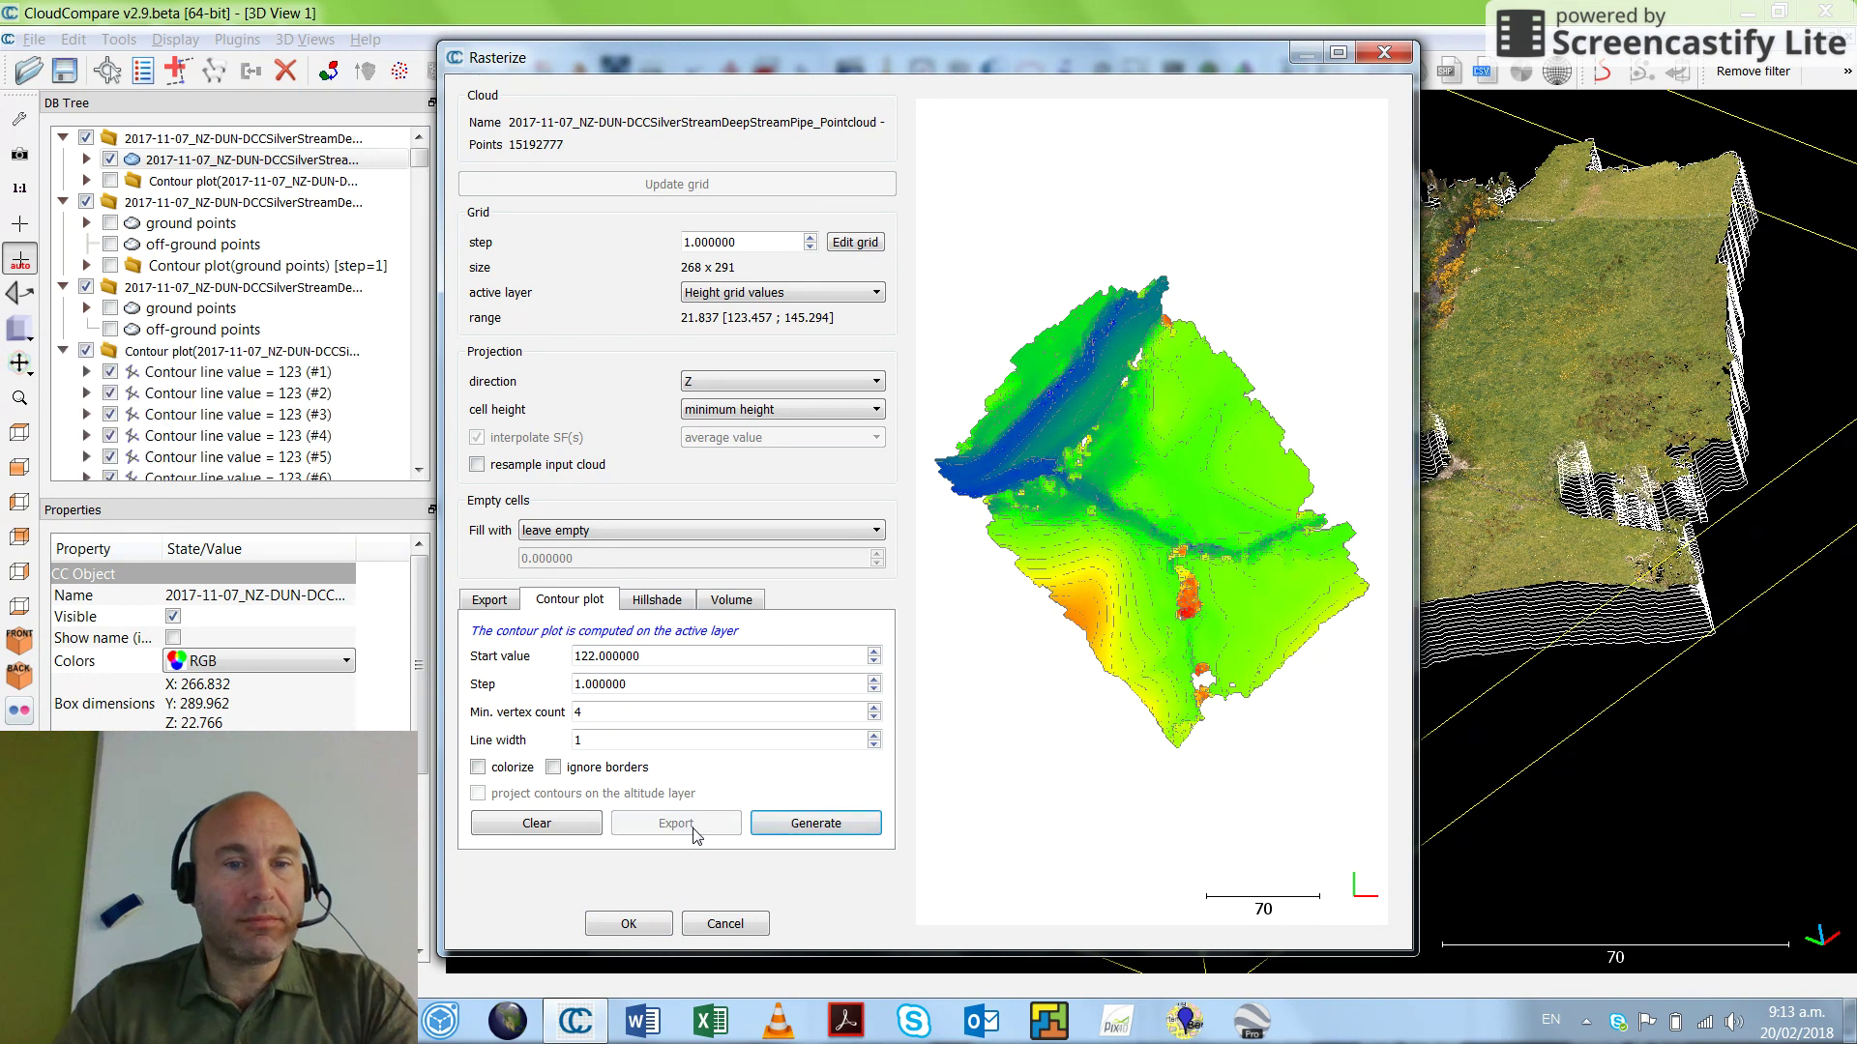
pyautogui.click(629, 924)
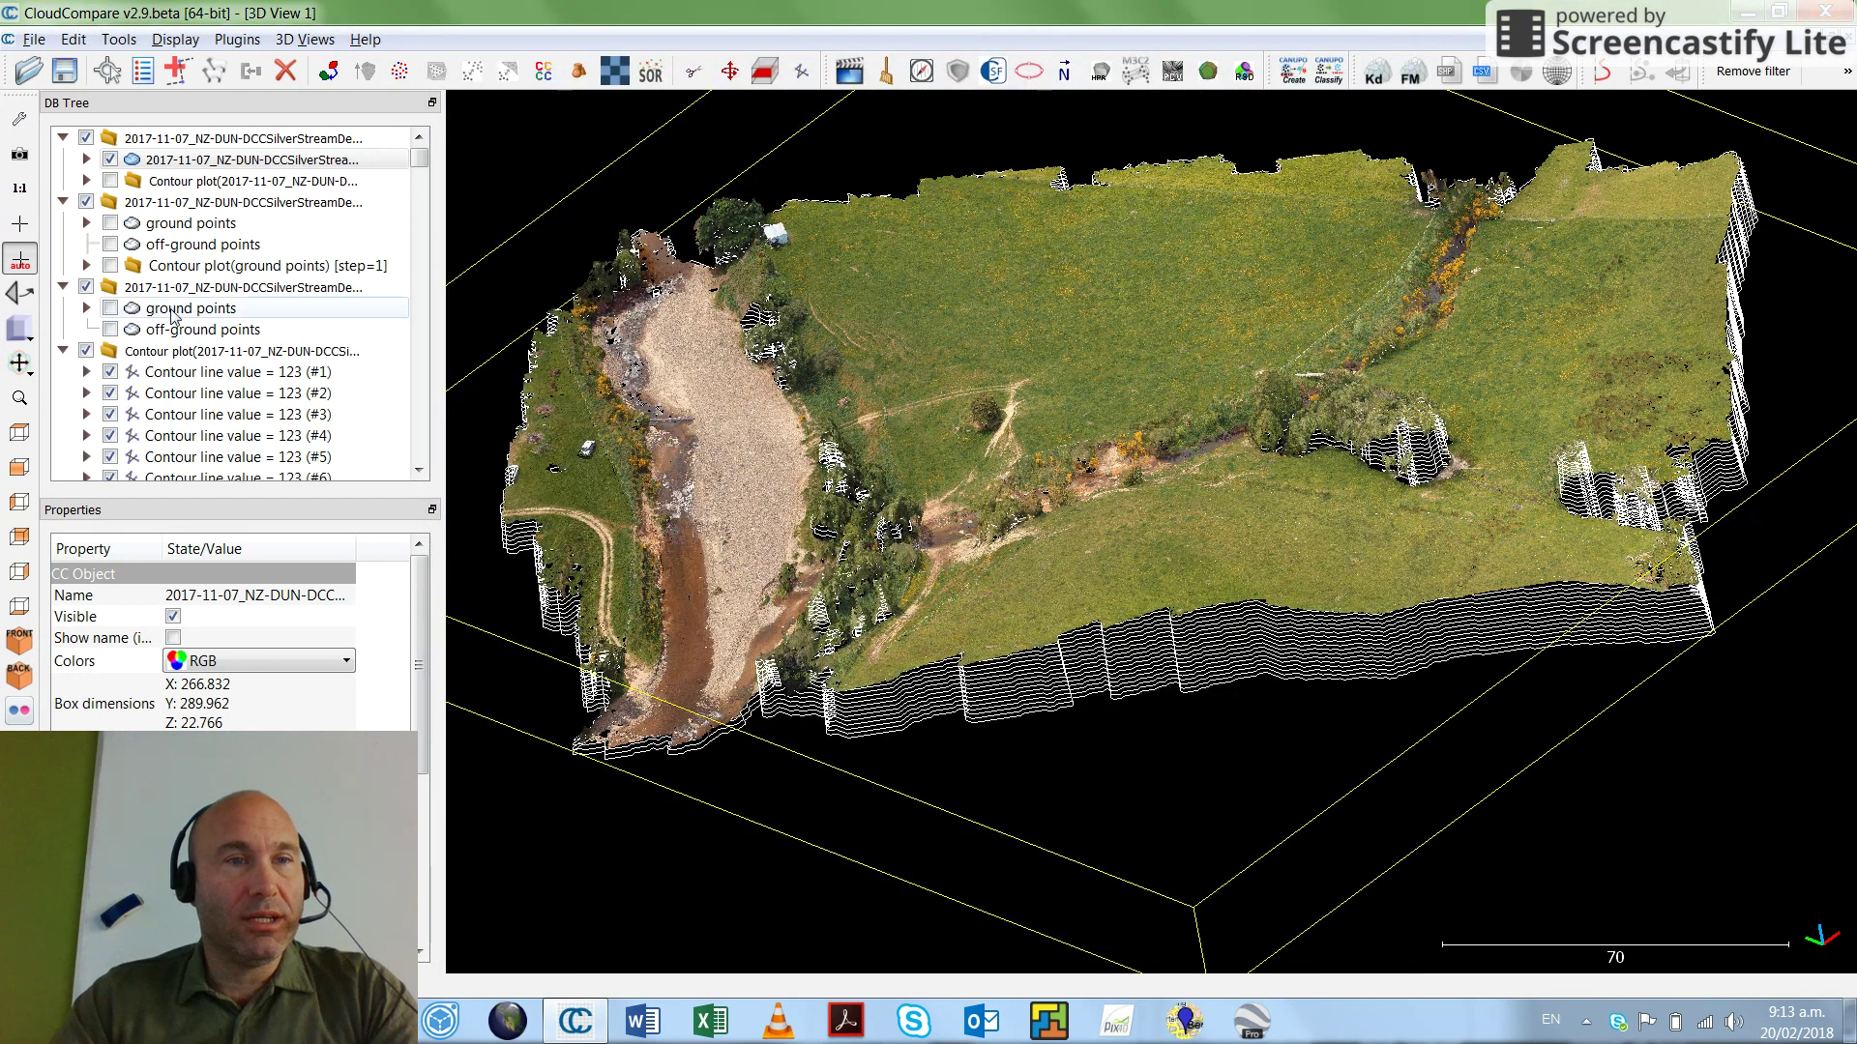
# Step: Hide the point cloud and orbit the contour plot from the top view
pyautogui.click(110, 159)
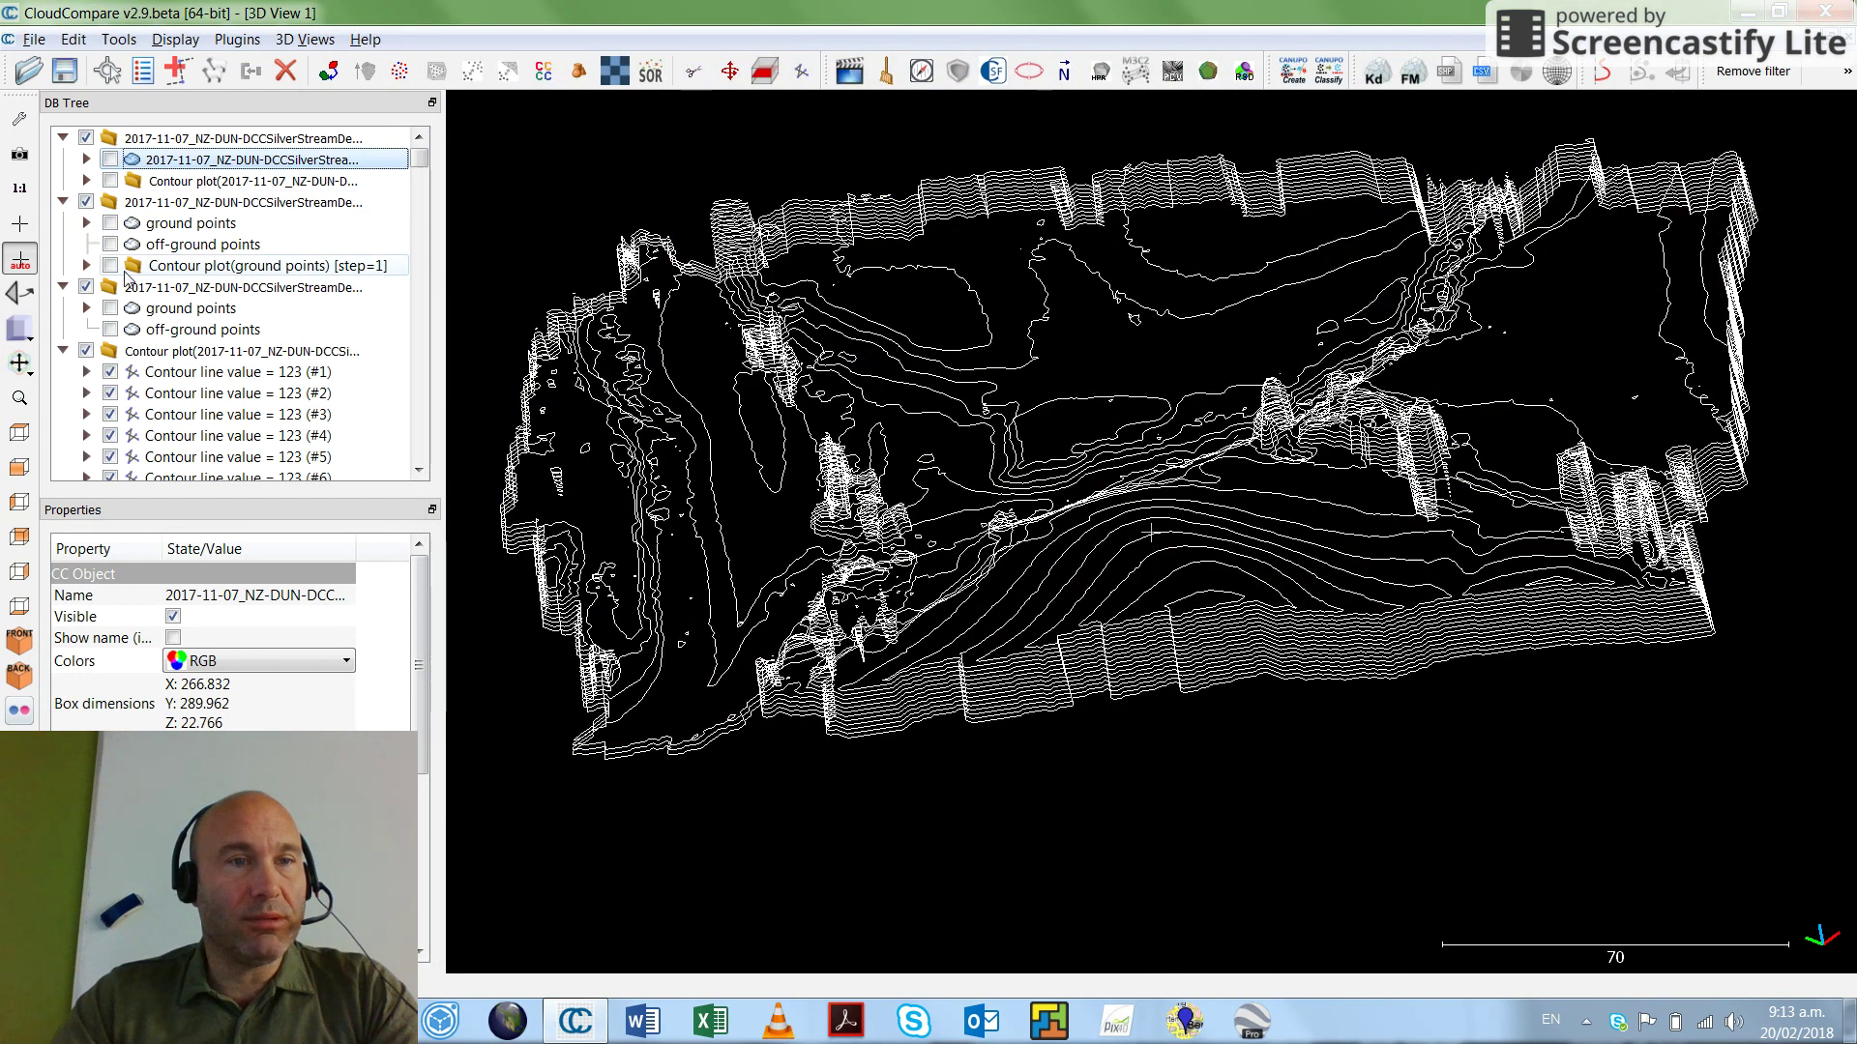
pyautogui.click(159, 352)
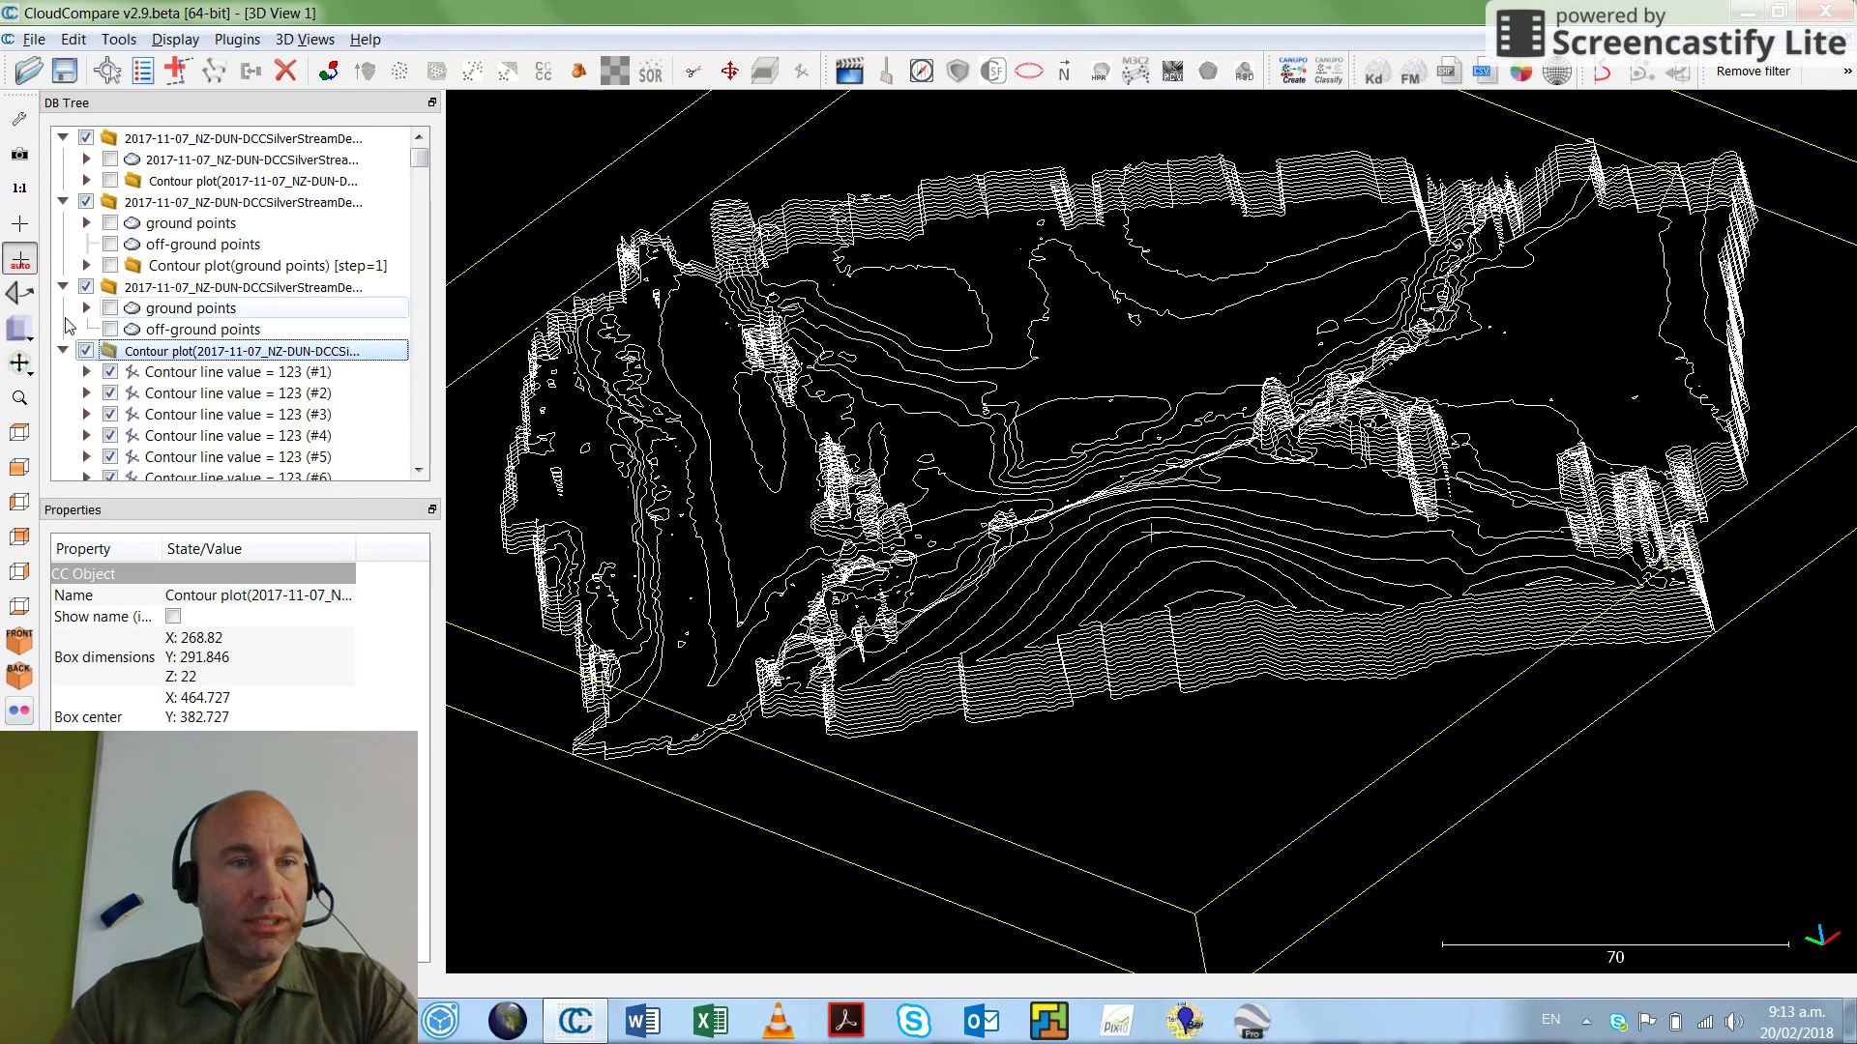
pyautogui.click(19, 433)
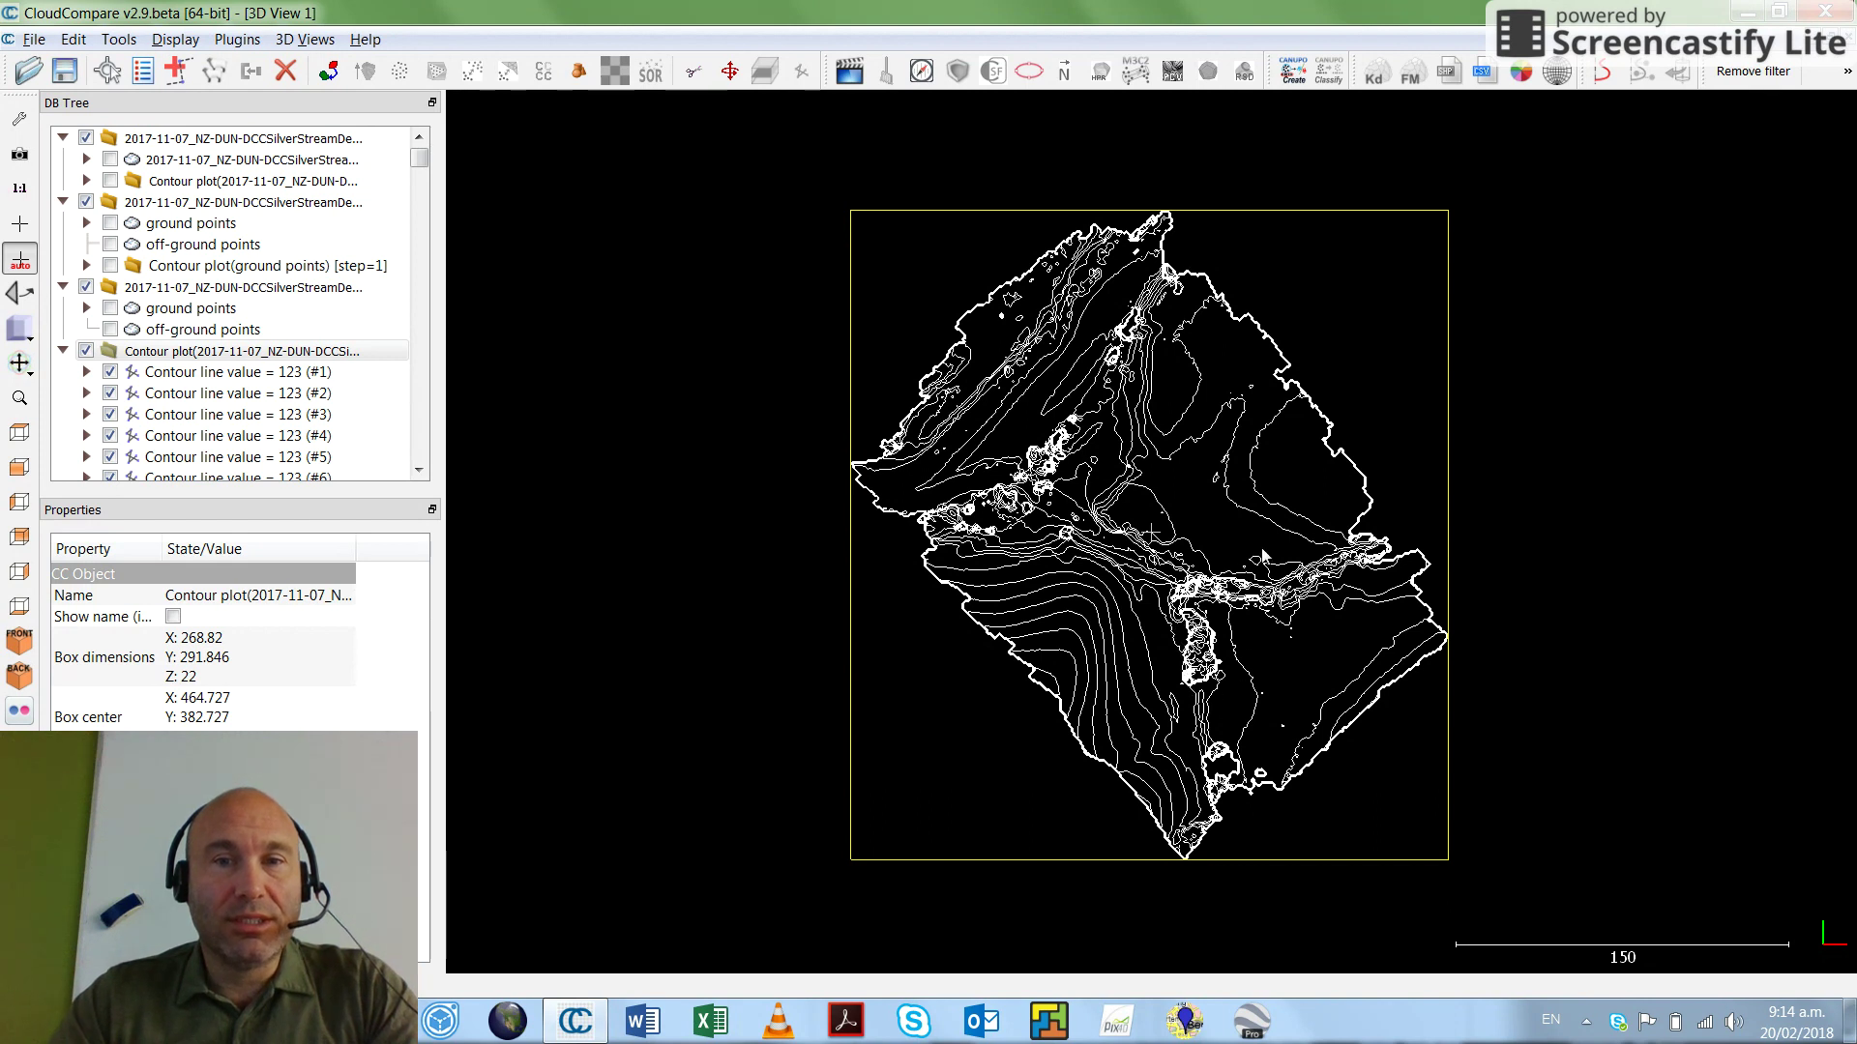
pyautogui.moveTo(1140, 501); pyautogui.dragTo(1147, 329)
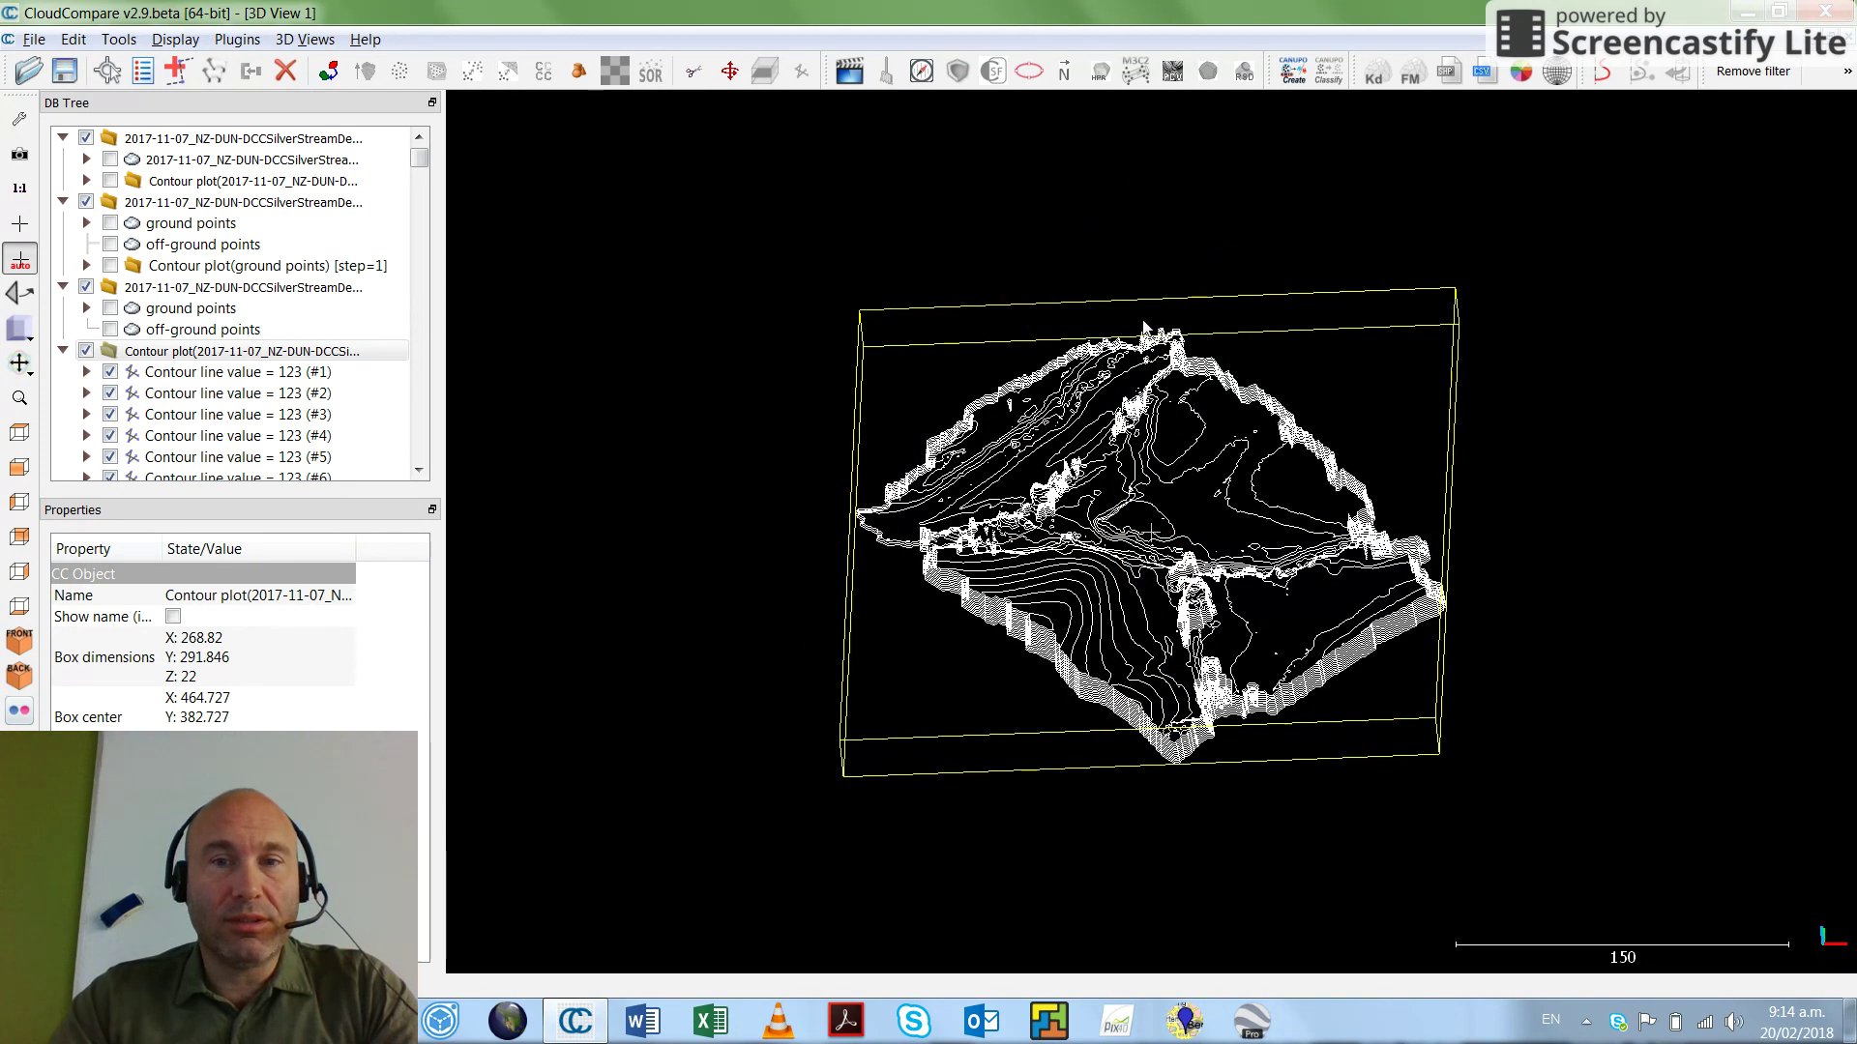
pyautogui.moveTo(1072, 444); pyautogui.dragTo(1296, 615)
pyautogui.moveTo(978, 642); pyautogui.dragTo(1209, 577)
pyautogui.moveTo(1234, 642); pyautogui.dragTo(1244, 746)
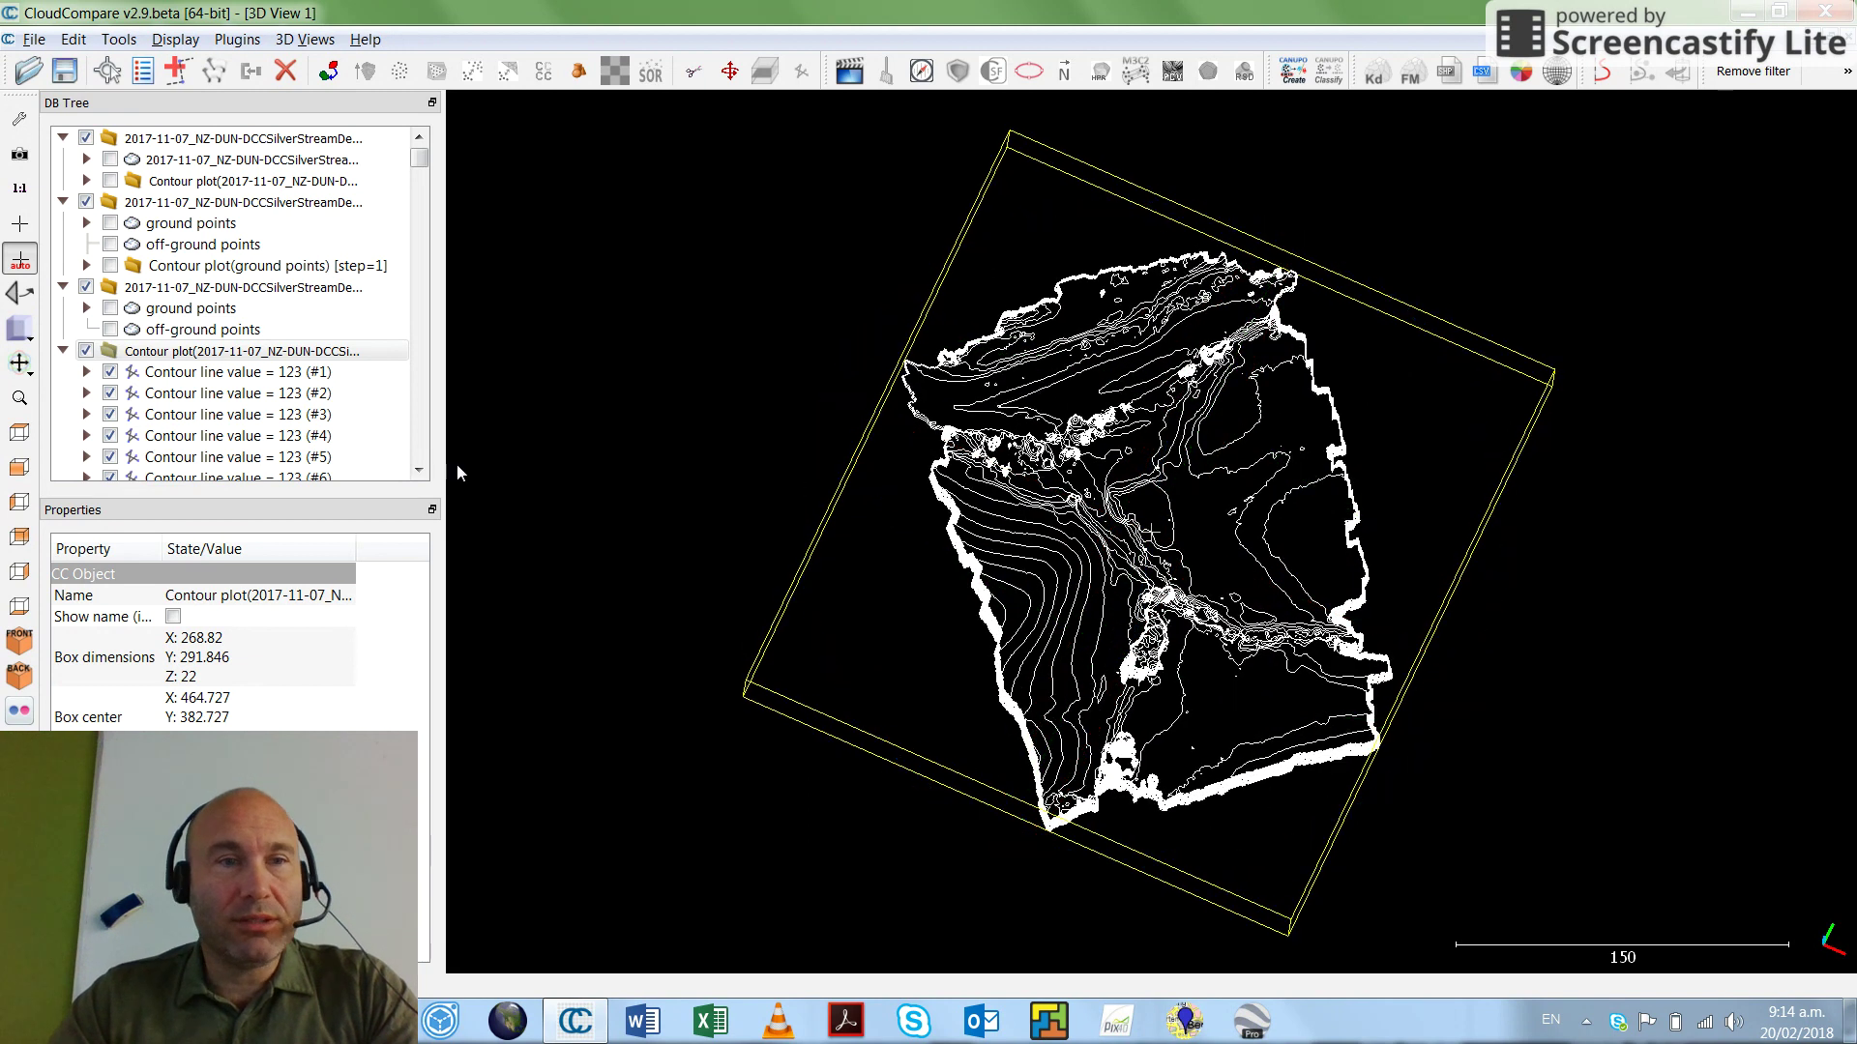
# Step: Re-centre the contour plot in top view, then hide it
pyautogui.click(19, 398)
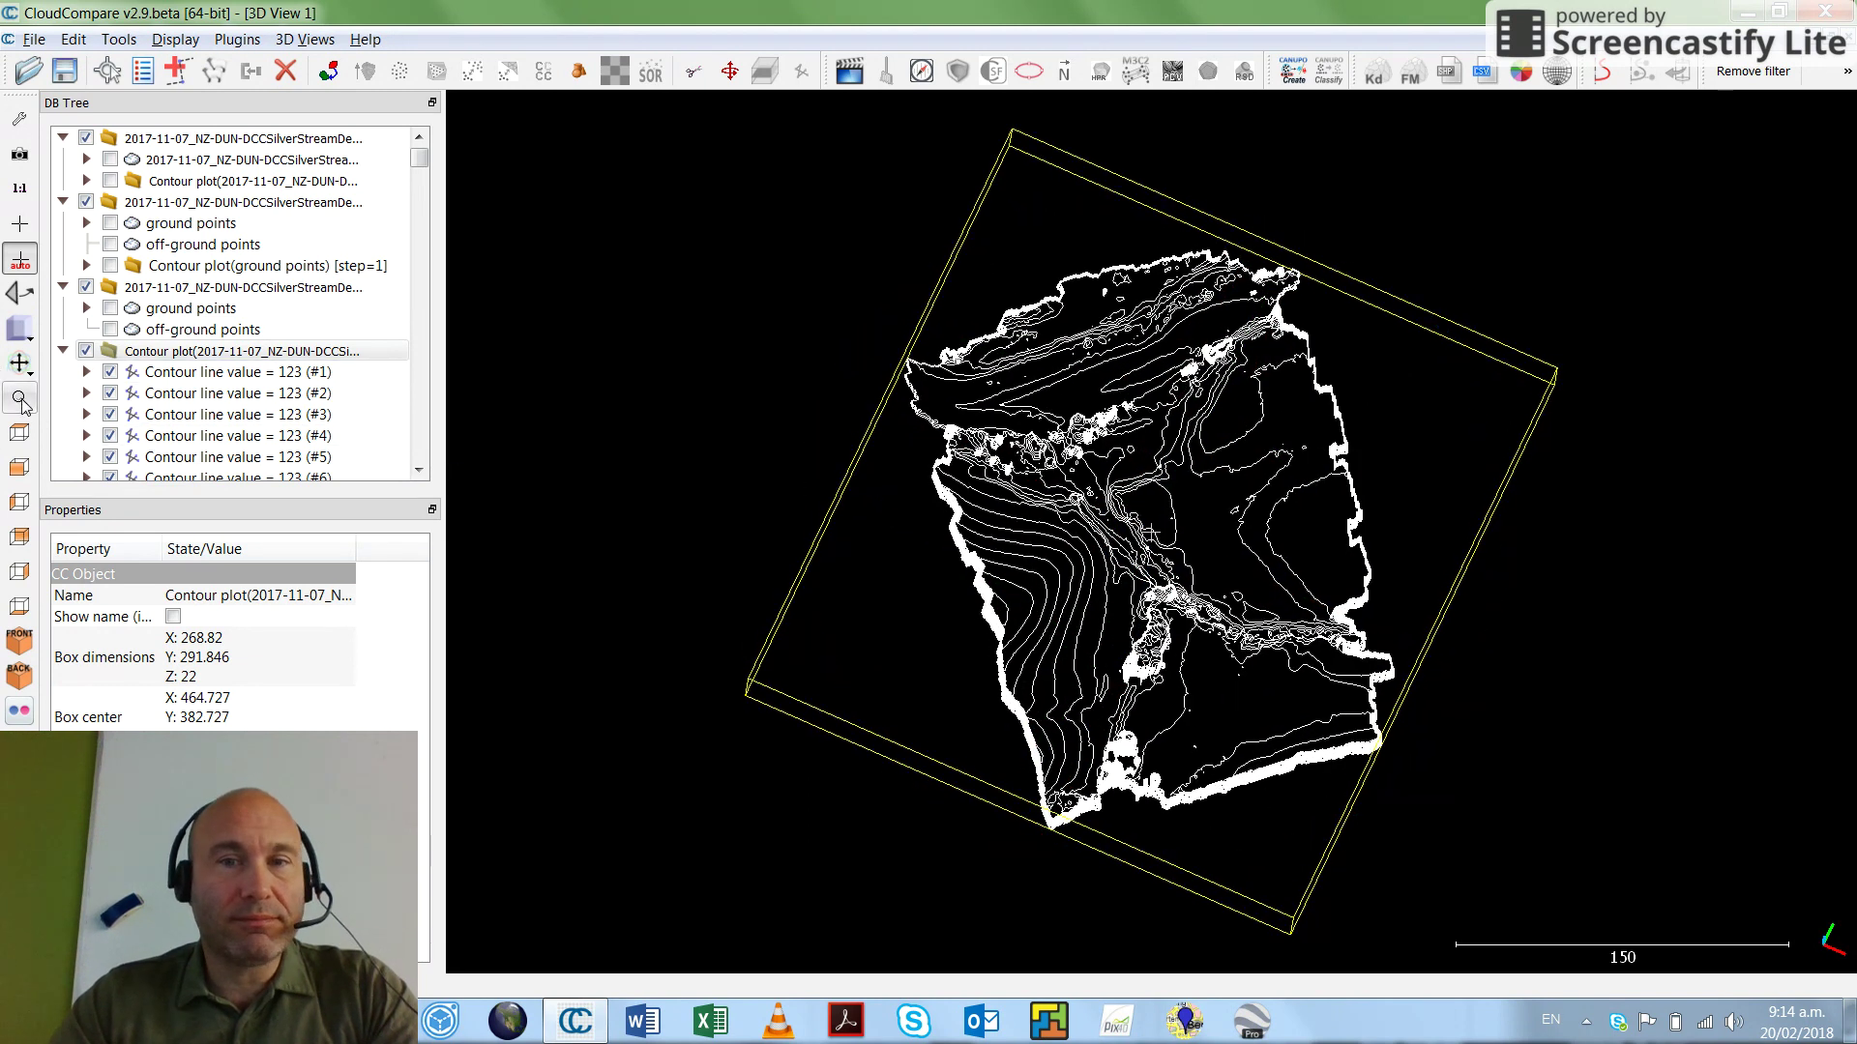
pyautogui.click(19, 432)
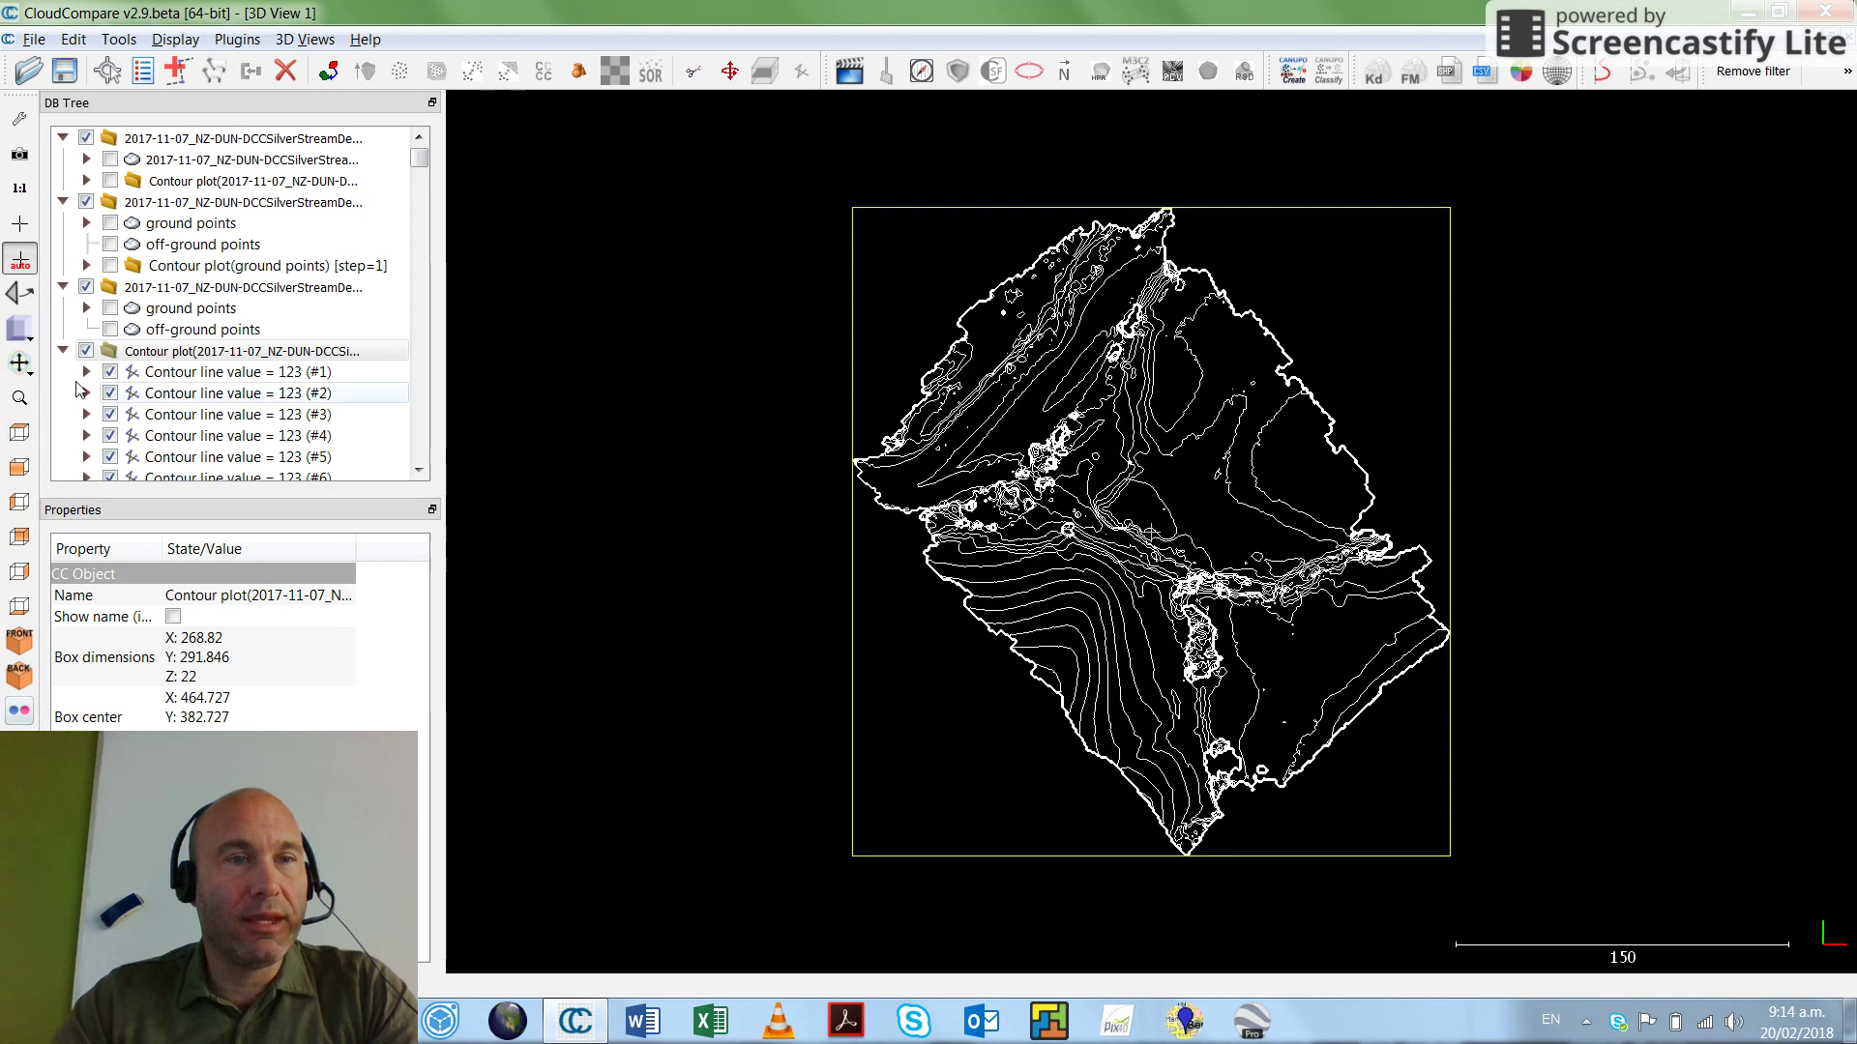
pyautogui.click(80, 354)
pyautogui.click(86, 352)
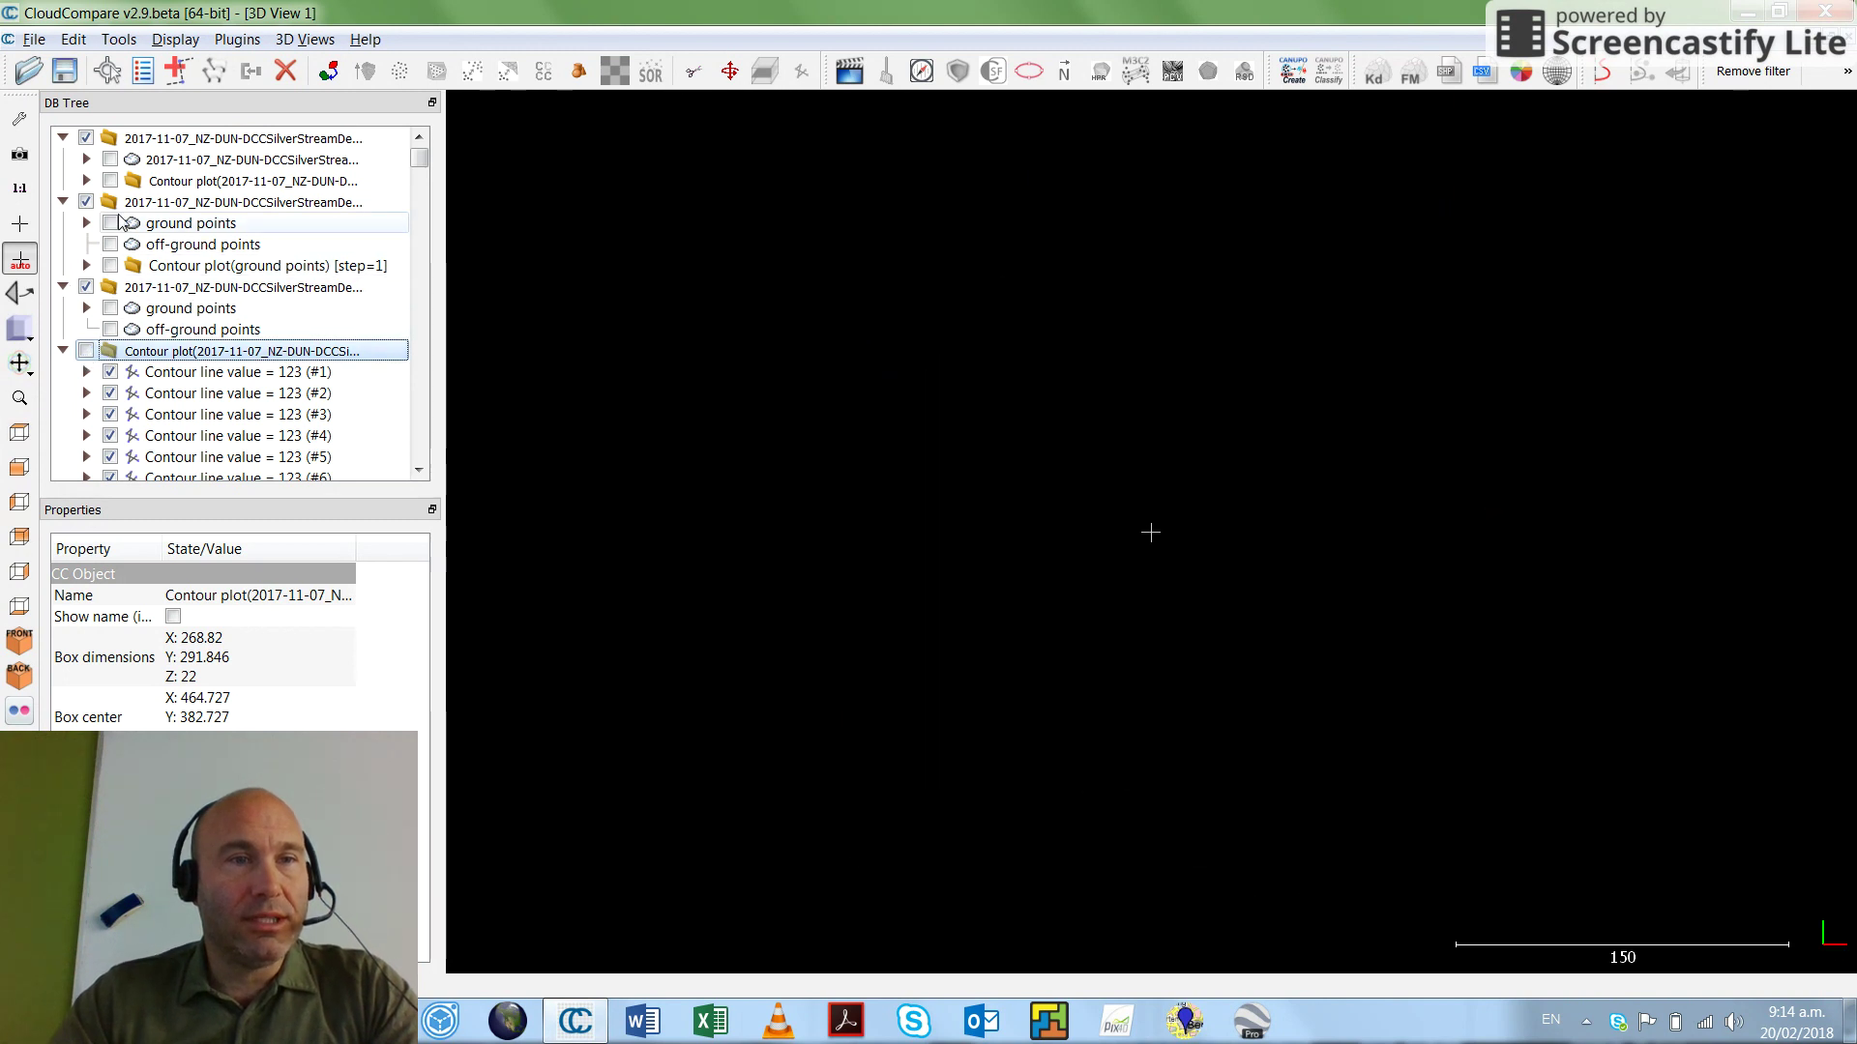
pyautogui.click(111, 223)
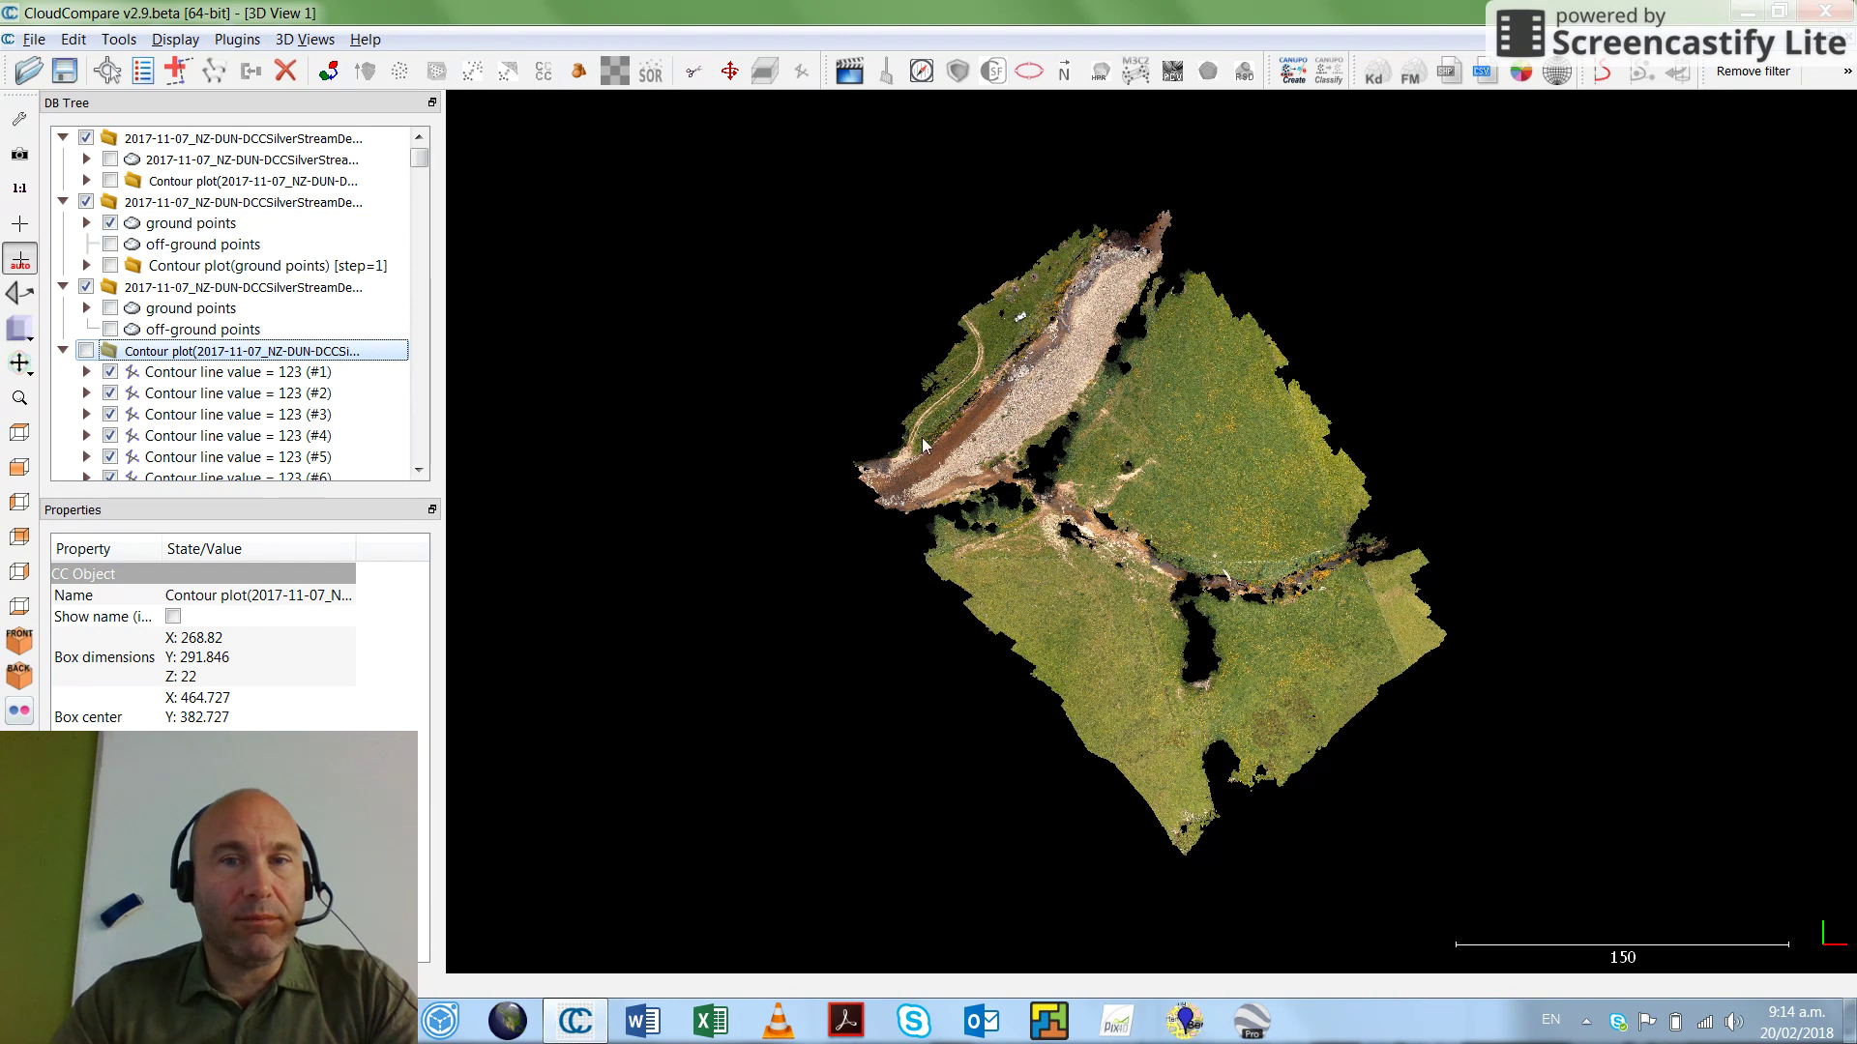
pyautogui.scroll(3, 1041, 443)
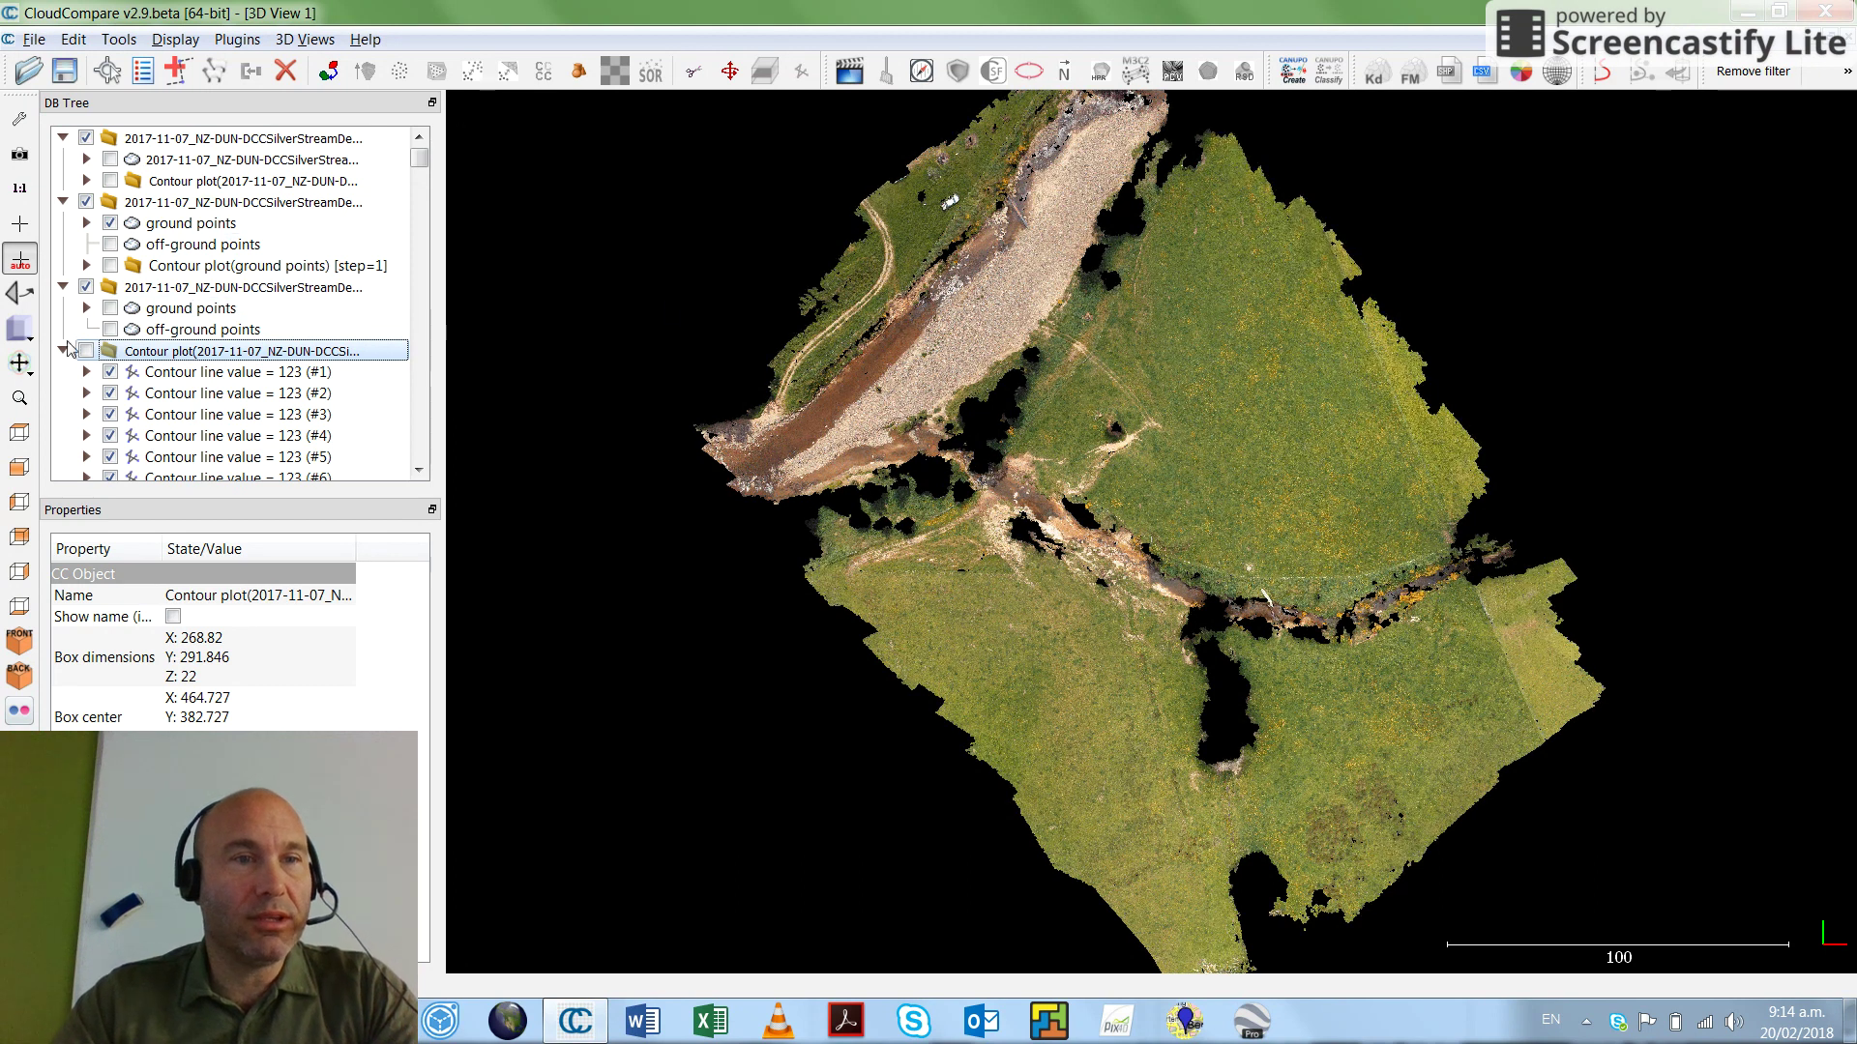
pyautogui.click(63, 351)
pyautogui.click(155, 225)
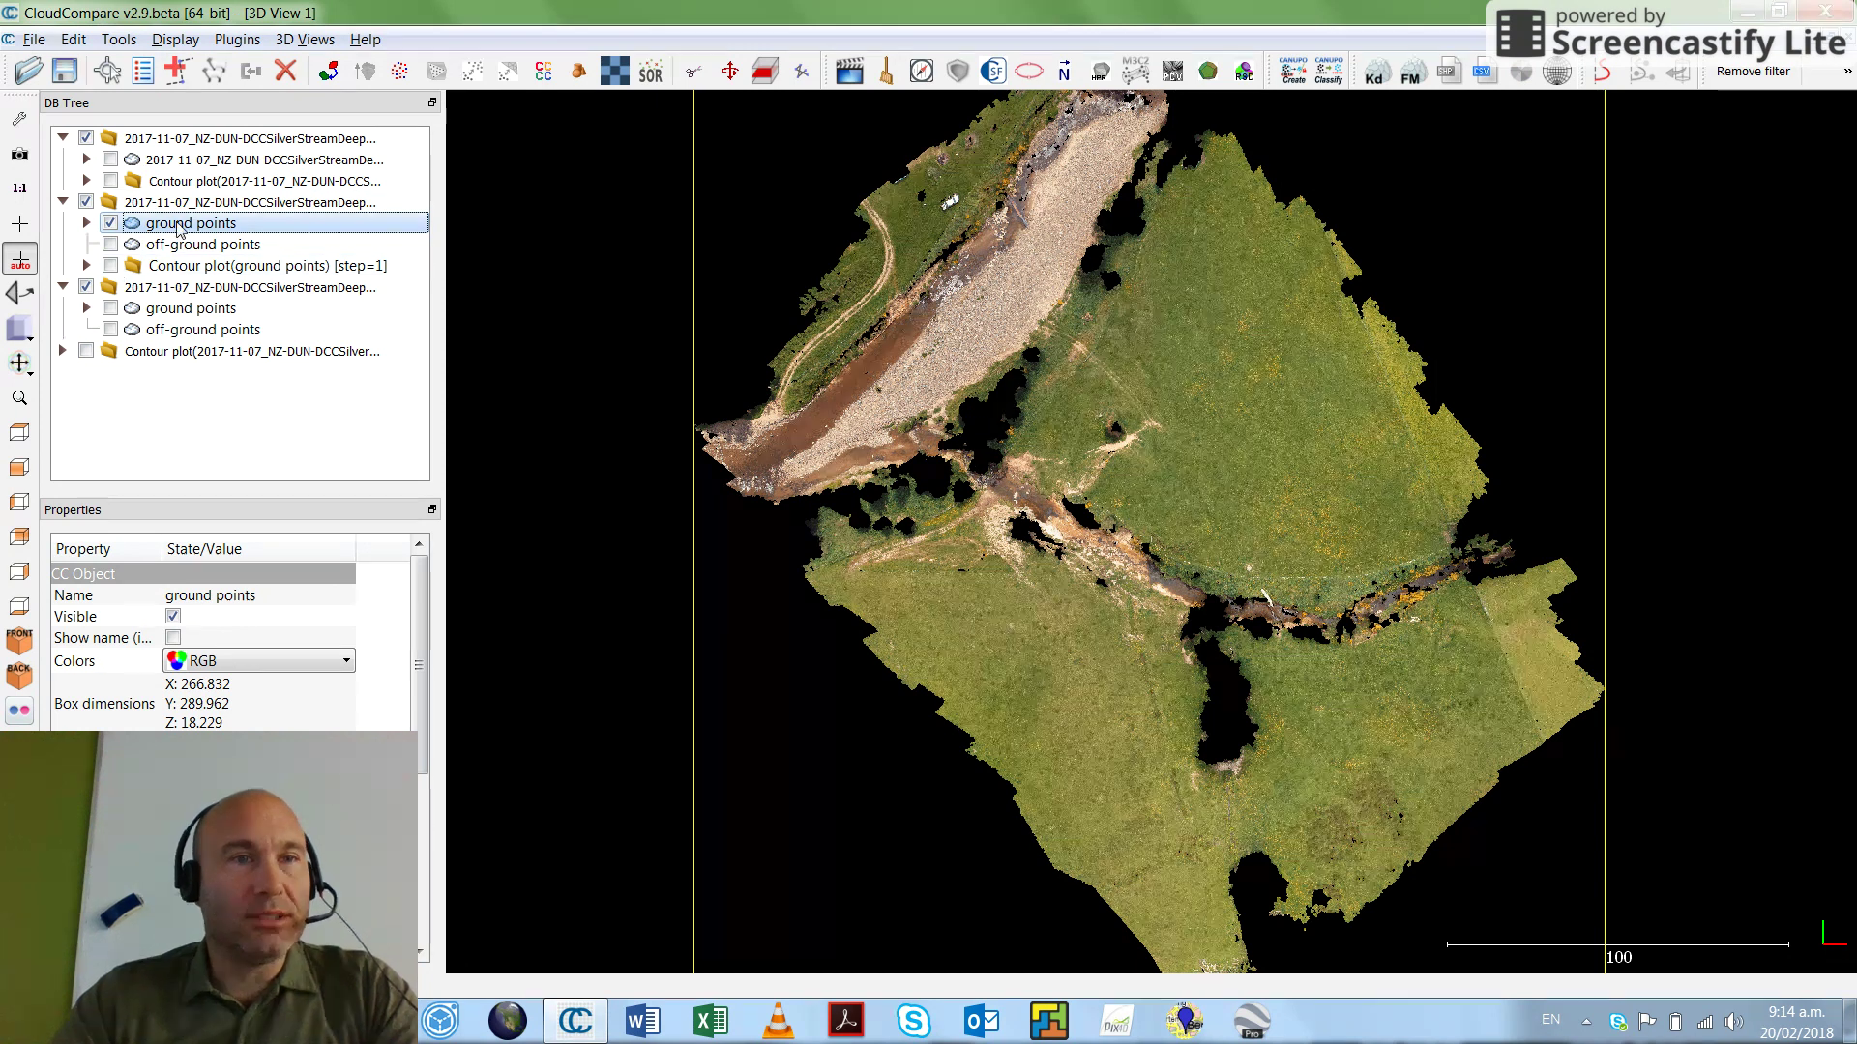
pyautogui.click(136, 43)
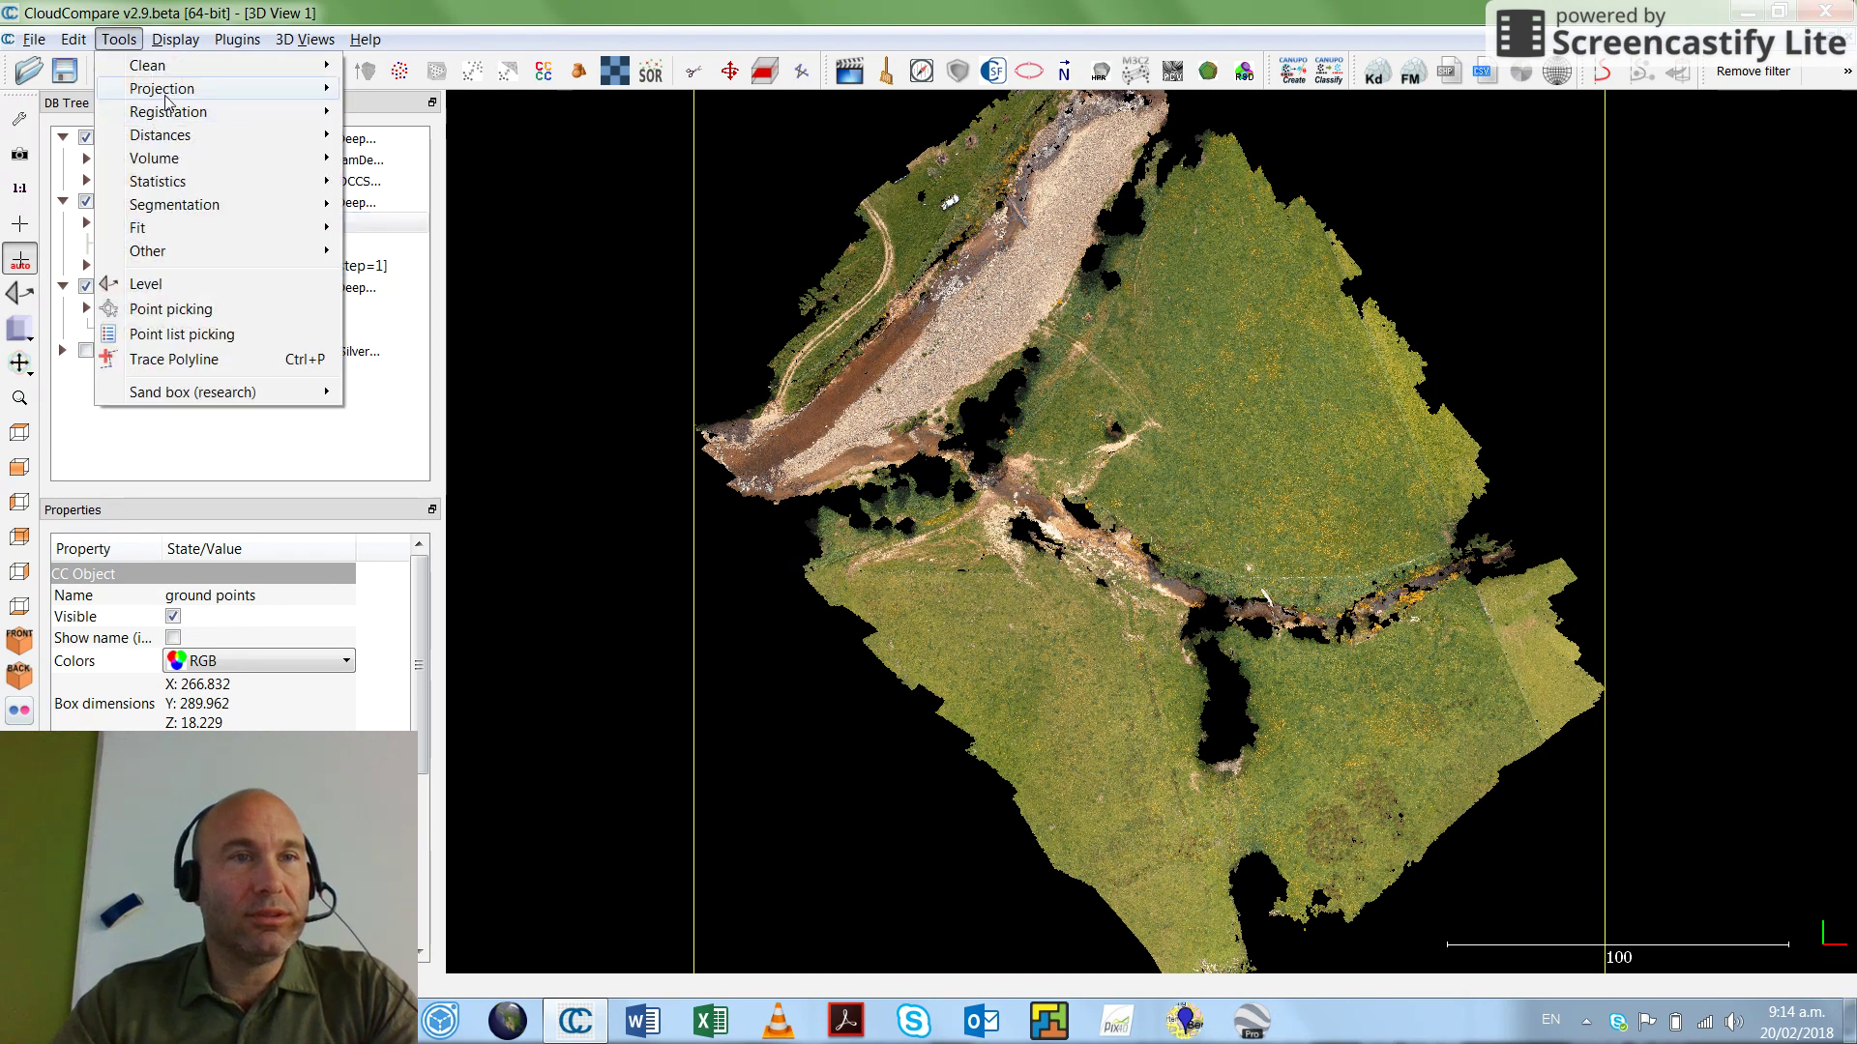
pyautogui.moveTo(169, 92)
pyautogui.click(394, 117)
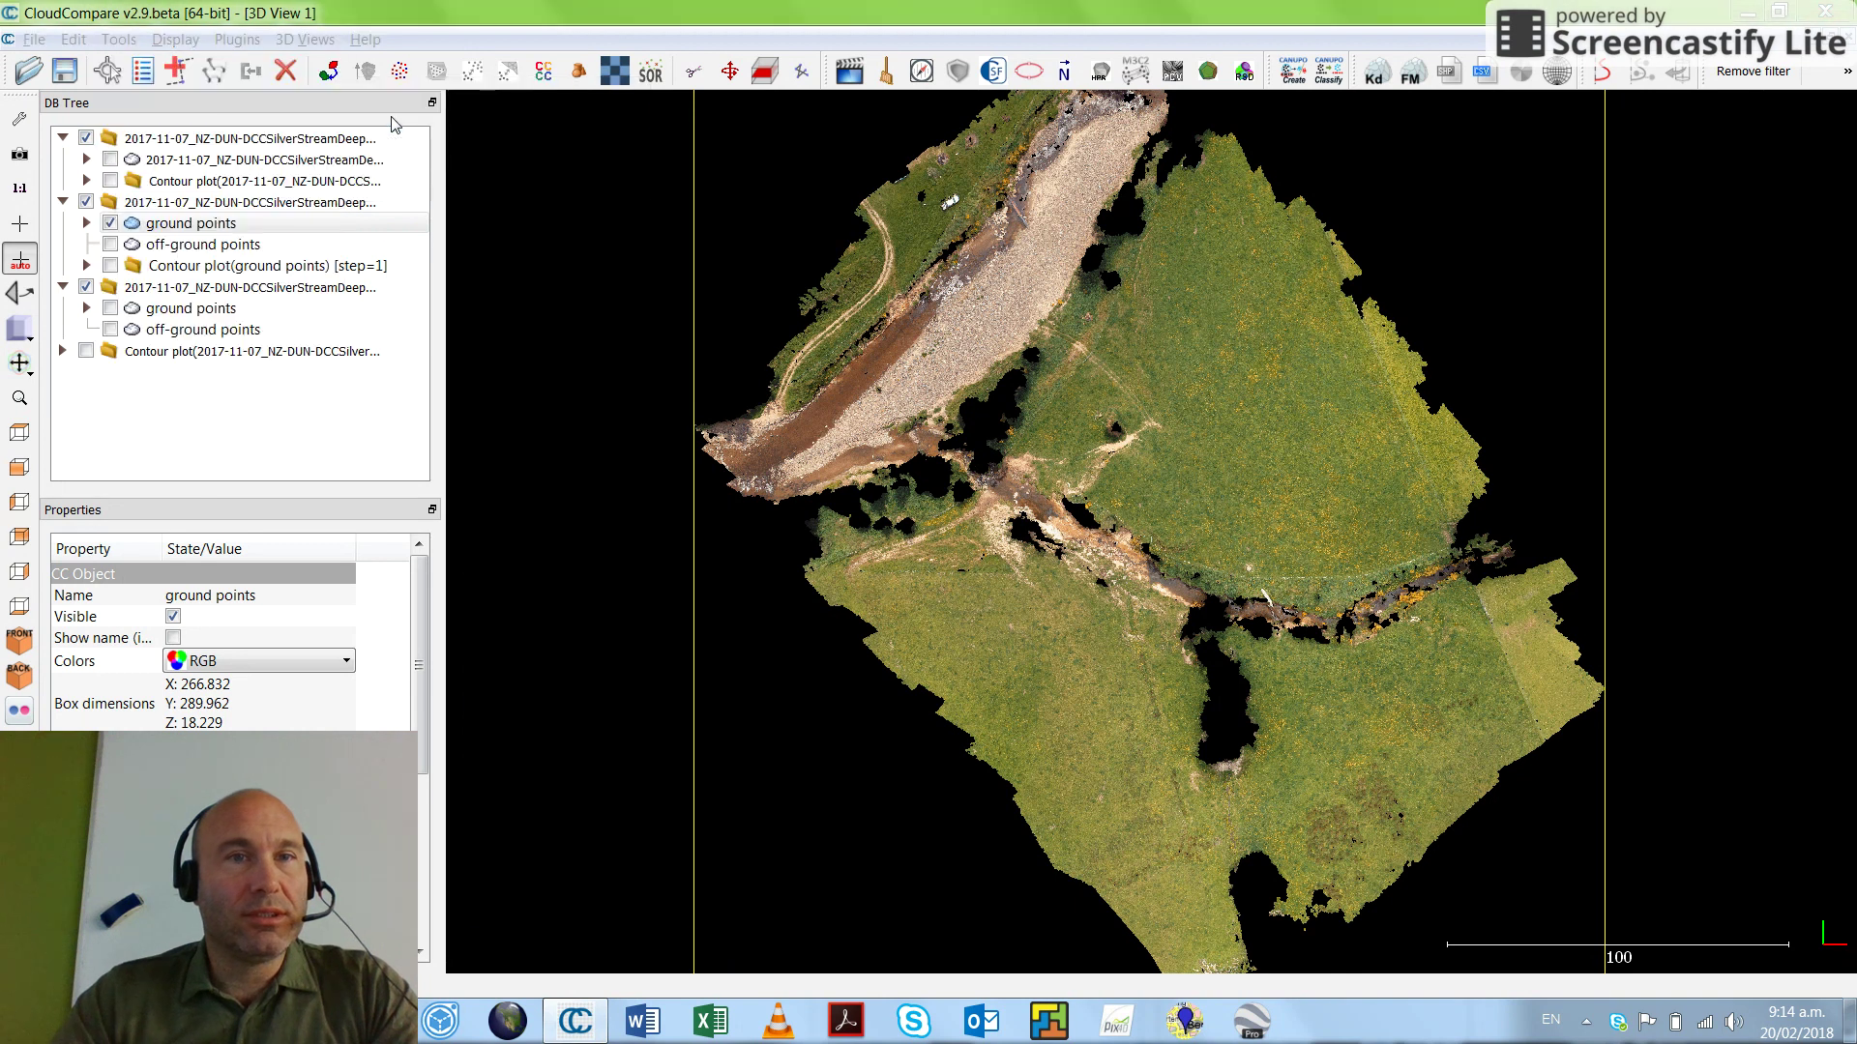
pyautogui.click(641, 183)
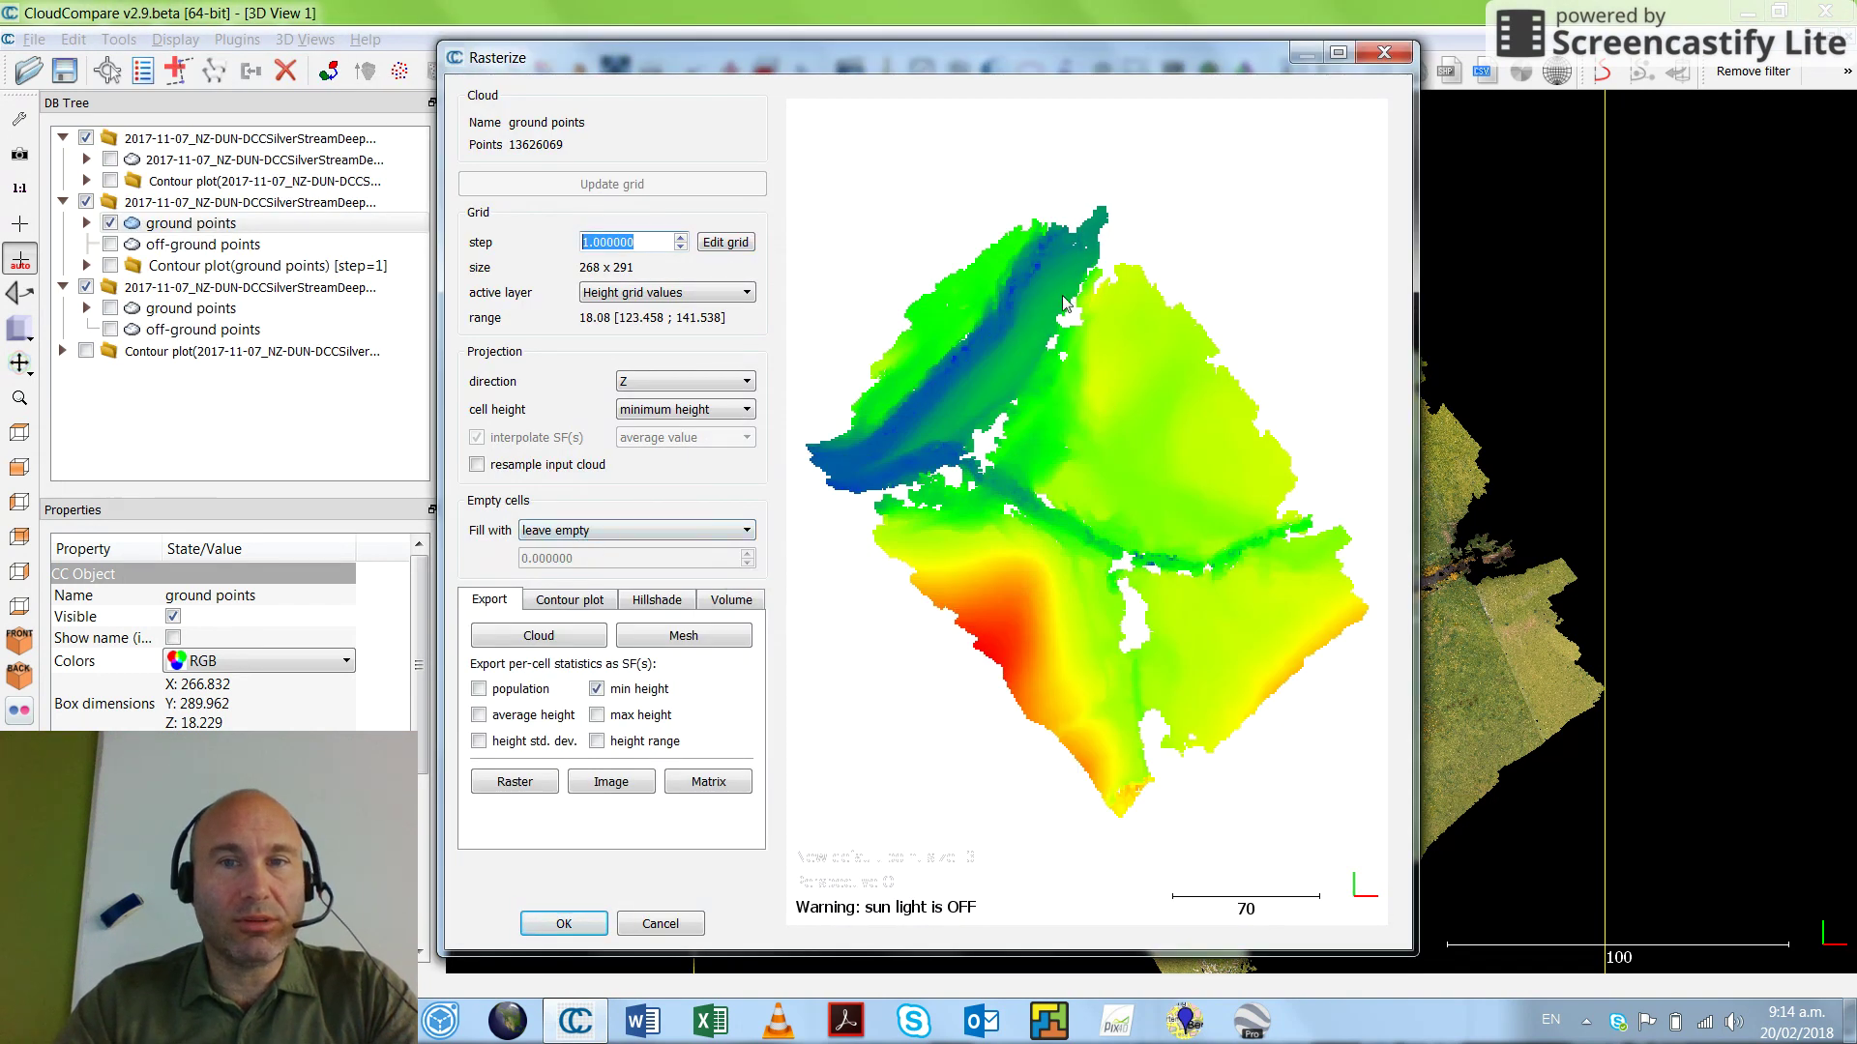
pyautogui.click(576, 604)
pyautogui.moveTo(668, 658); pyautogui.dragTo(574, 658)
pyautogui.write('122')
pyautogui.press('Tab')
pyautogui.write('1')
pyautogui.press('Tab')
pyautogui.click(716, 824)
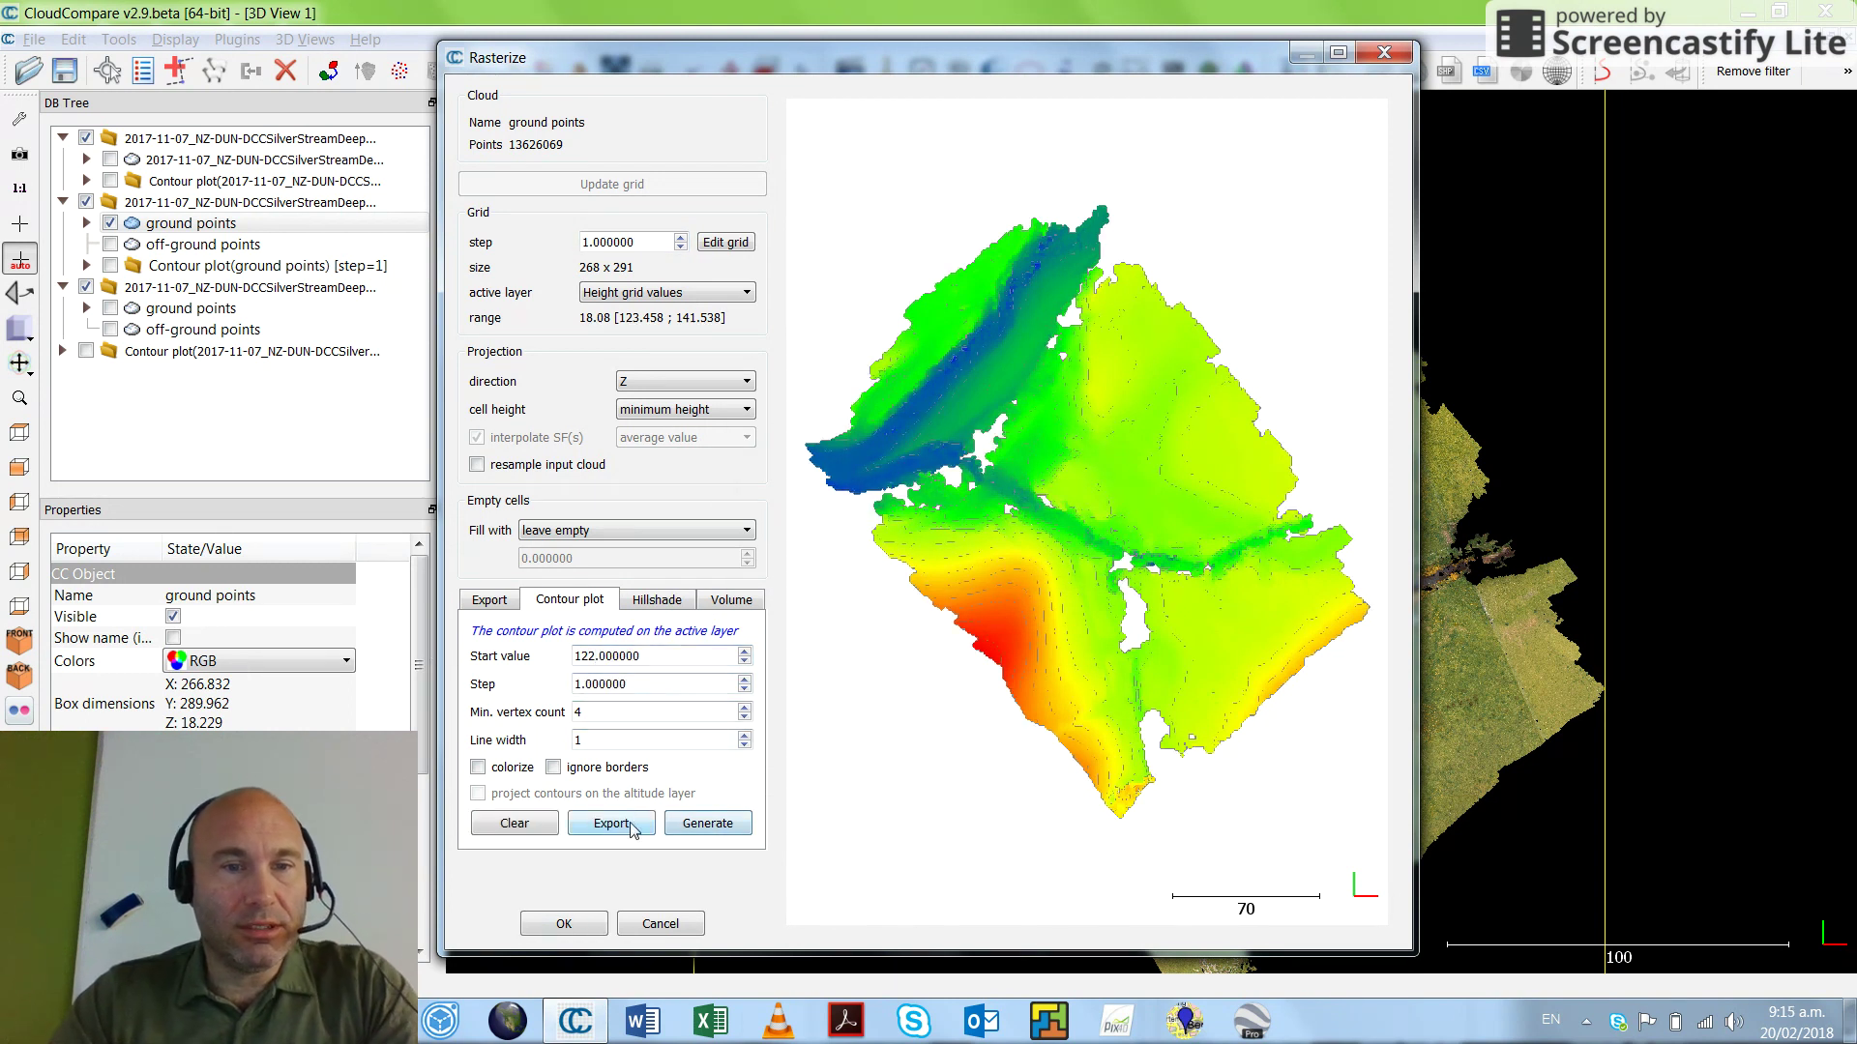
pyautogui.click(564, 924)
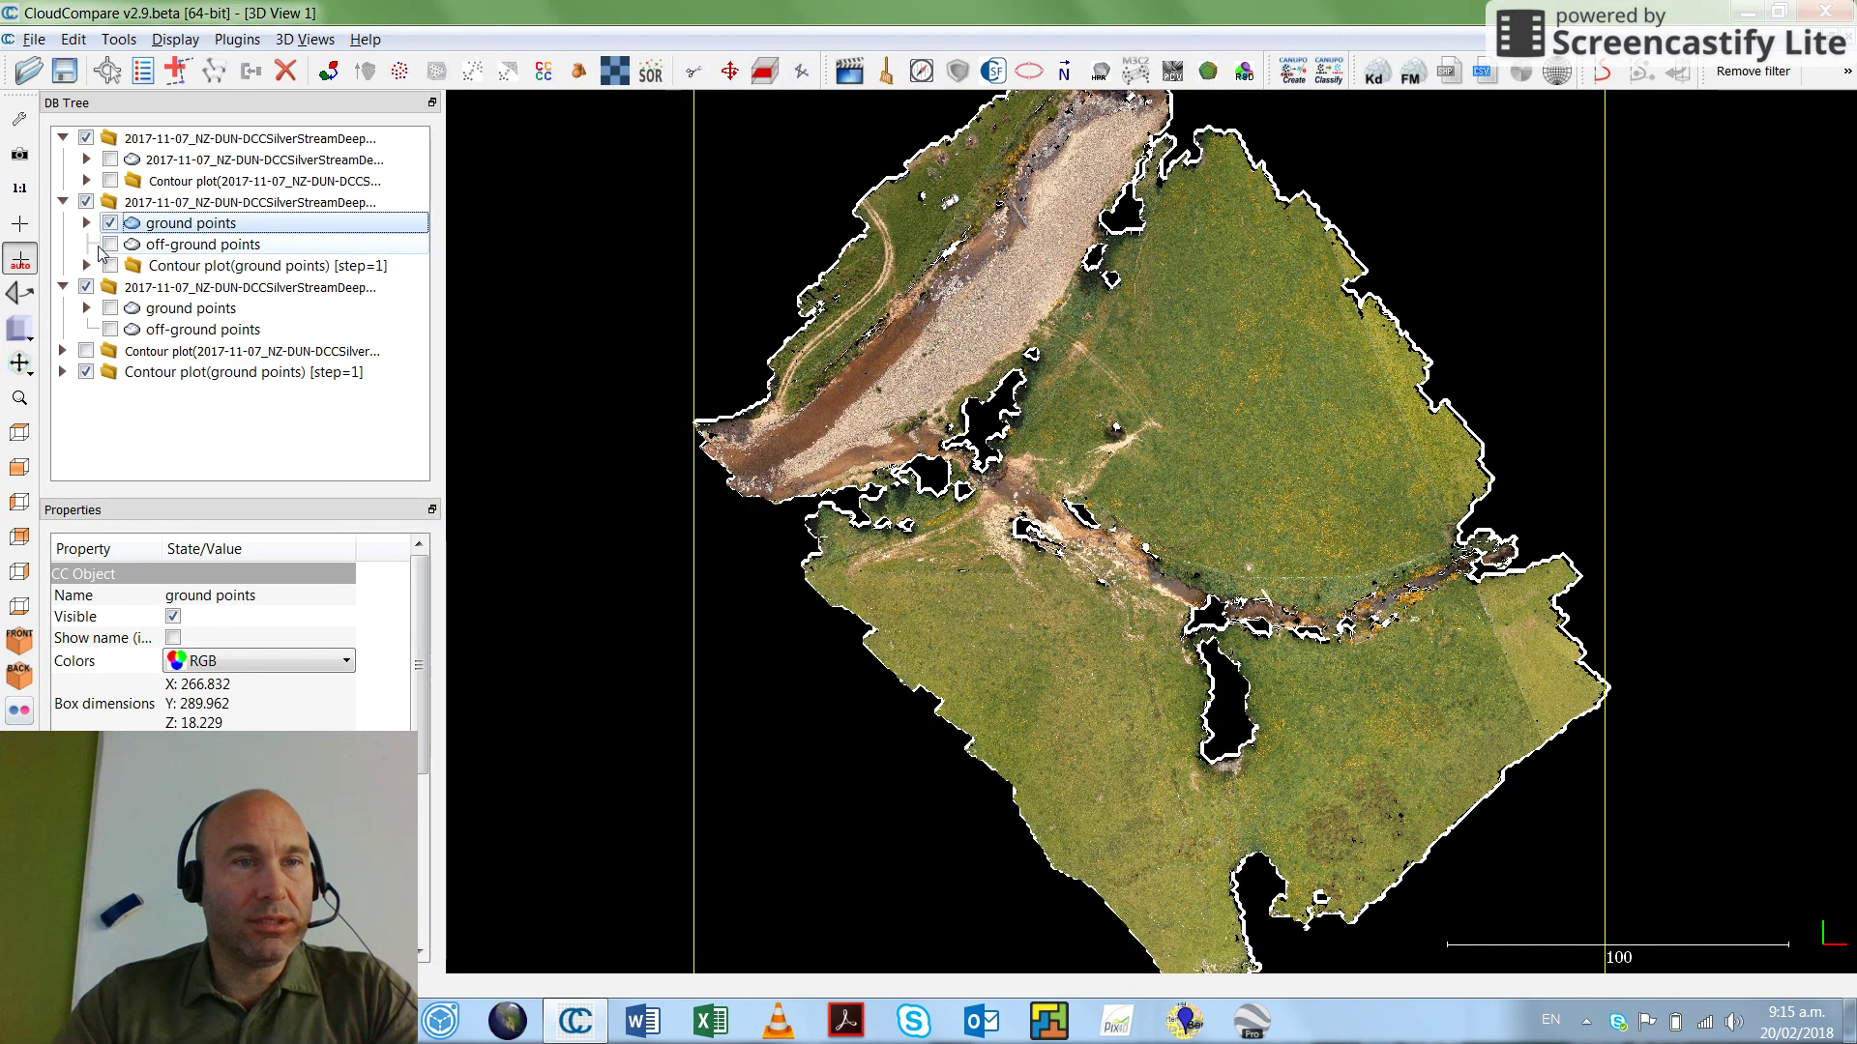
pyautogui.click(110, 223)
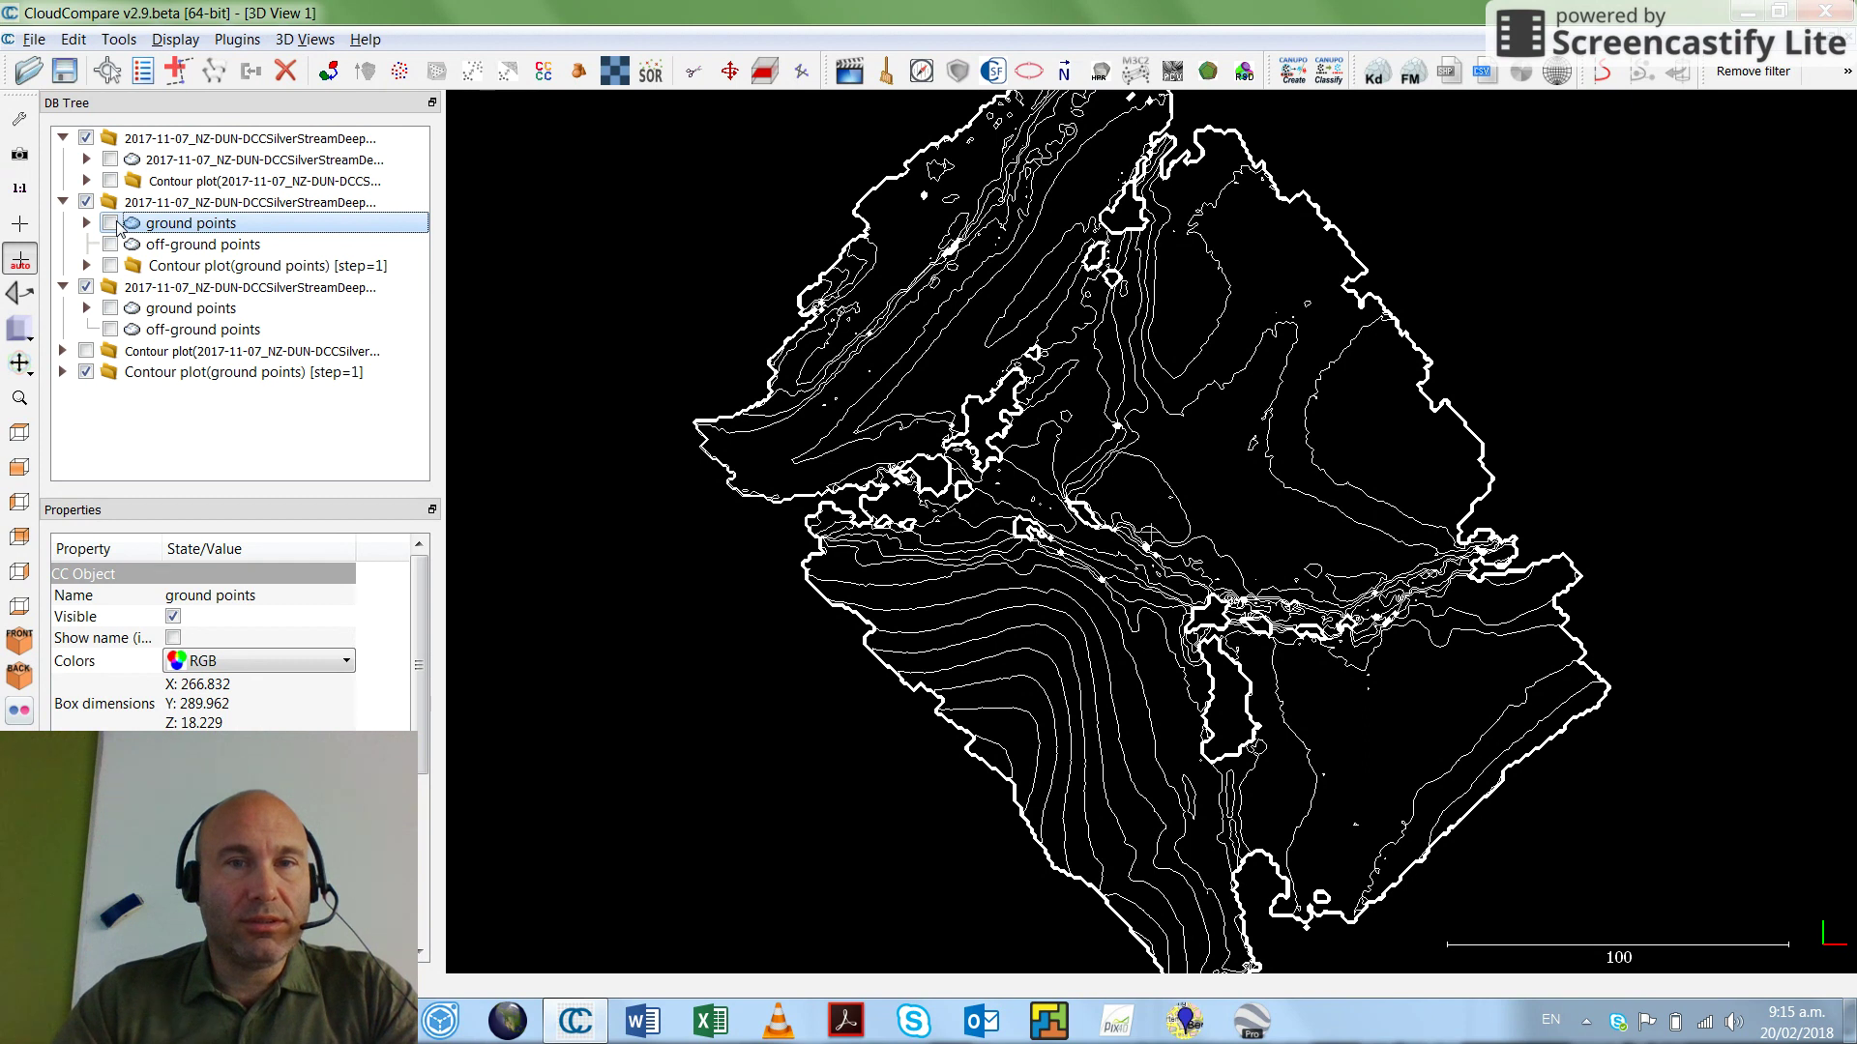
pyautogui.click(116, 223)
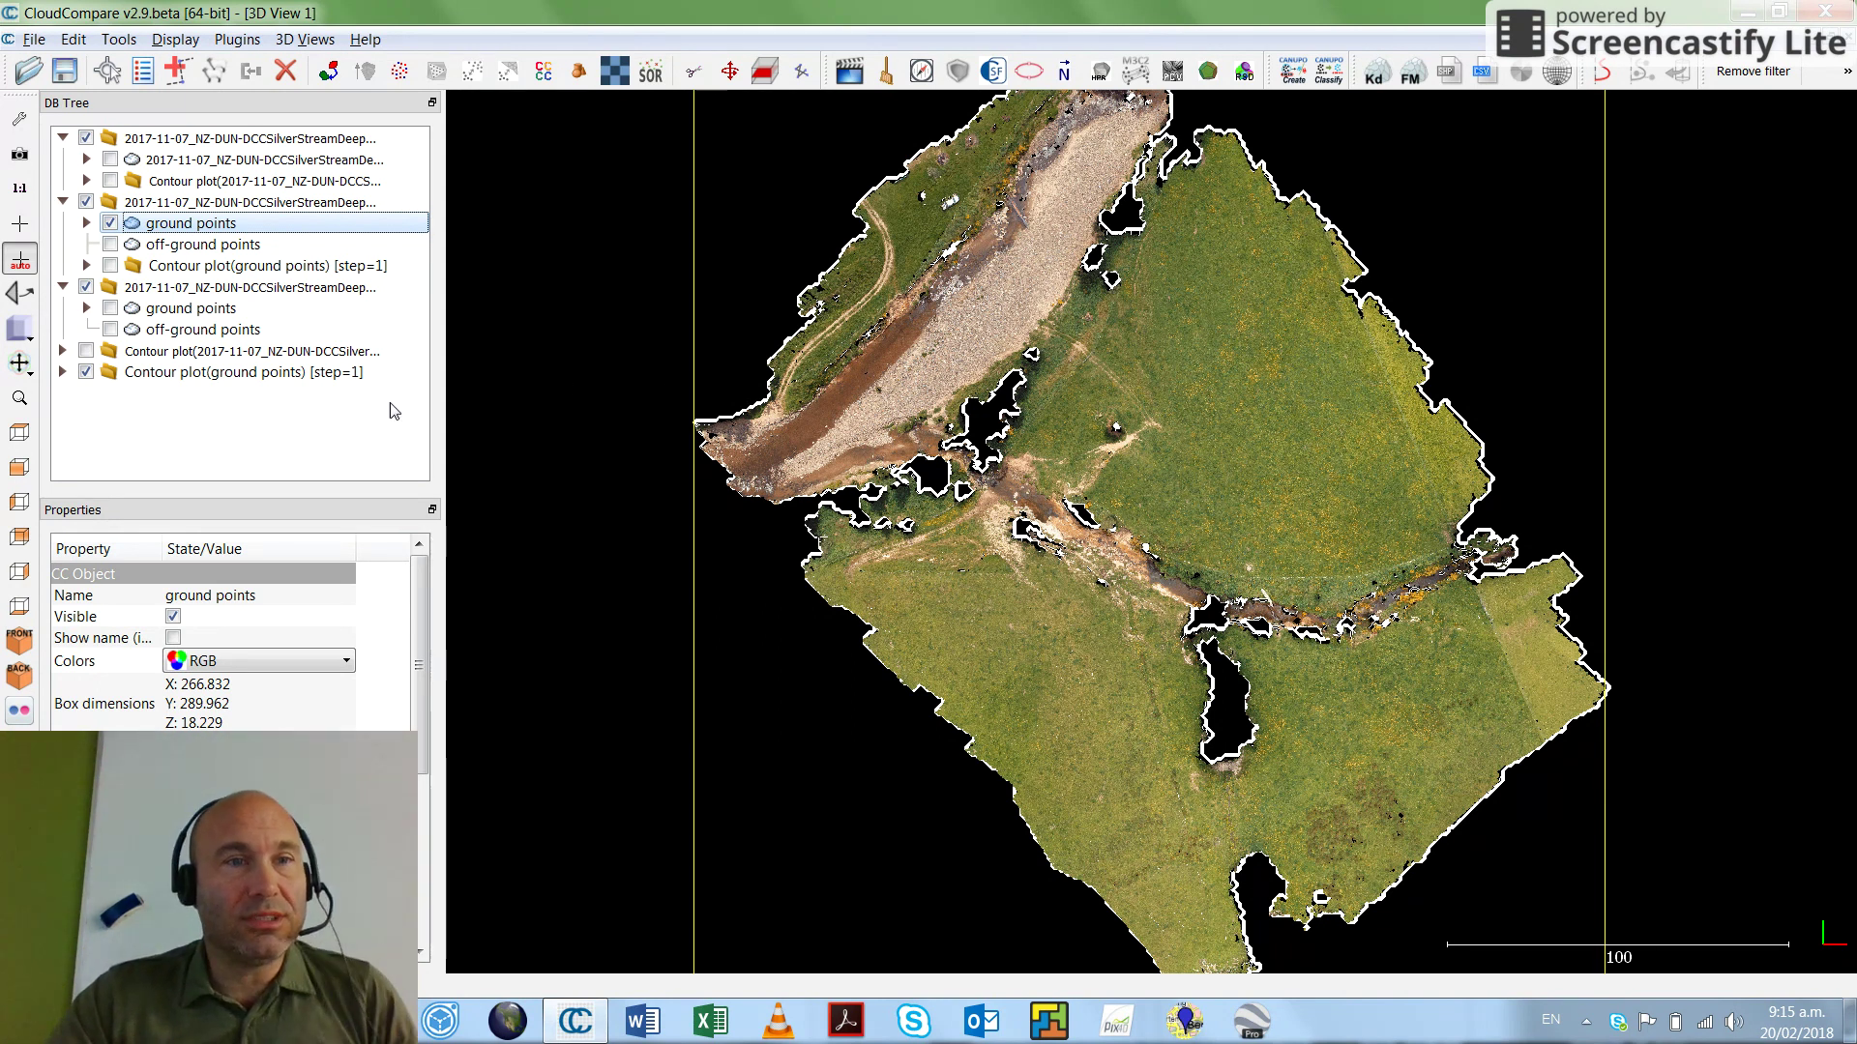
pyautogui.click(181, 373)
pyautogui.press('Delete')
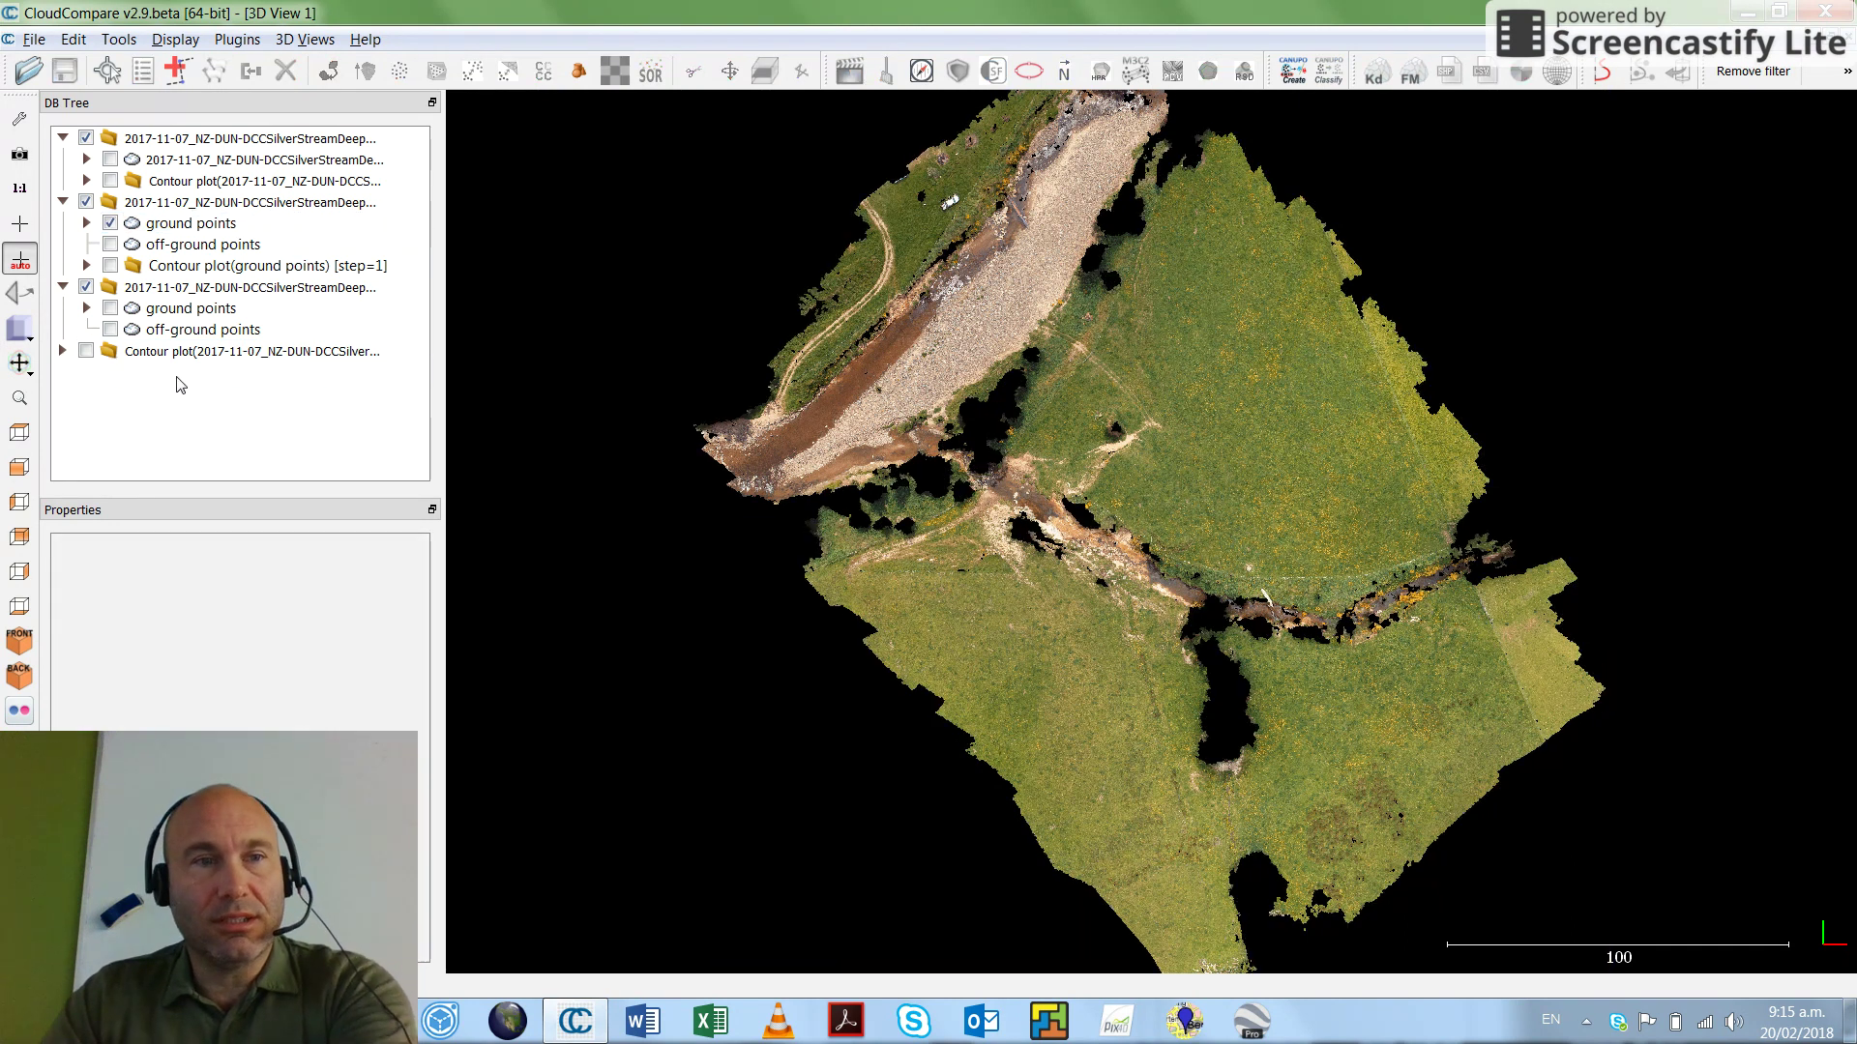
# Step: Rasterize the ground points into a height grid with empty cells filled by interpolation
pyautogui.click(181, 227)
pyautogui.click(131, 39)
pyautogui.moveTo(155, 88)
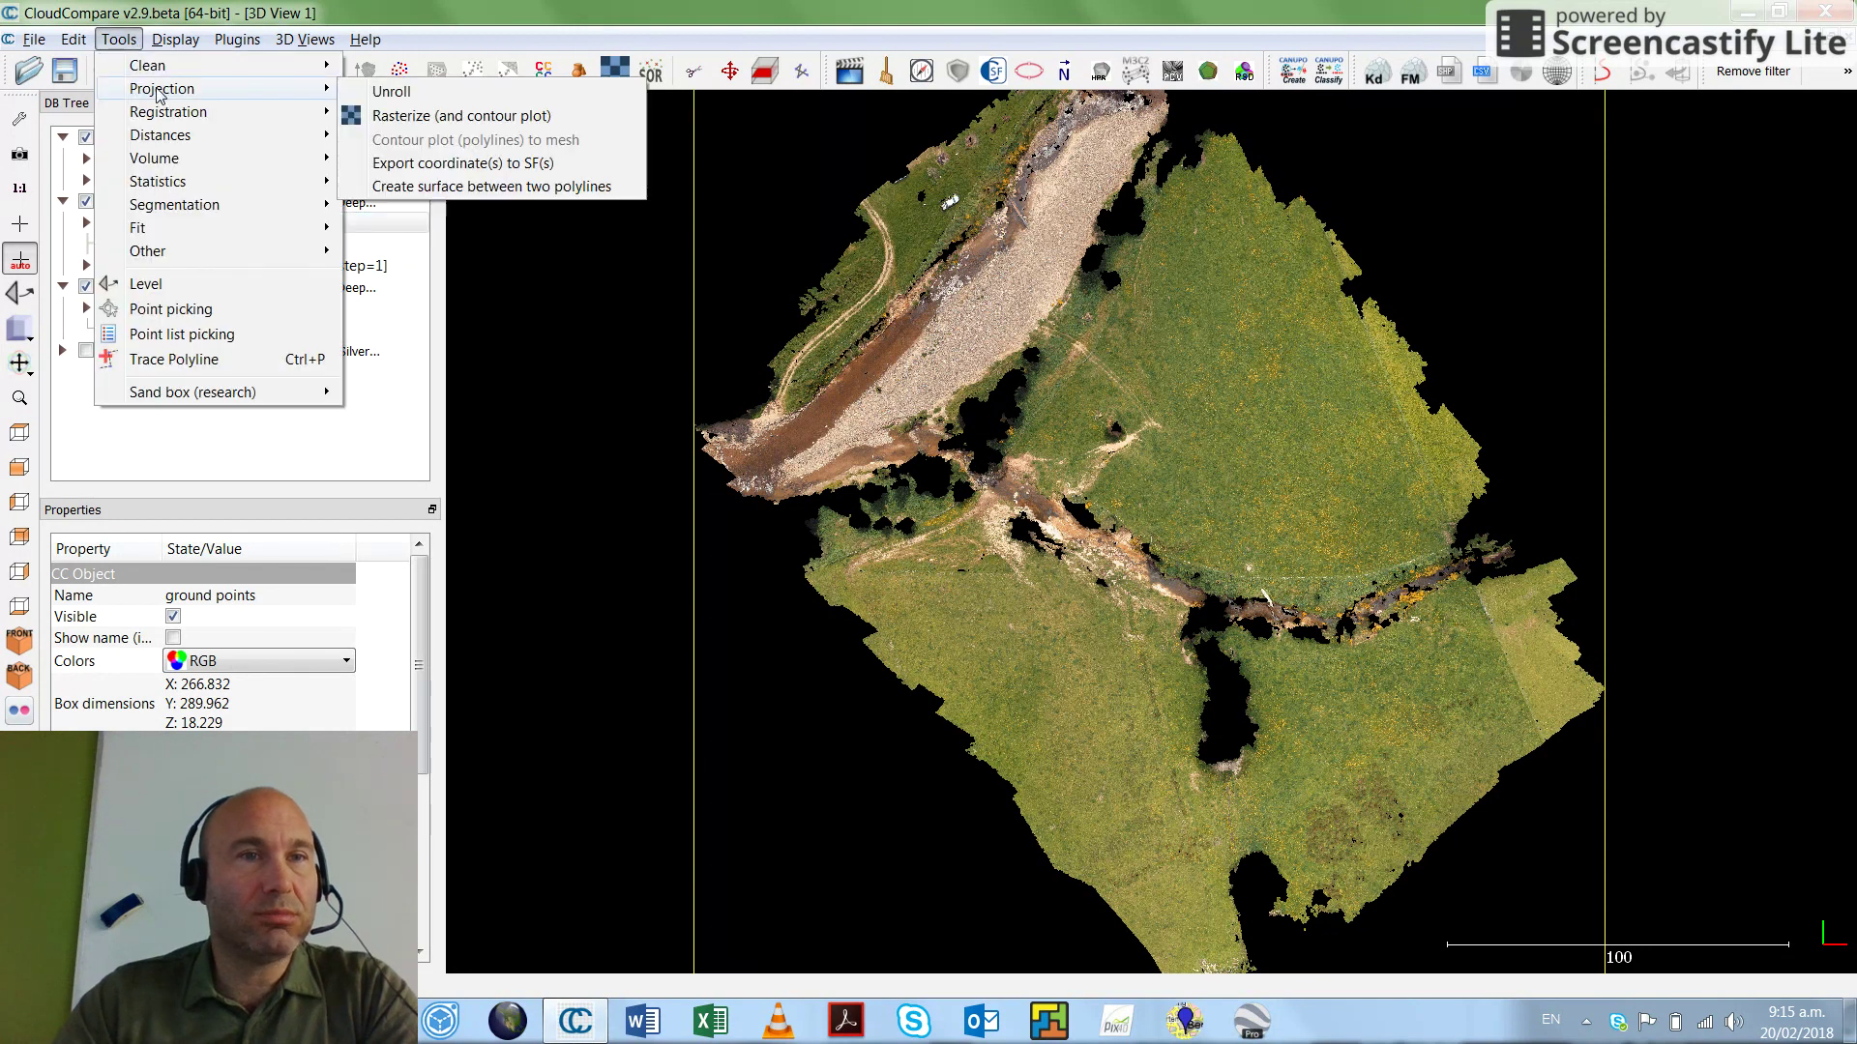
pyautogui.click(392, 112)
pyautogui.click(680, 193)
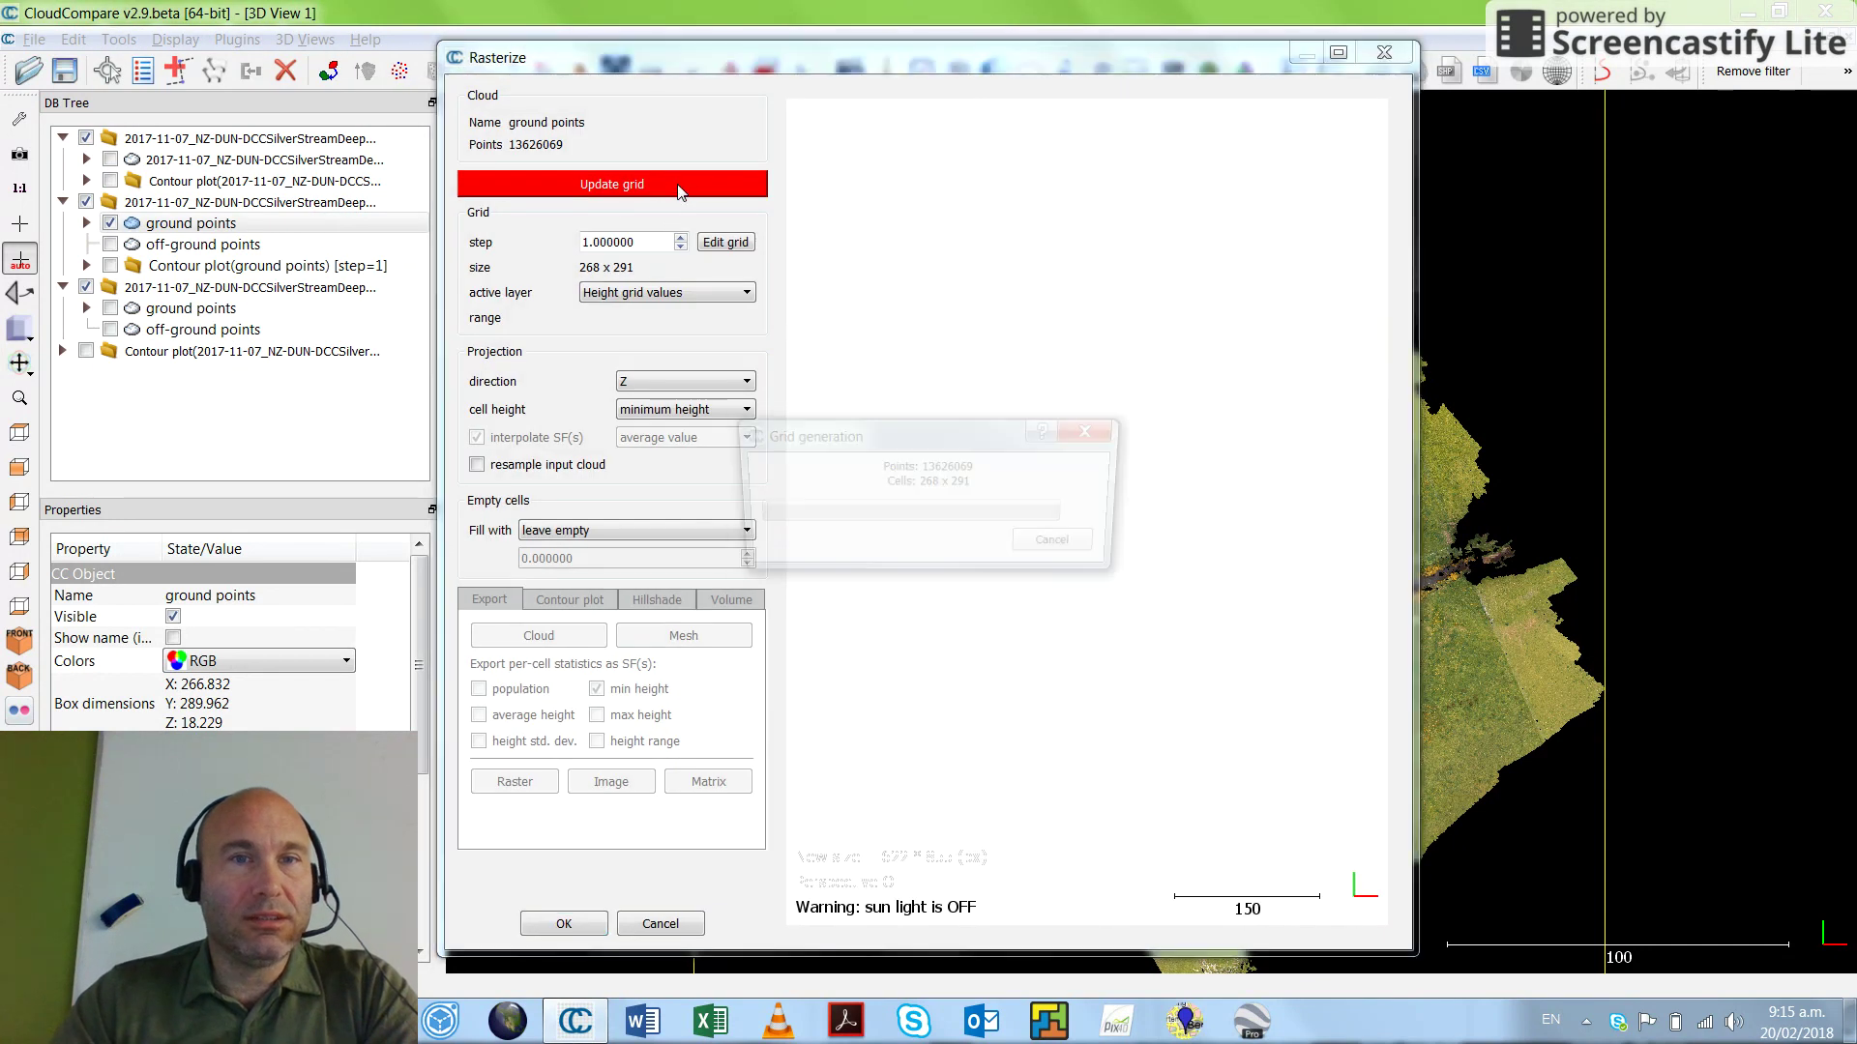
pyautogui.click(629, 533)
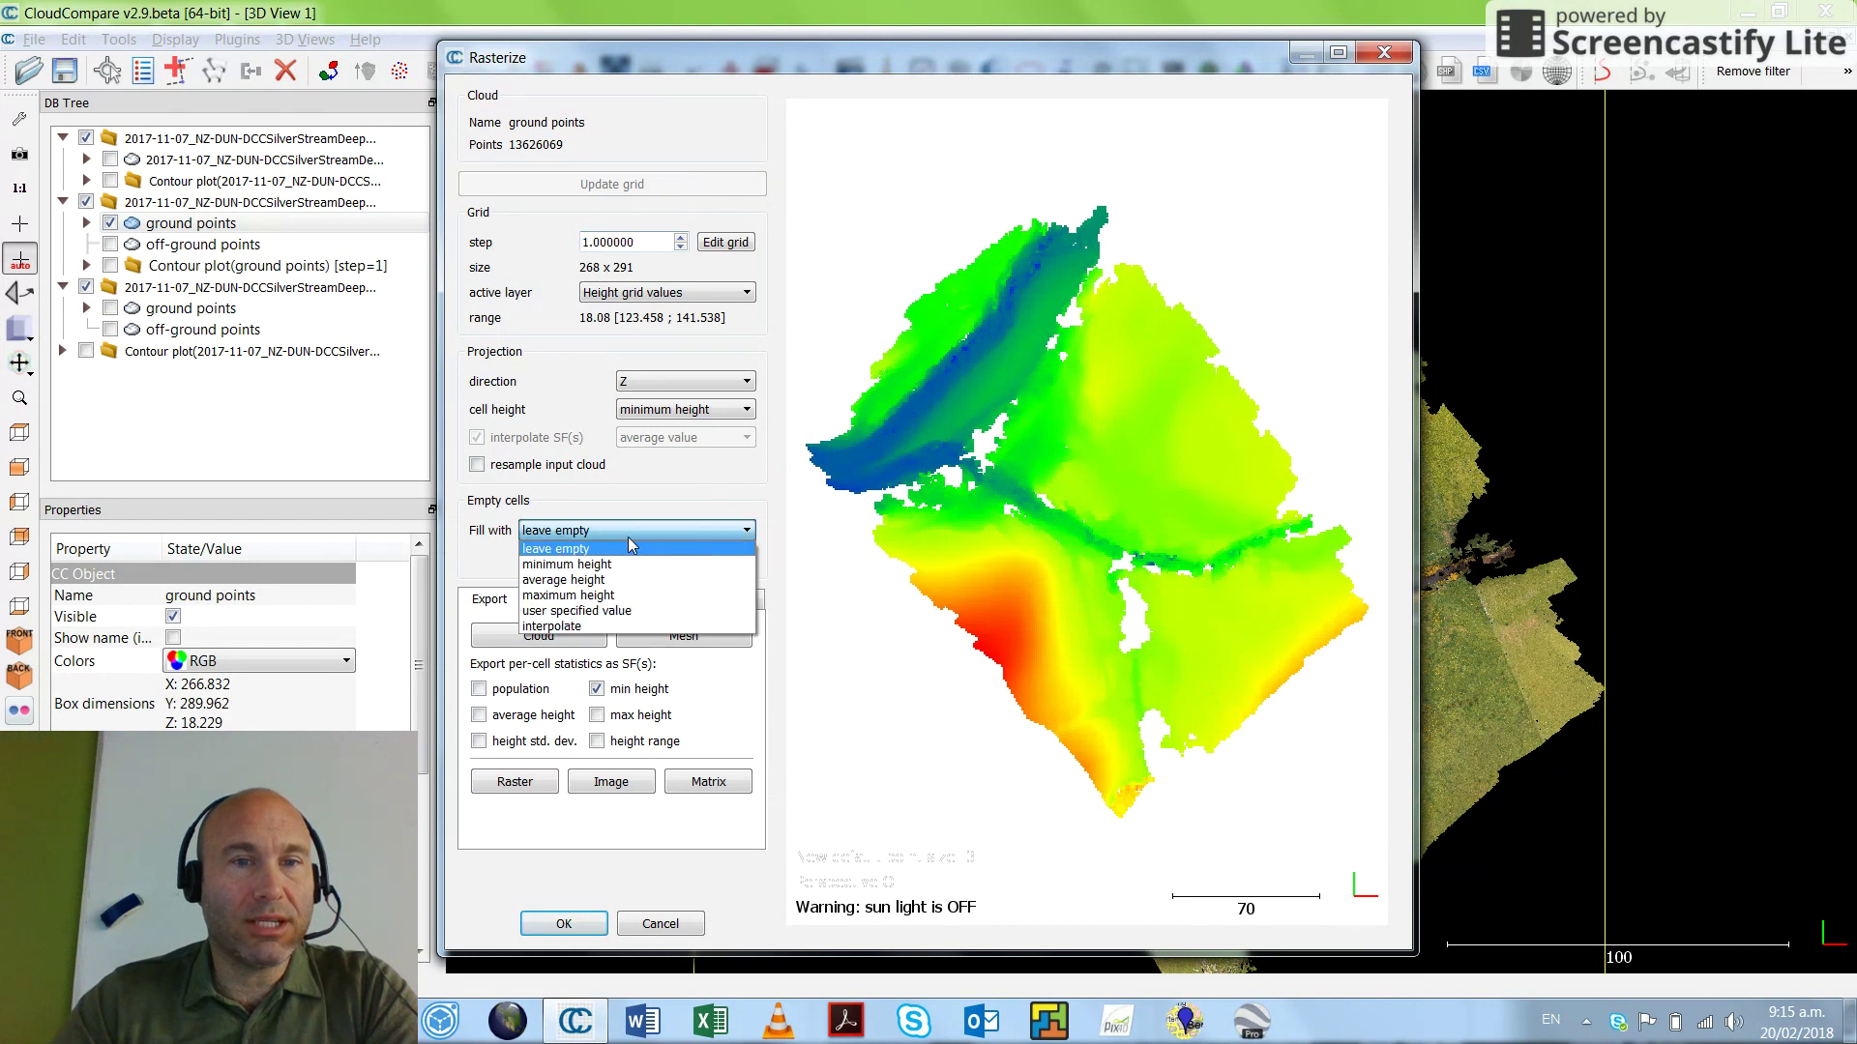
pyautogui.click(581, 629)
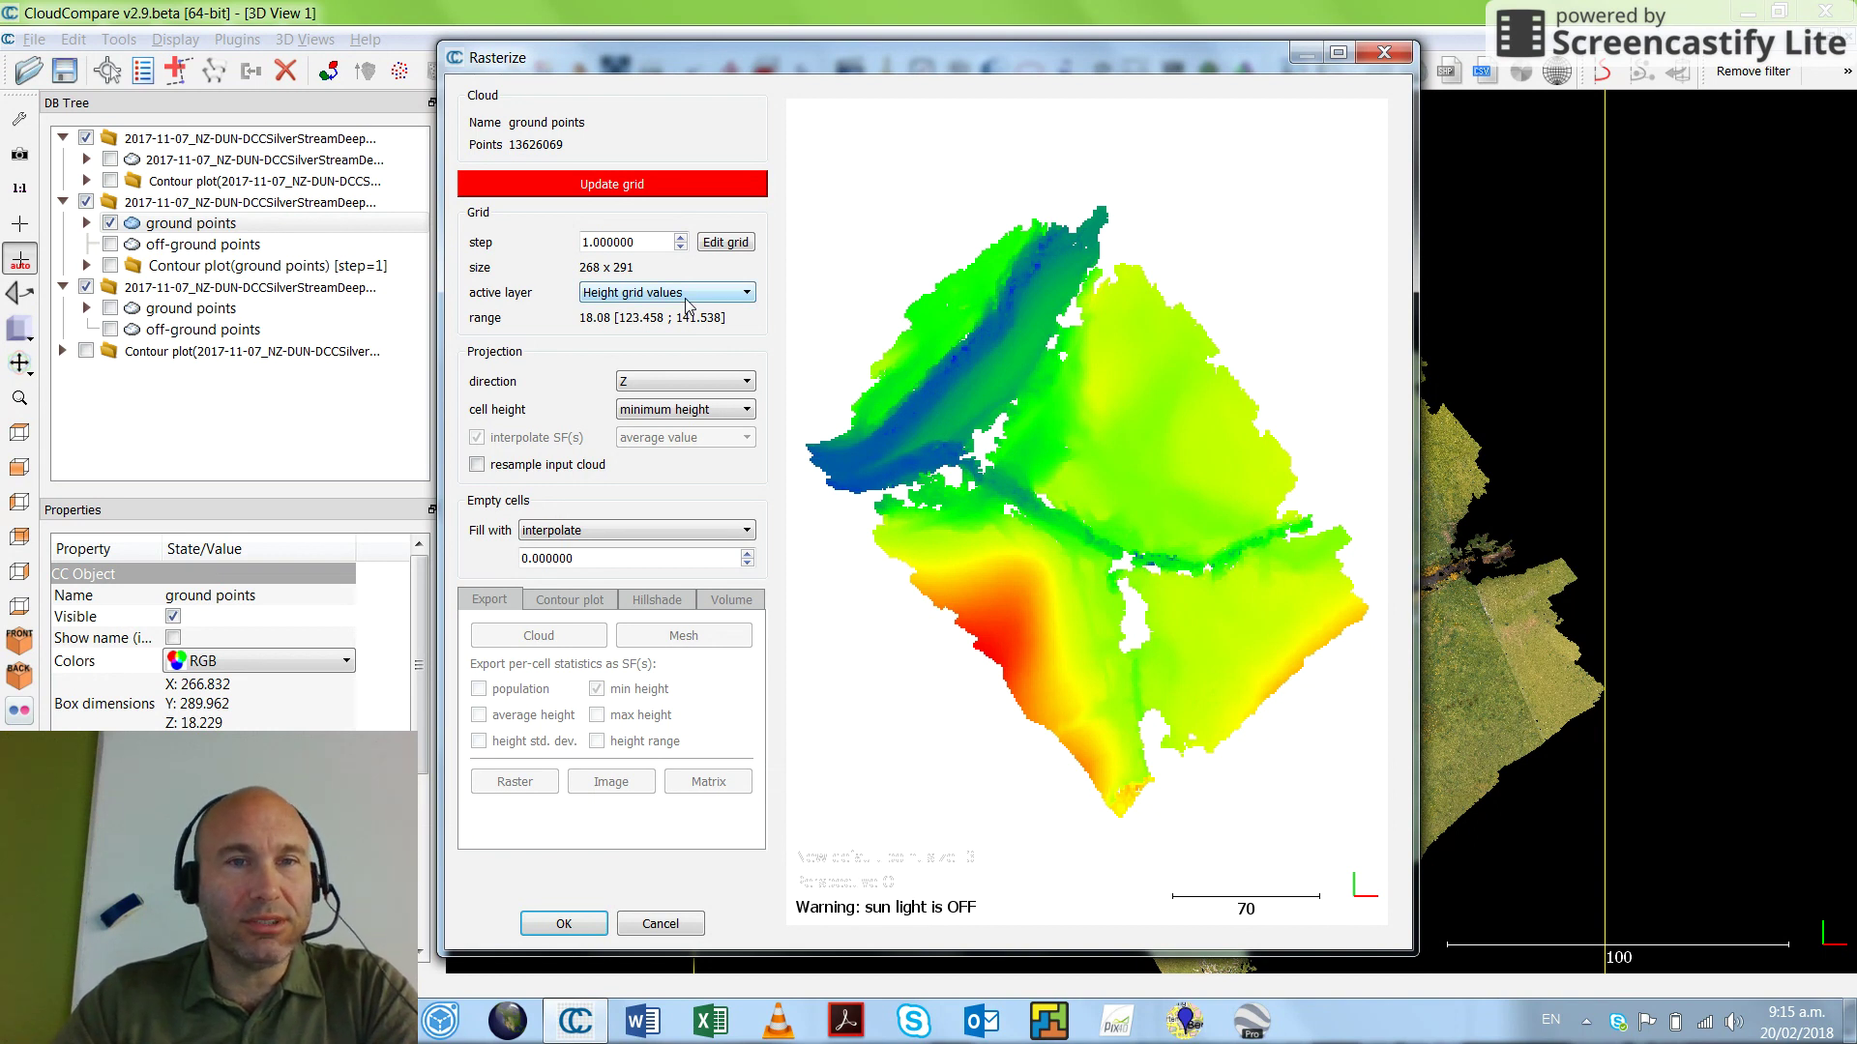
pyautogui.click(684, 187)
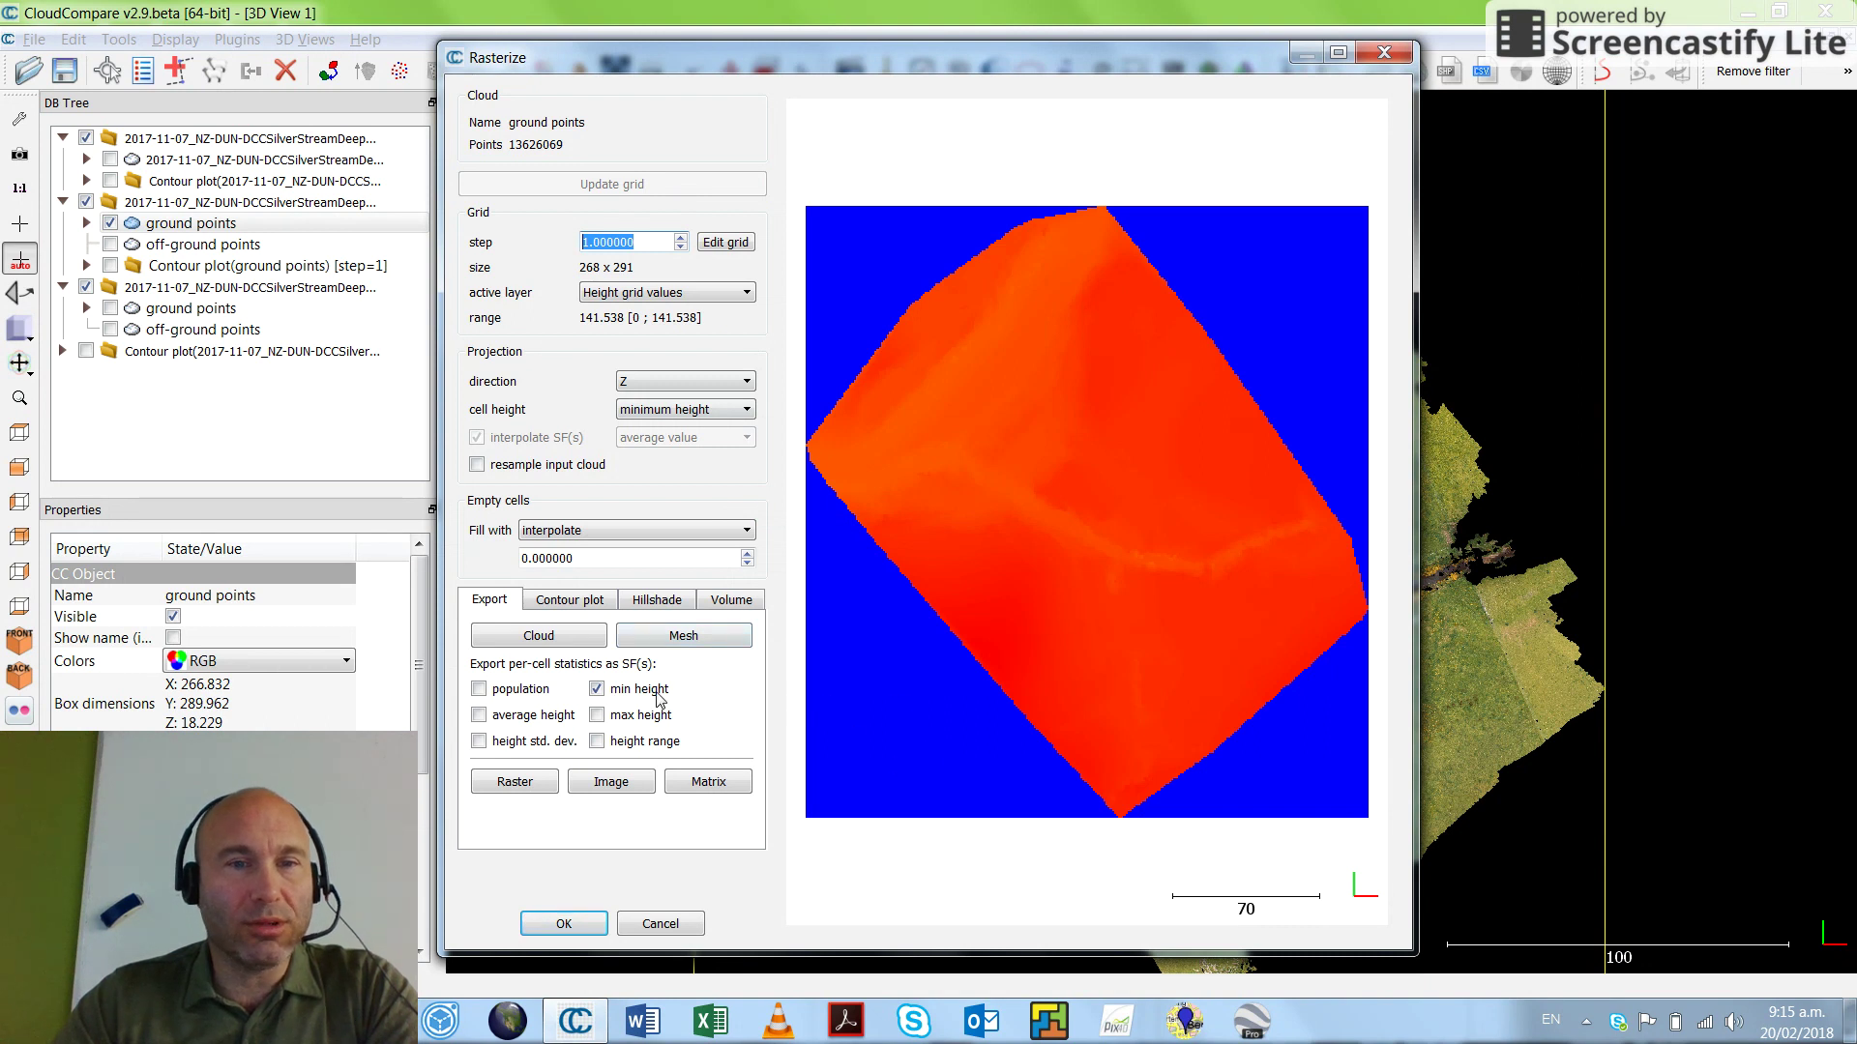
# Step: Generate contours from start 122 at step 1 and export them into the scene
pyautogui.click(573, 602)
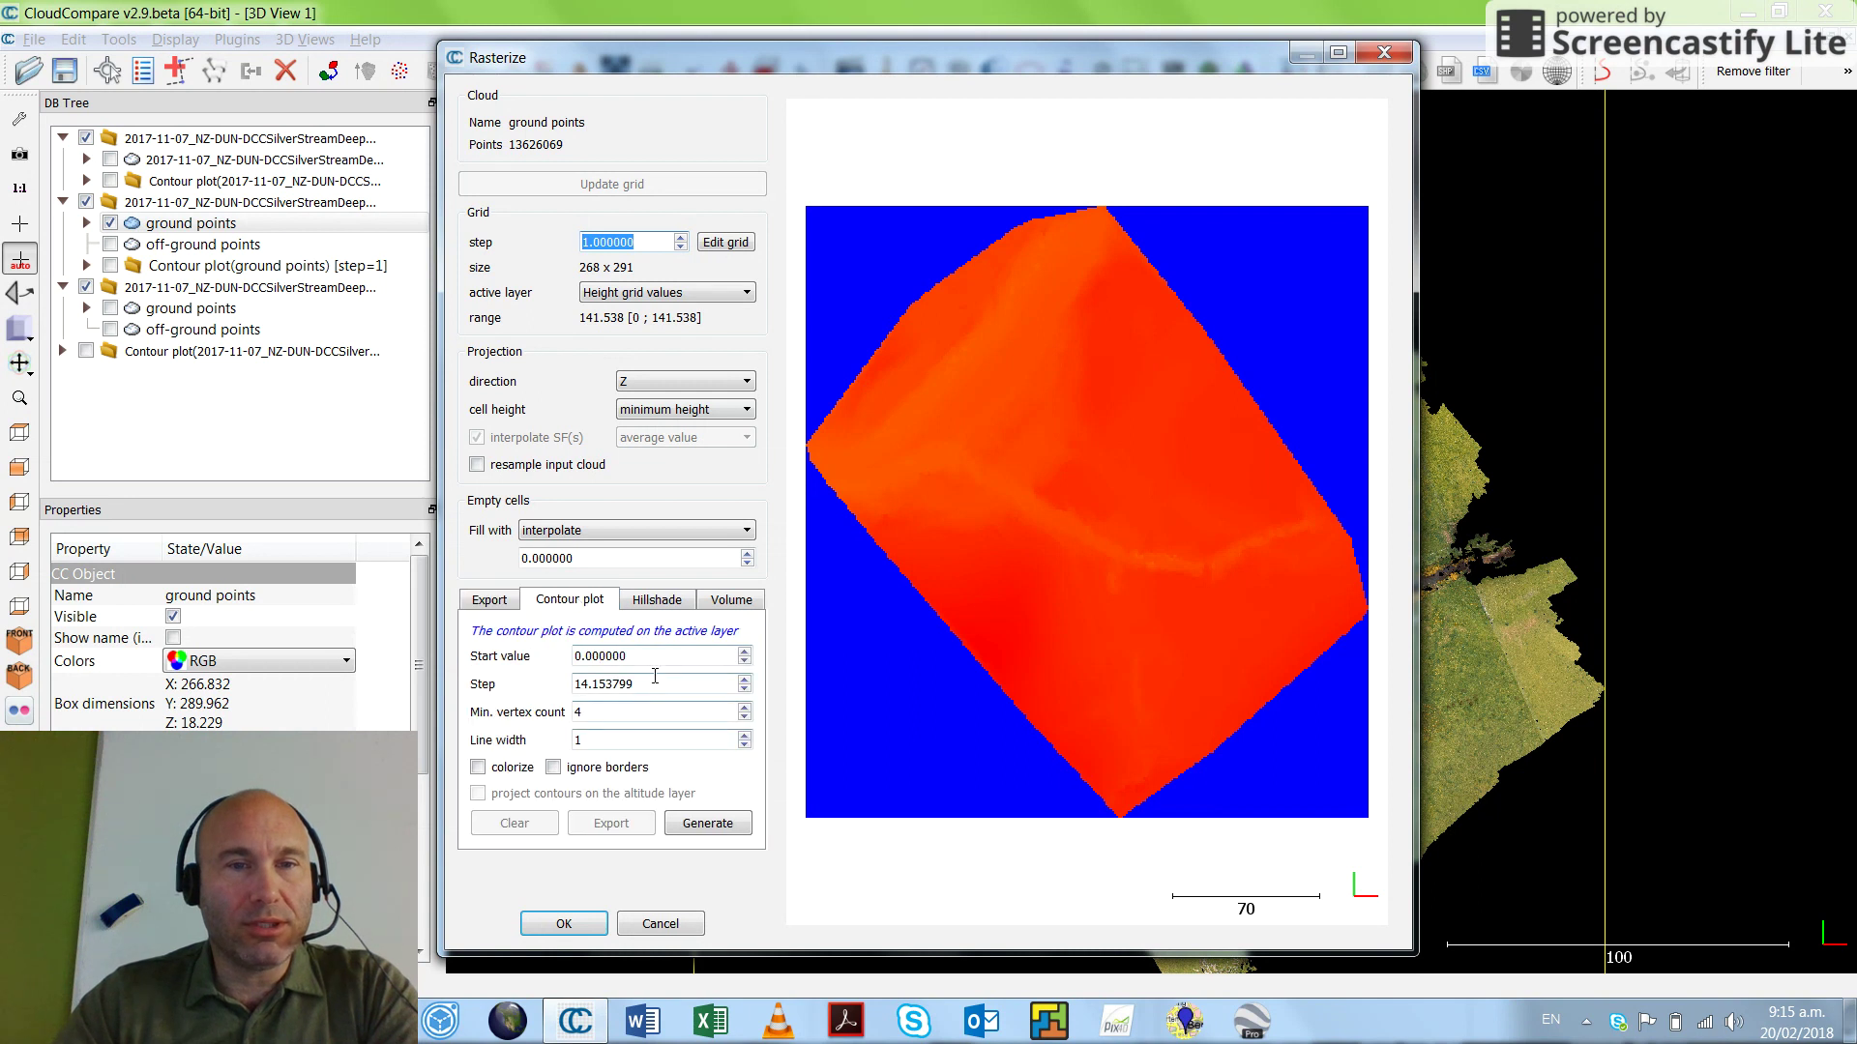
pyautogui.doubleClick(677, 650)
pyautogui.write('122')
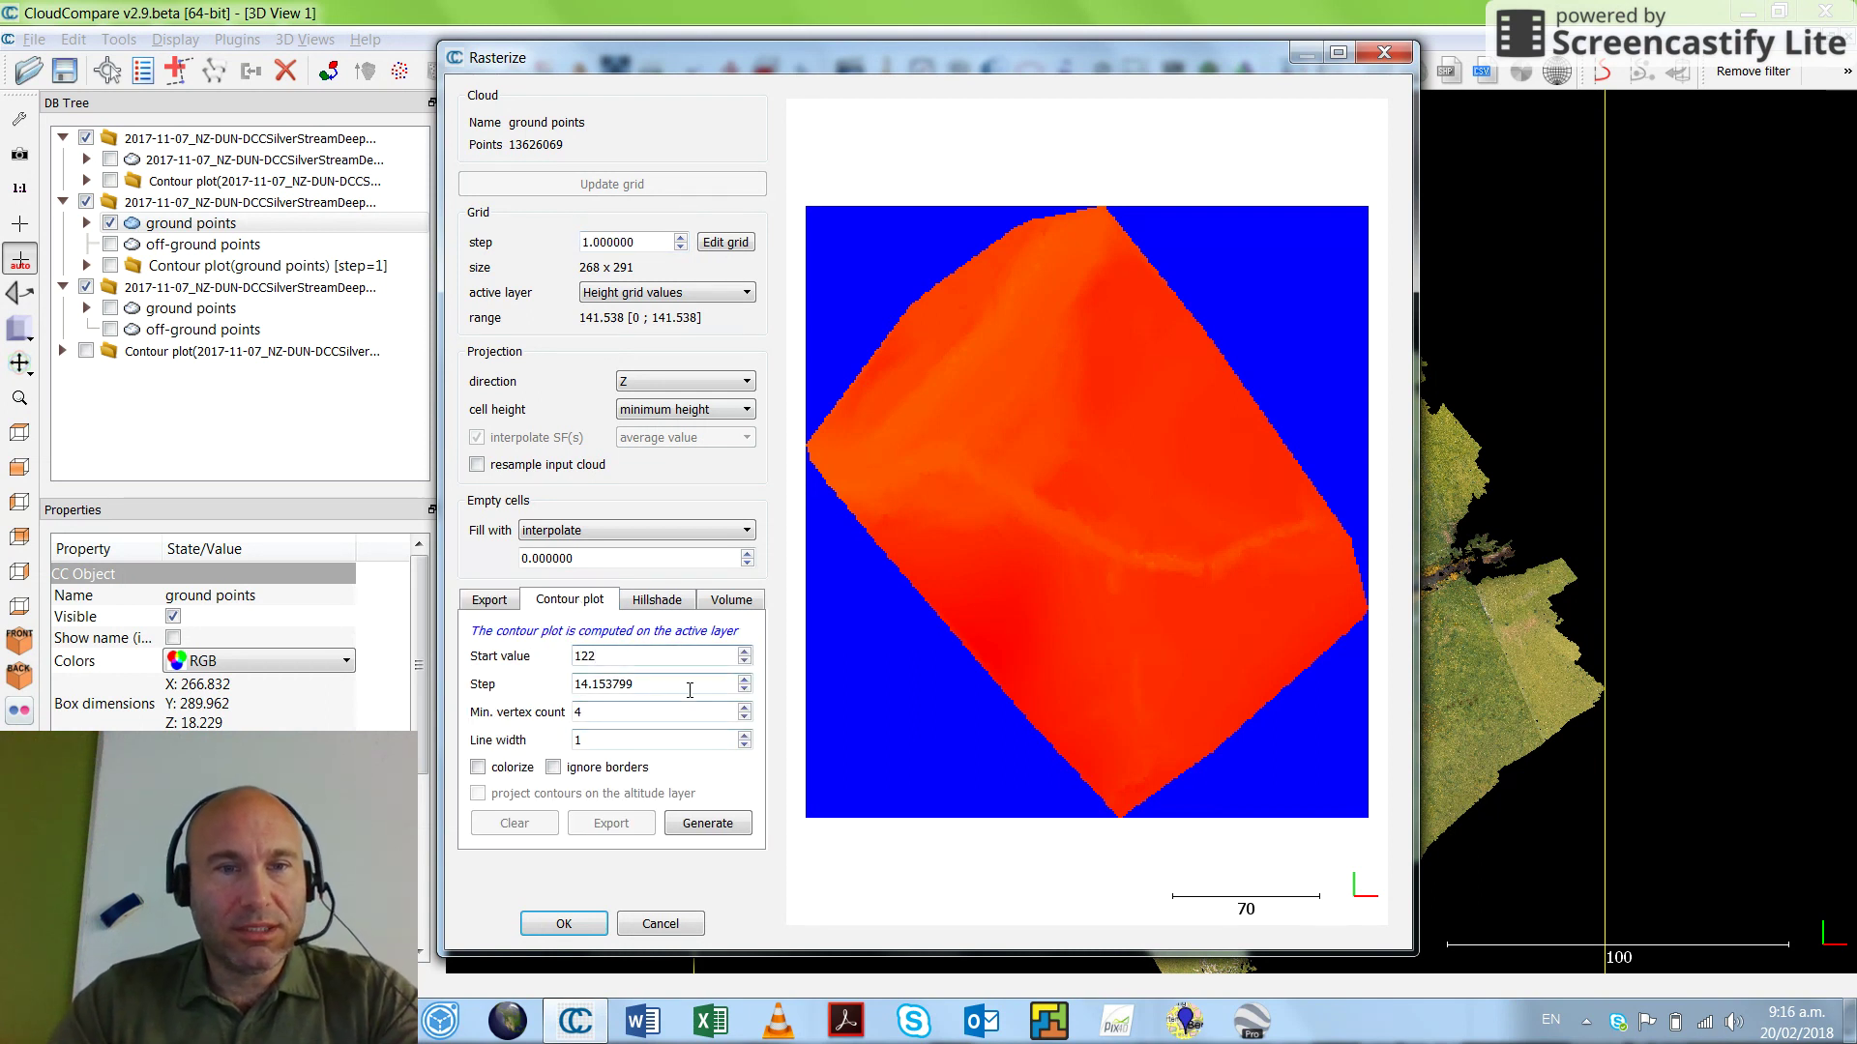
pyautogui.press('Tab')
pyautogui.write('1')
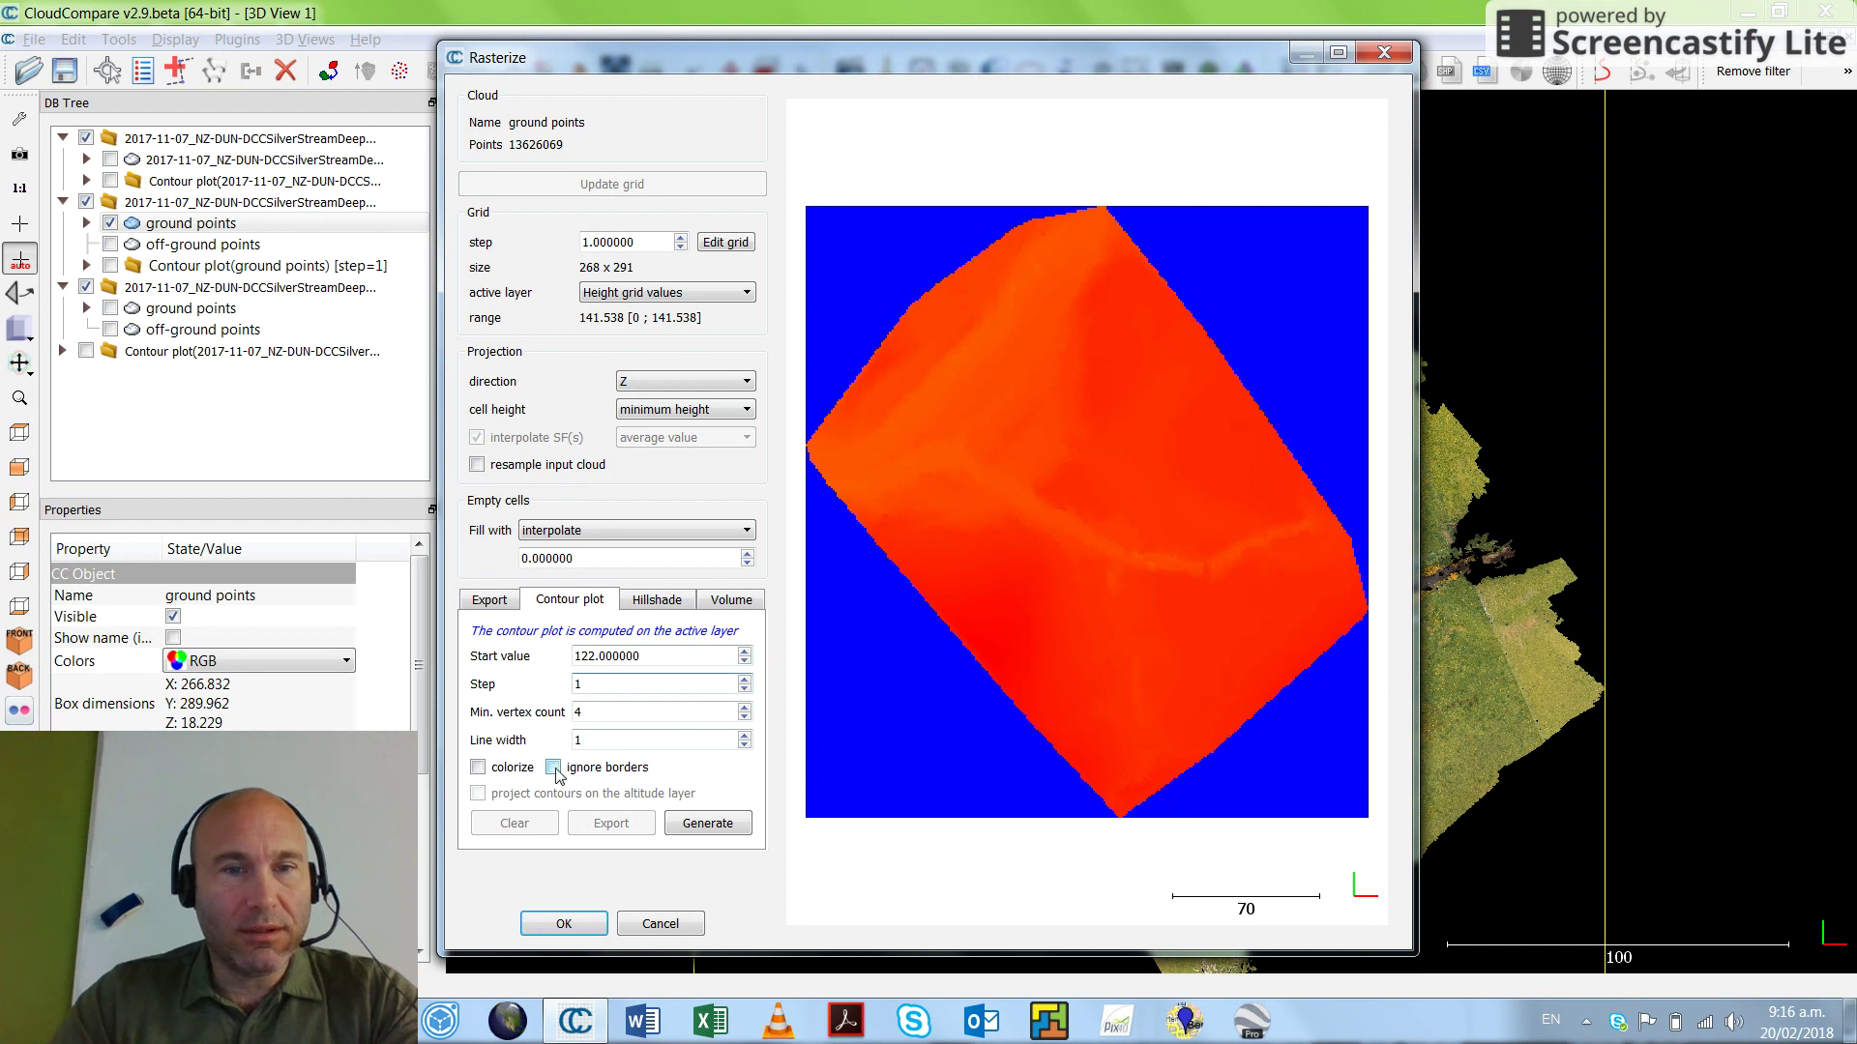
pyautogui.click(701, 828)
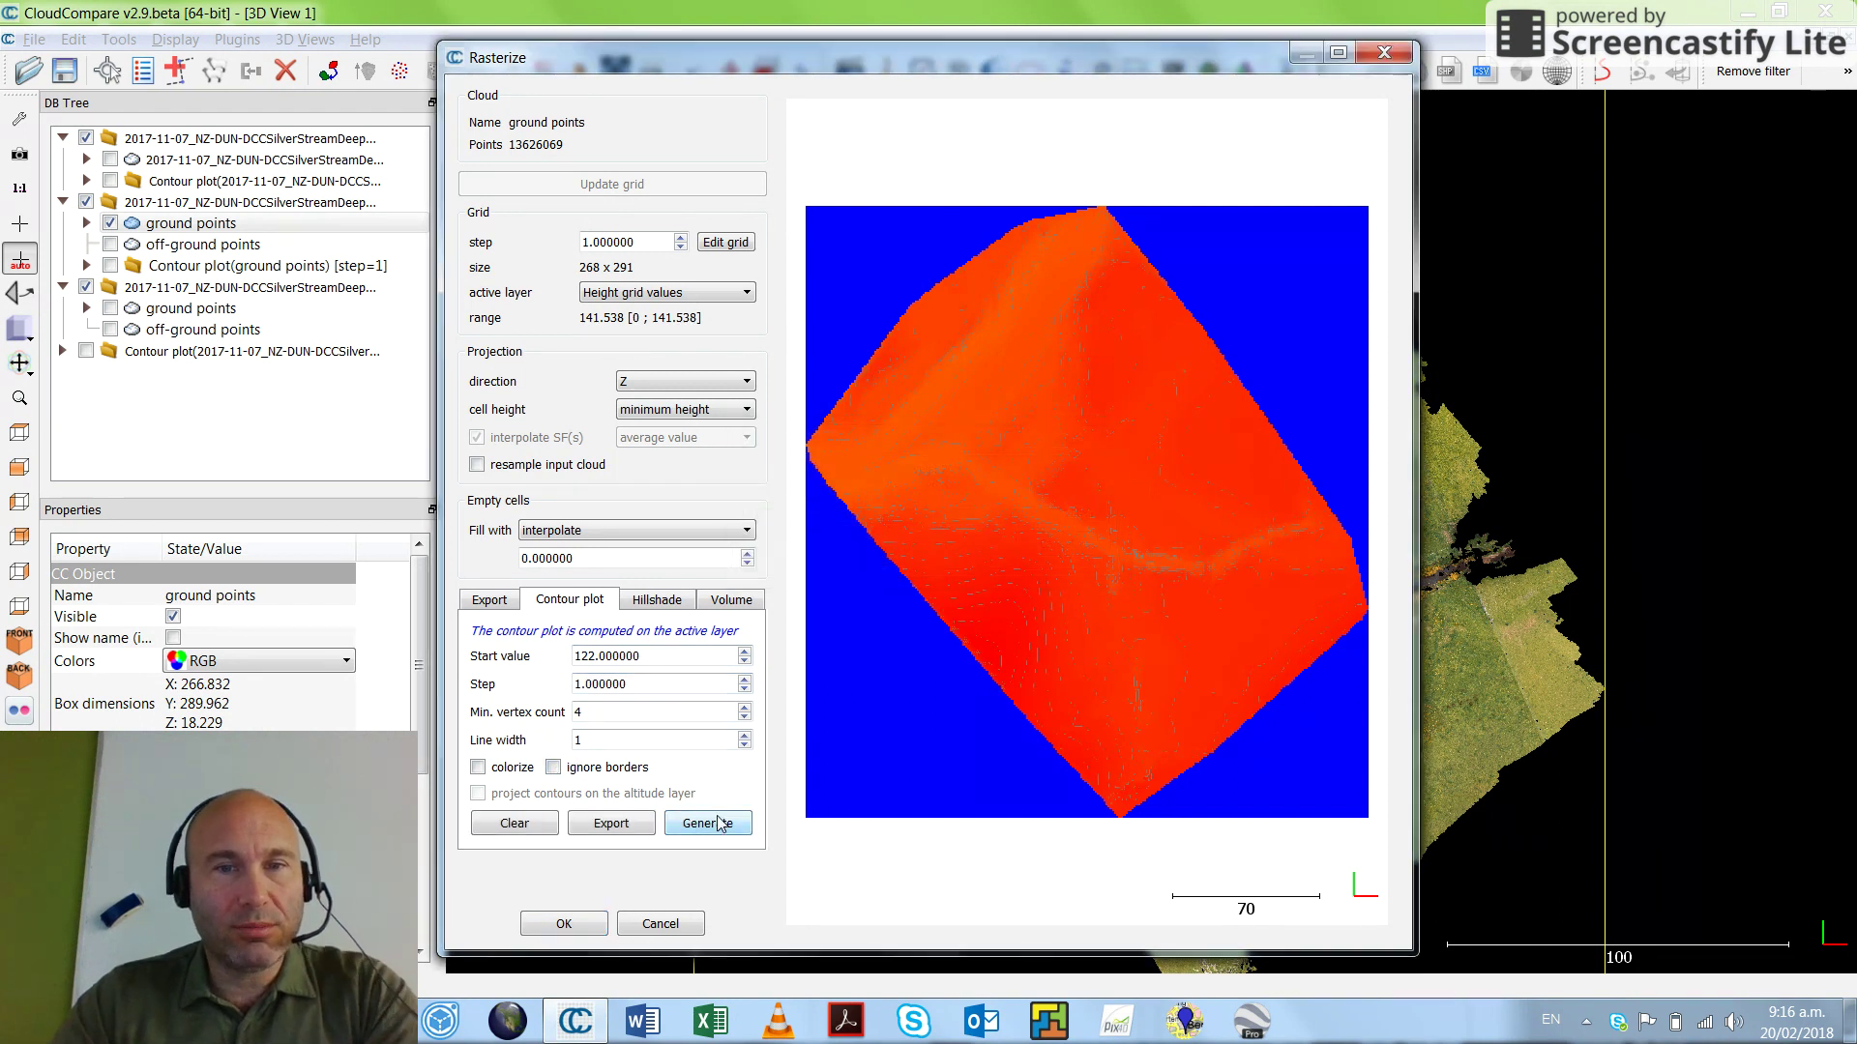
pyautogui.click(616, 828)
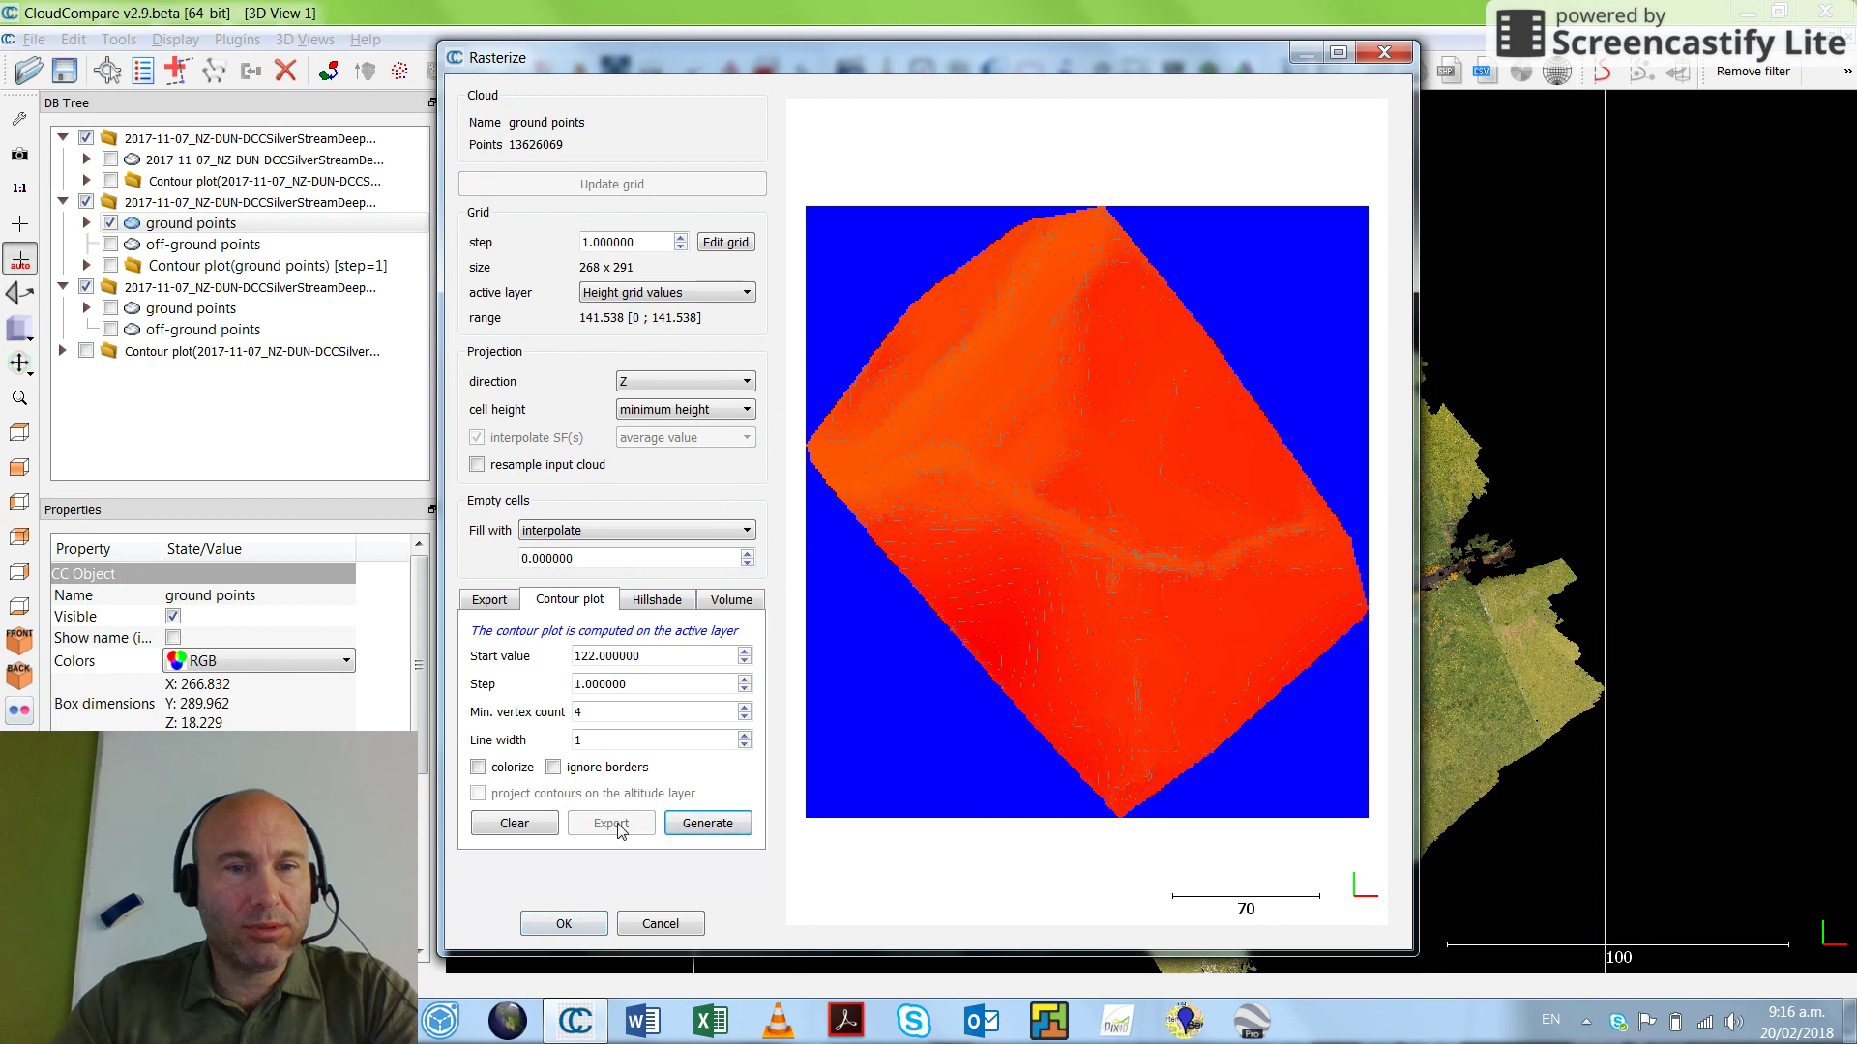
pyautogui.click(564, 924)
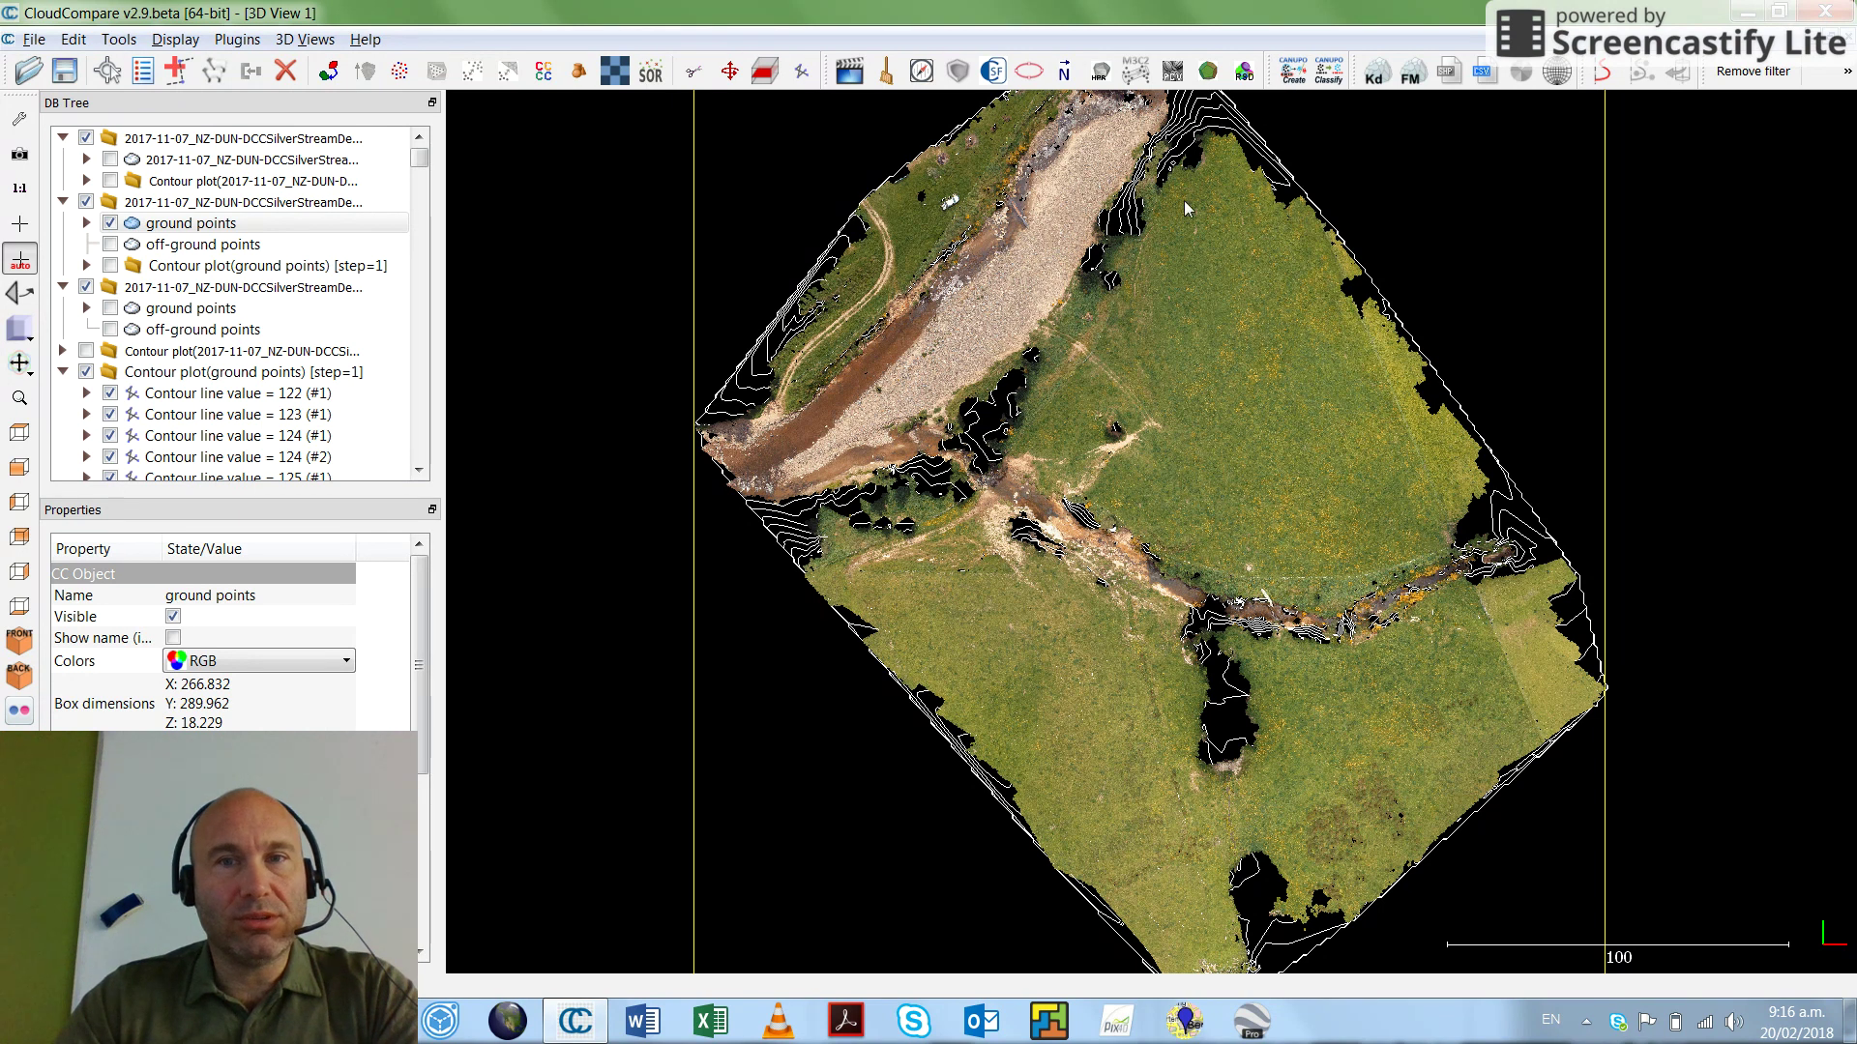
# Step: Hide the ground points and collapse the new contour plot's line list
pyautogui.click(139, 230)
pyautogui.click(109, 225)
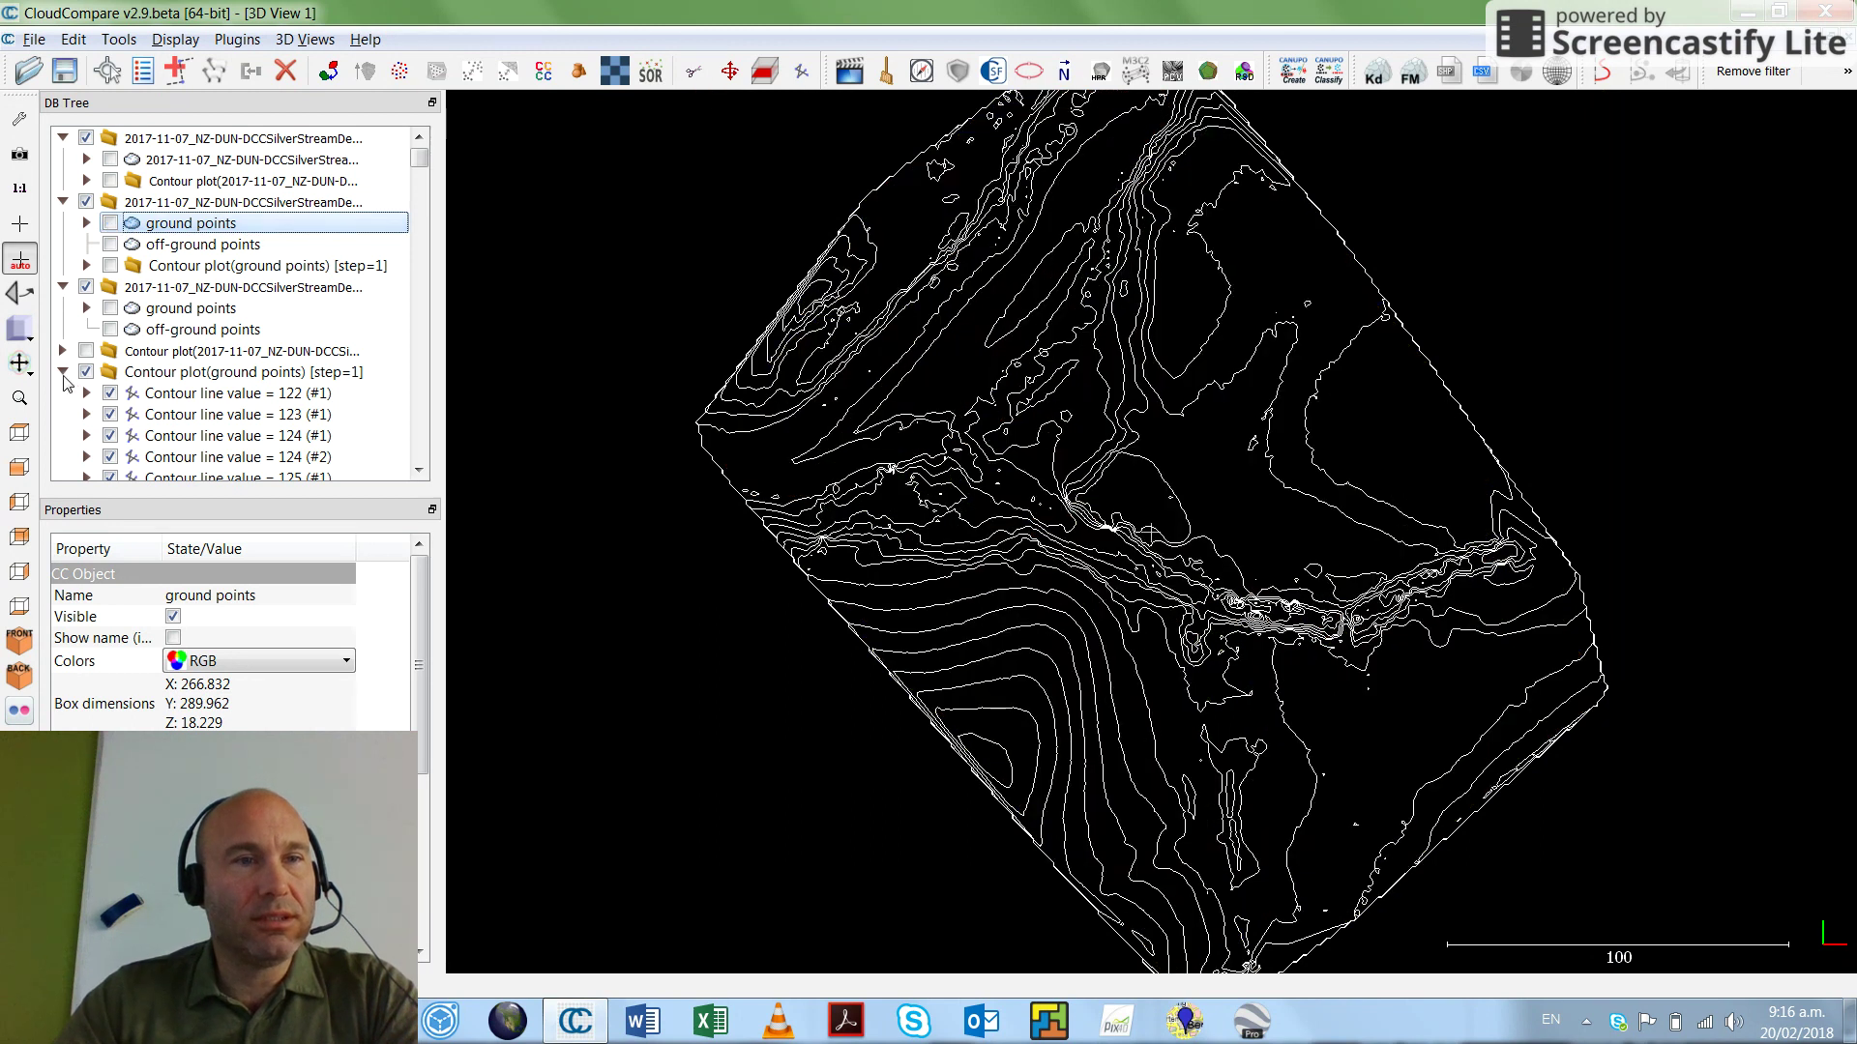
pyautogui.click(63, 373)
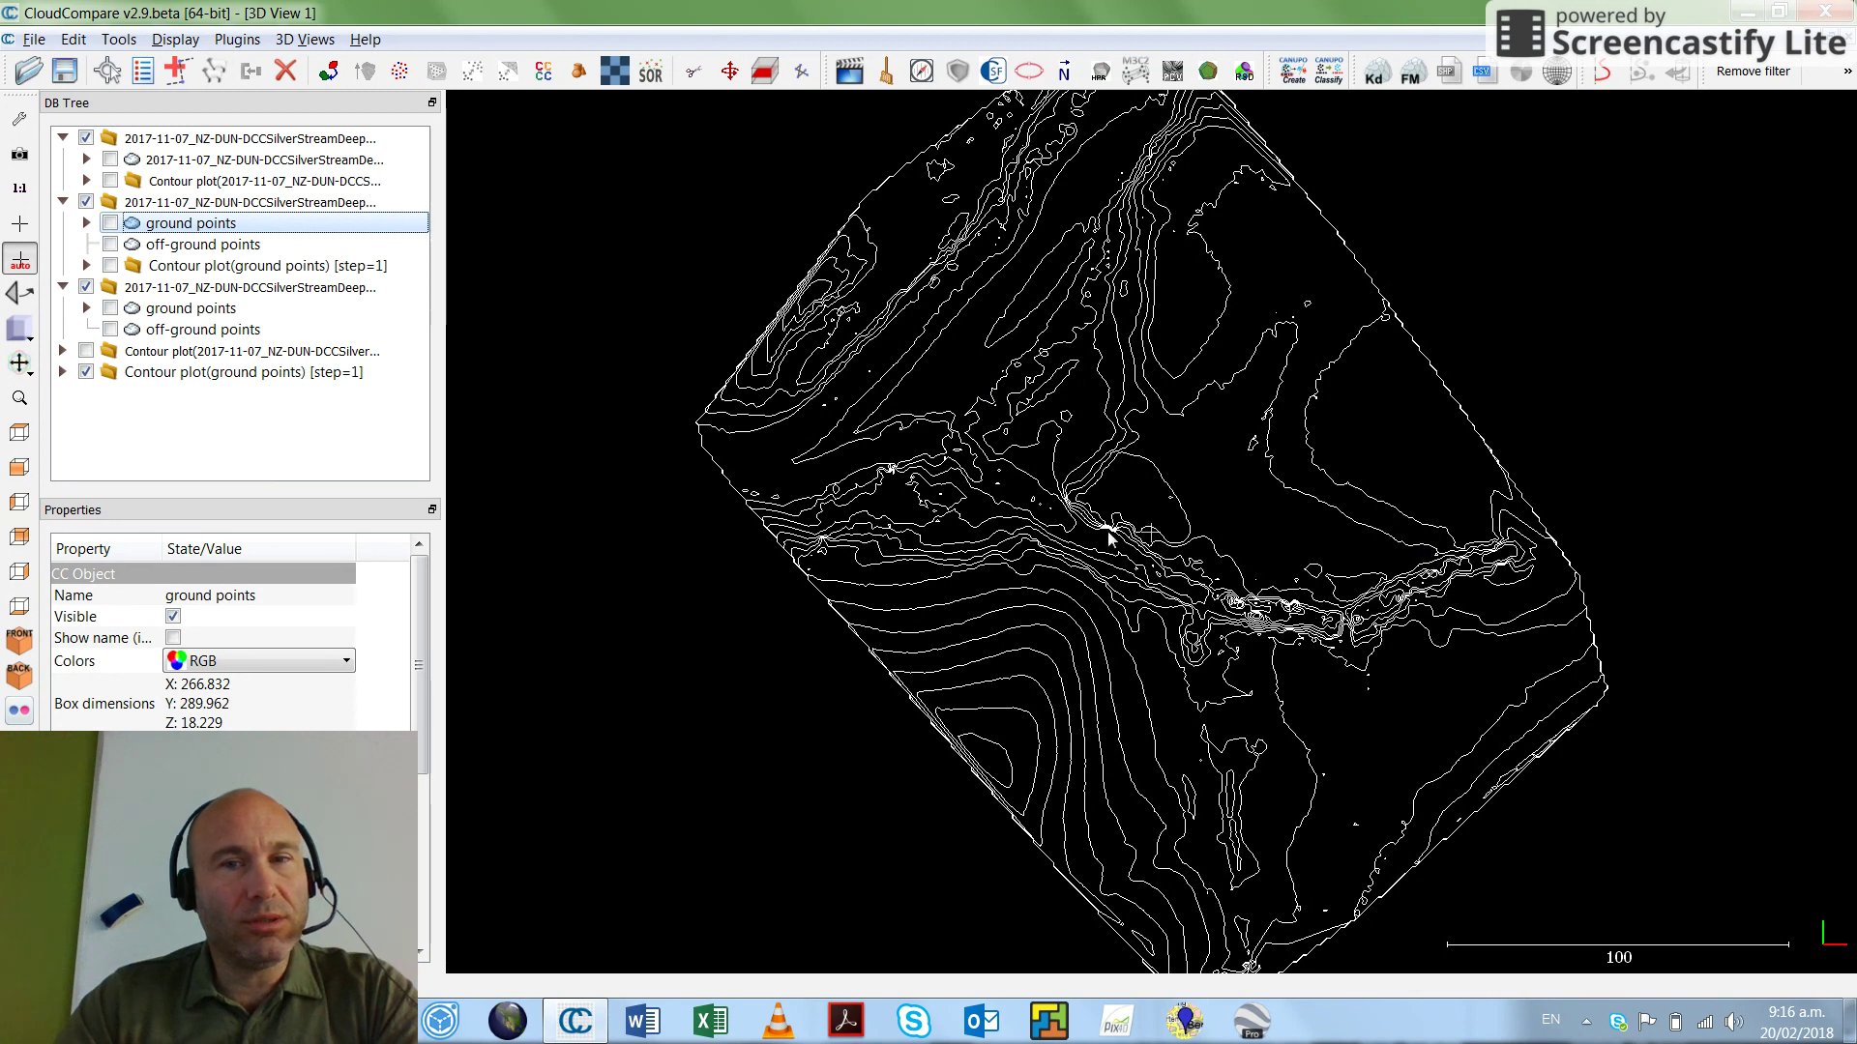
# Step: Toggle the earlier contour plot to compare, then show the original full-colour cloud beneath
pyautogui.click(111, 181)
pyautogui.click(110, 180)
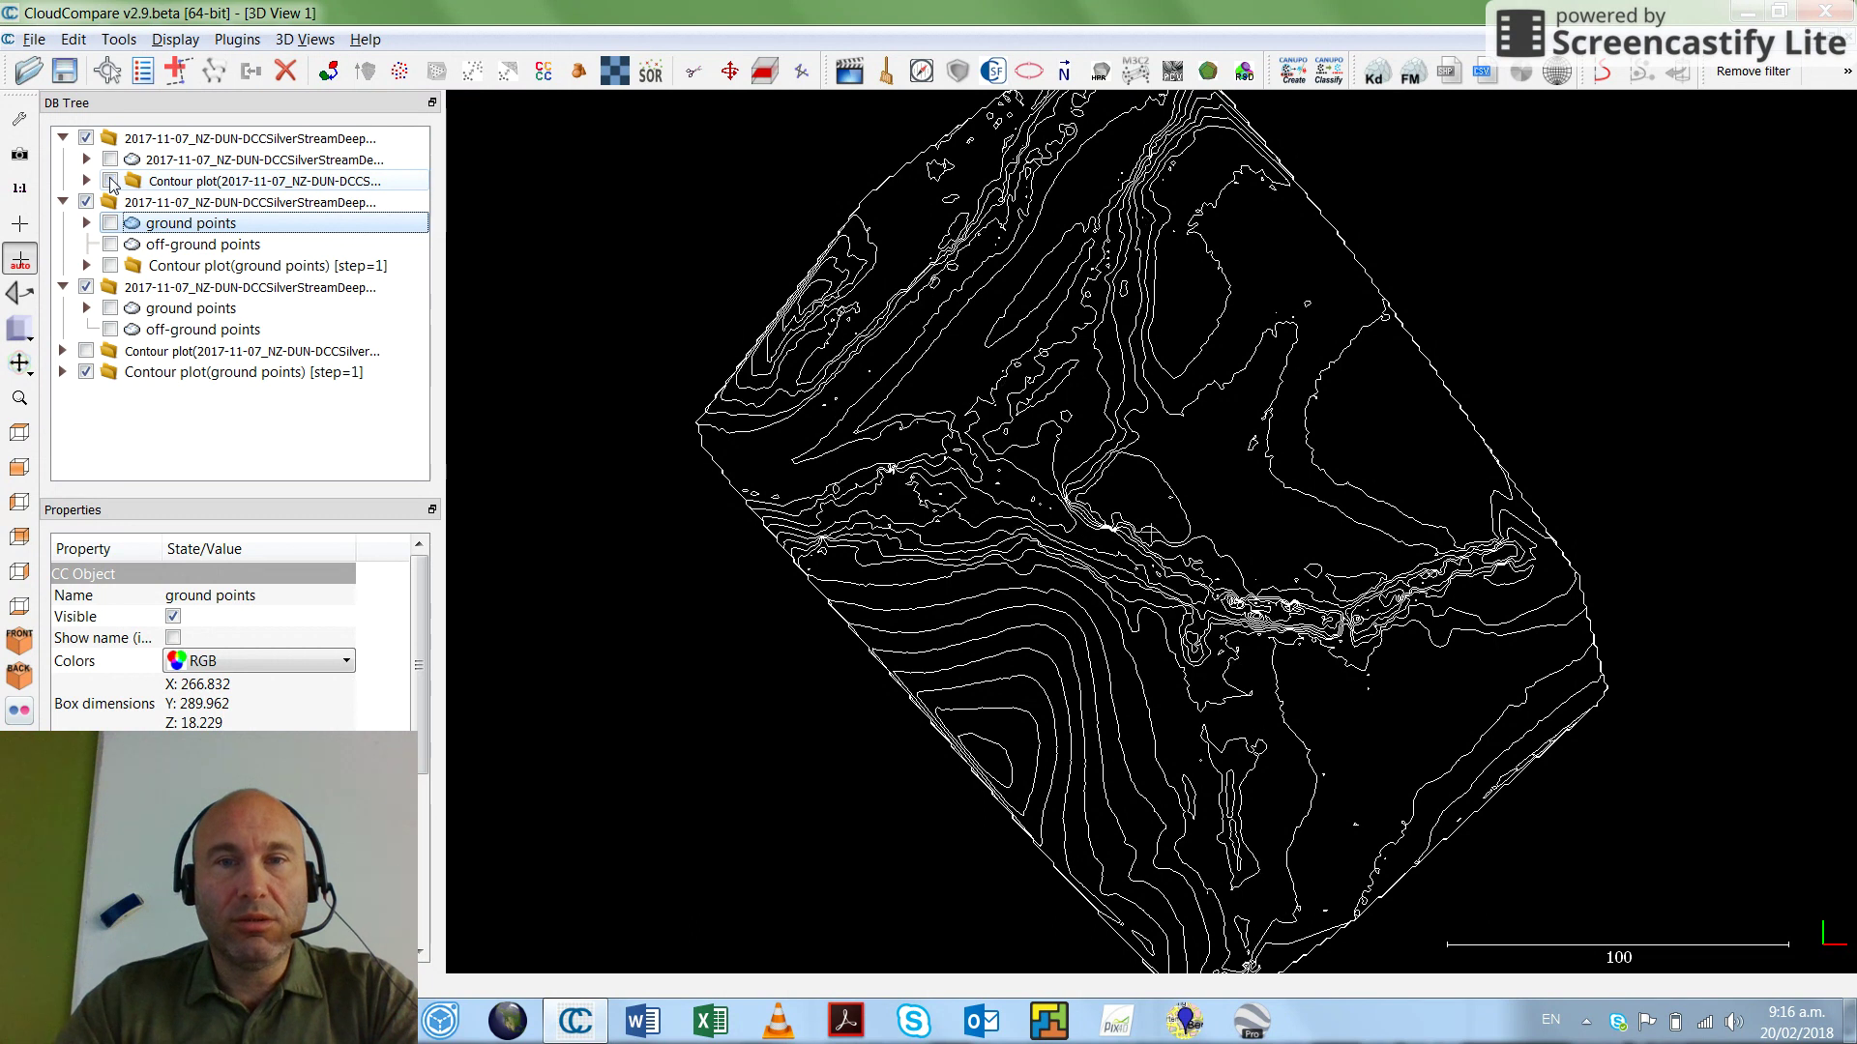
pyautogui.click(111, 181)
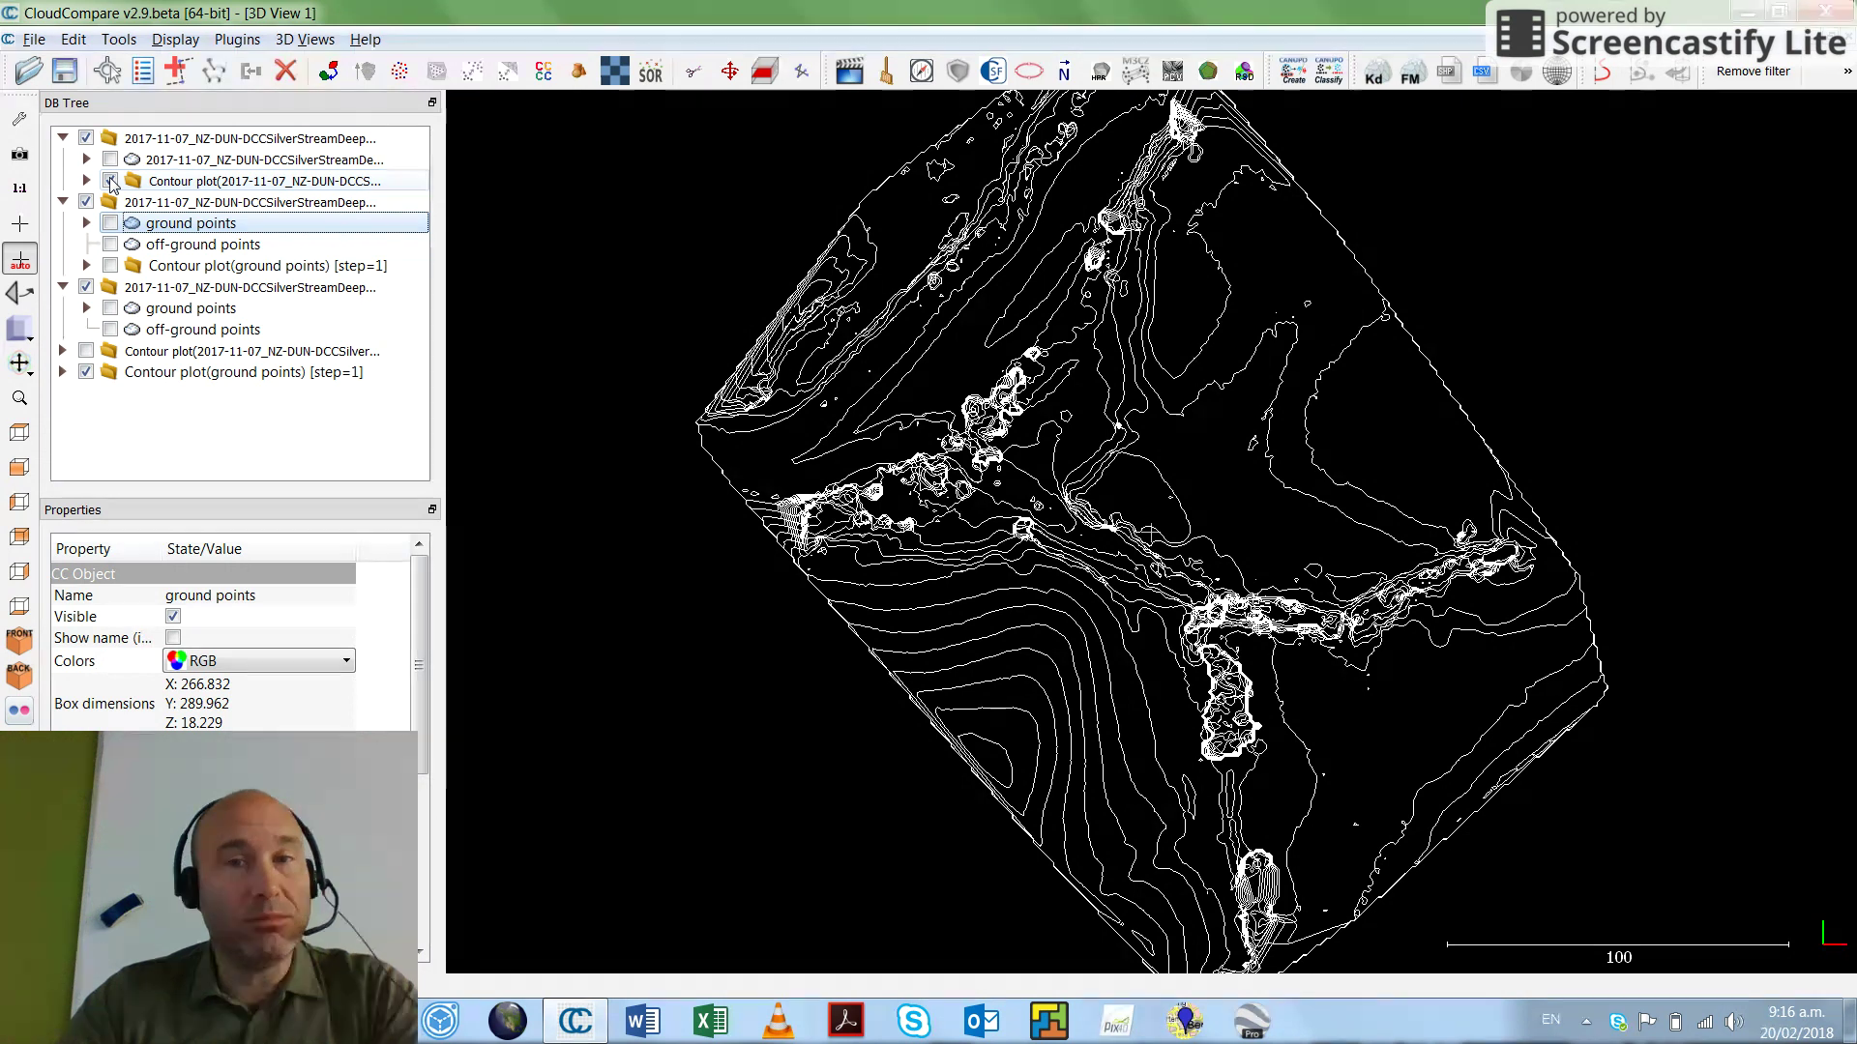
pyautogui.click(110, 181)
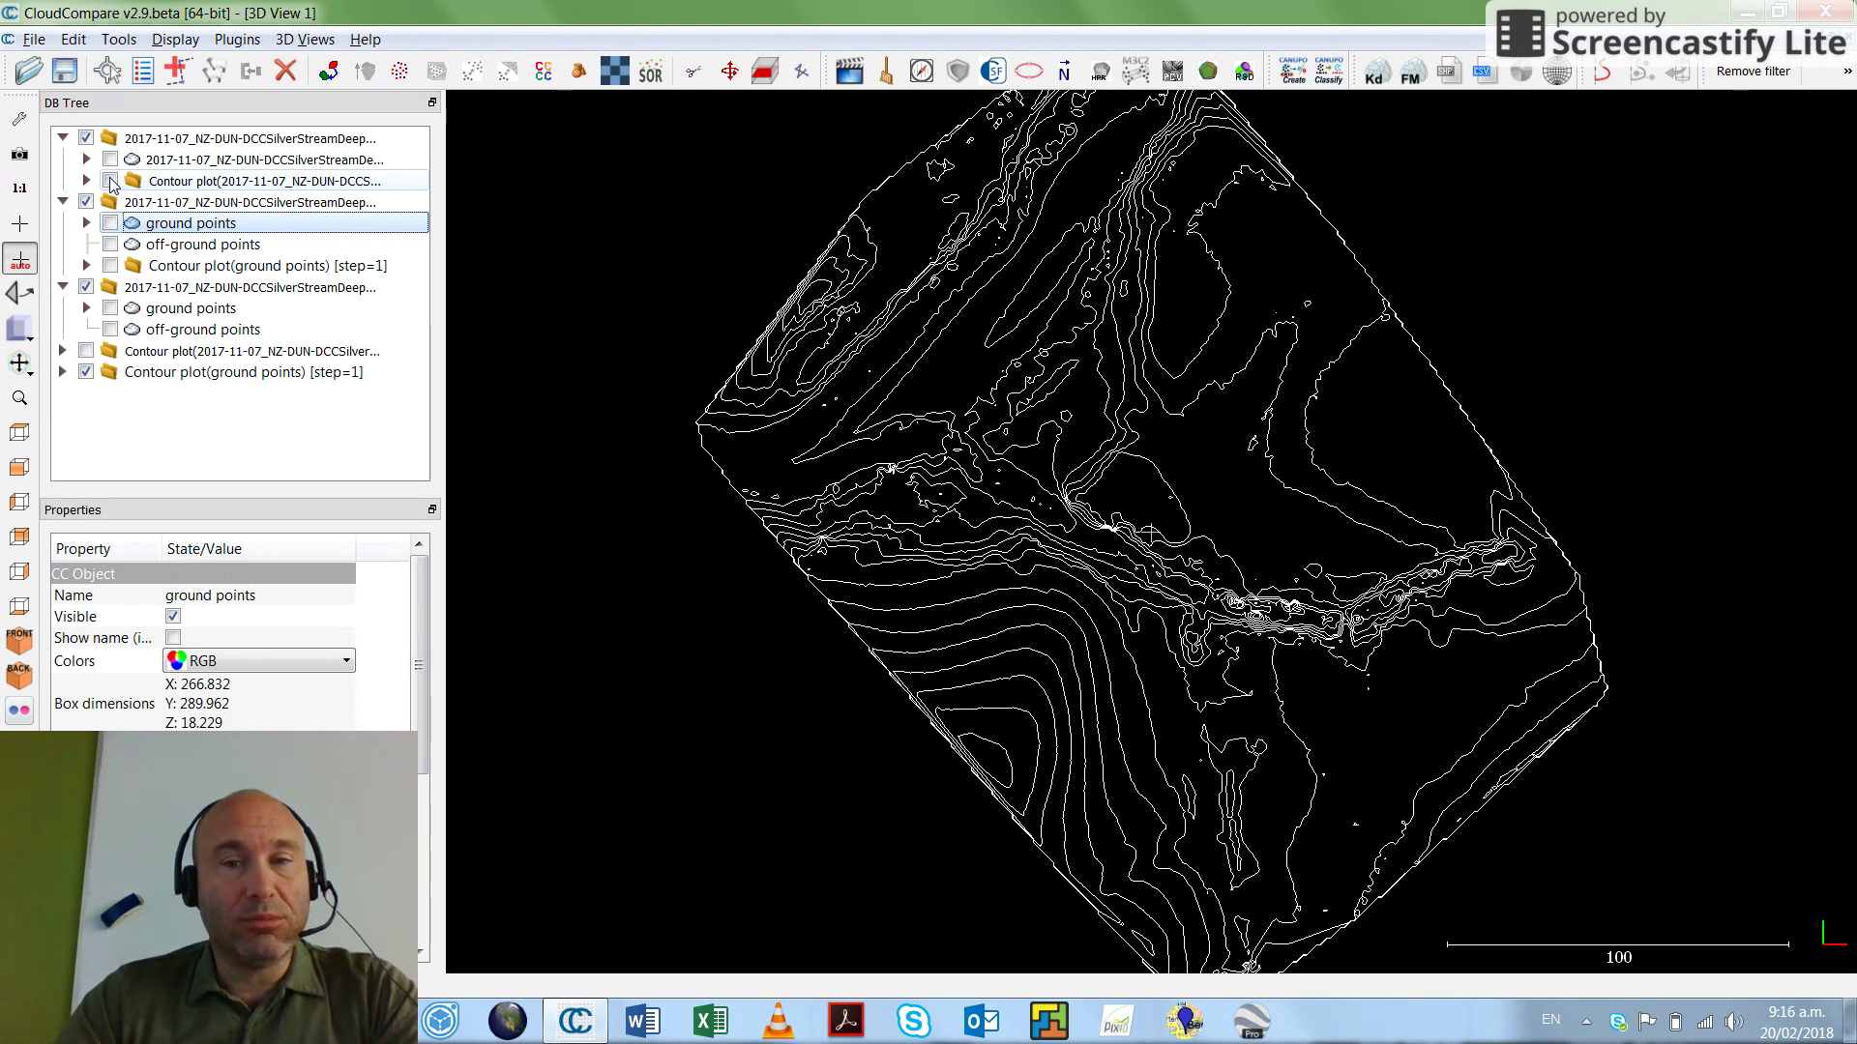
pyautogui.click(110, 181)
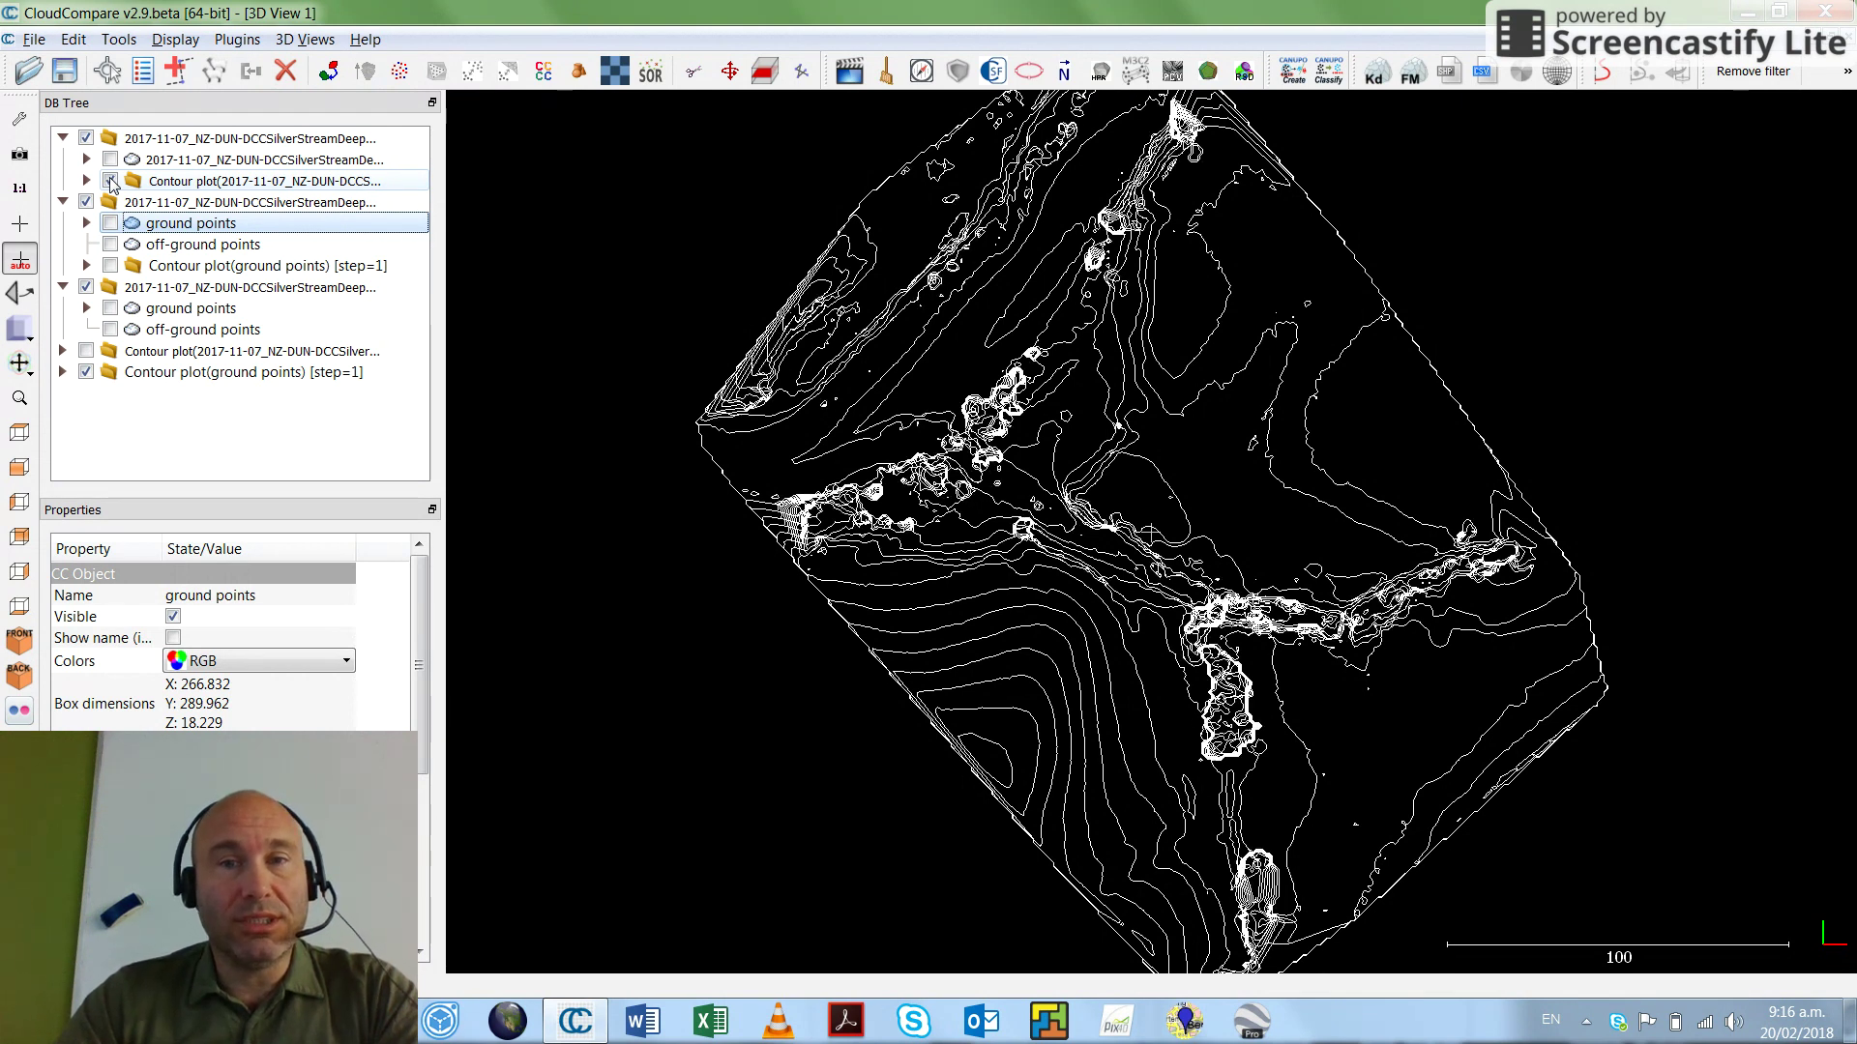
pyautogui.click(110, 181)
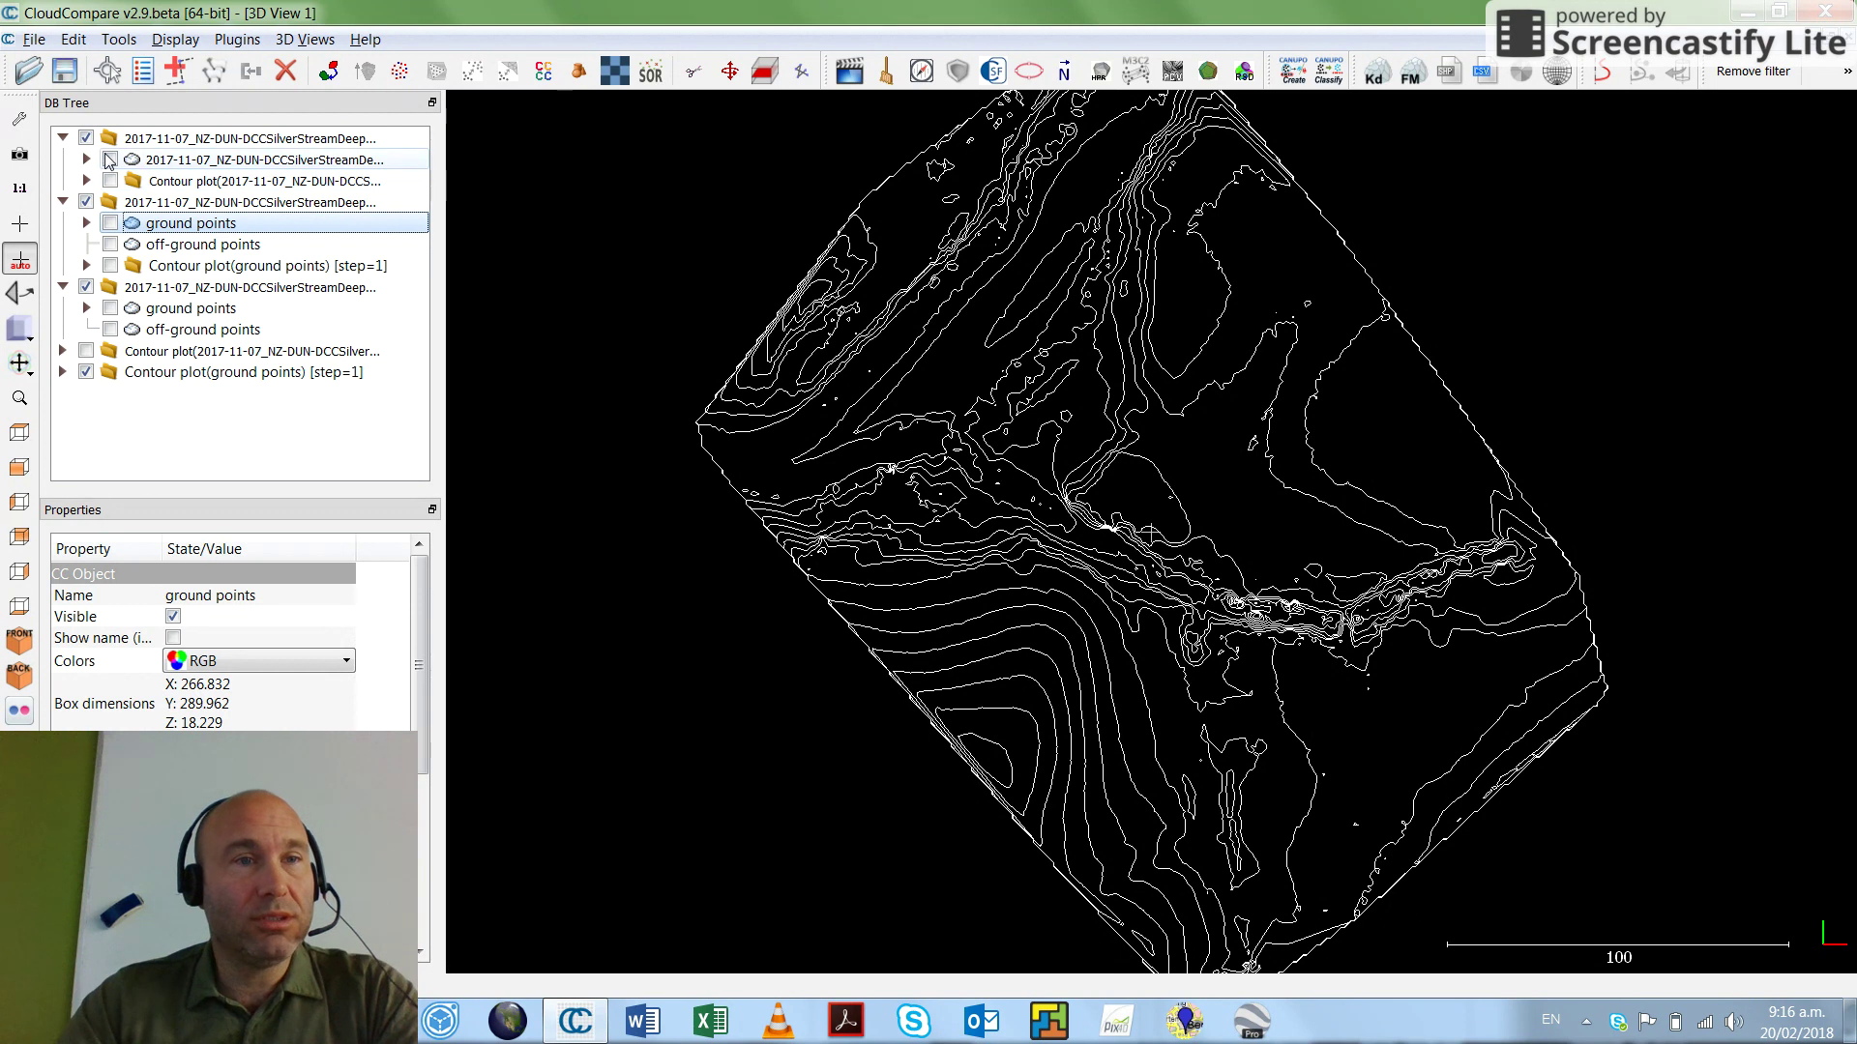
pyautogui.click(110, 159)
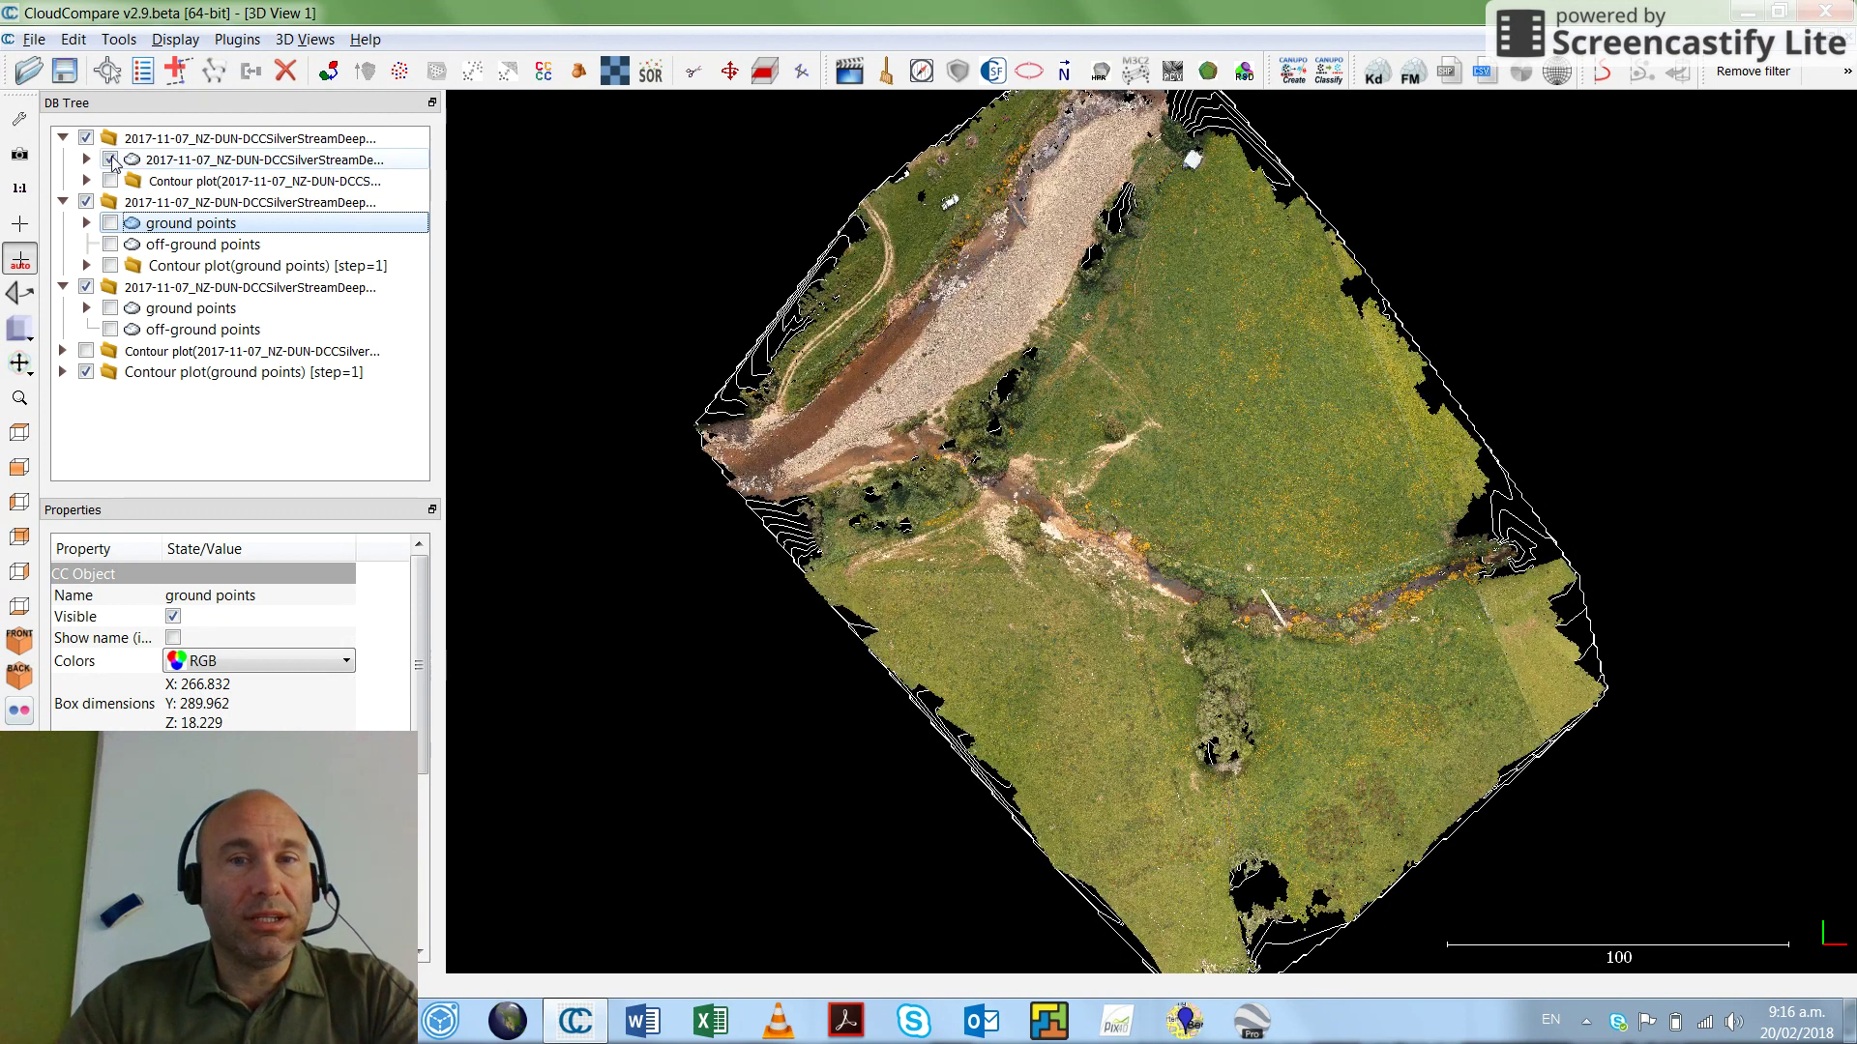